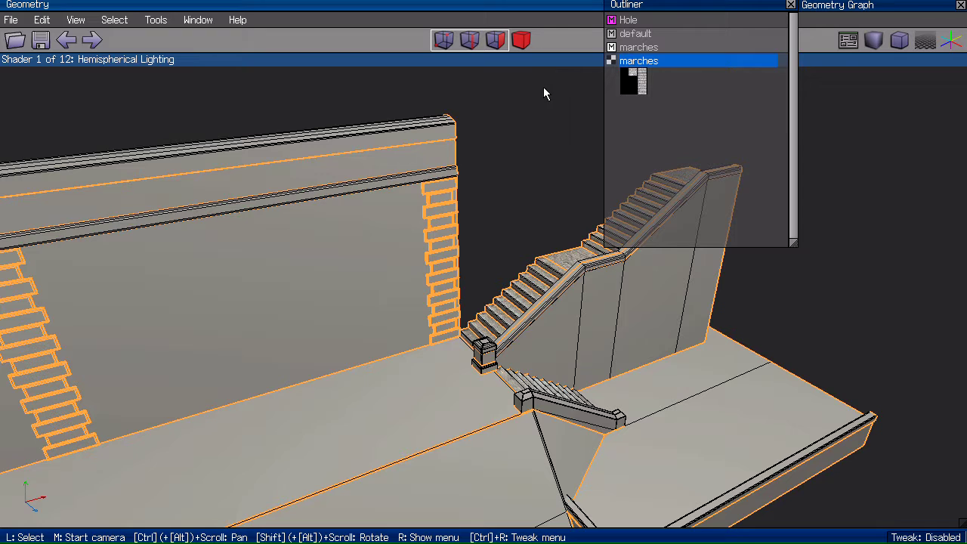
# Import the image Muraille.jpg from the Textures Bords2Seine folder
pyautogui.click(479, 353)
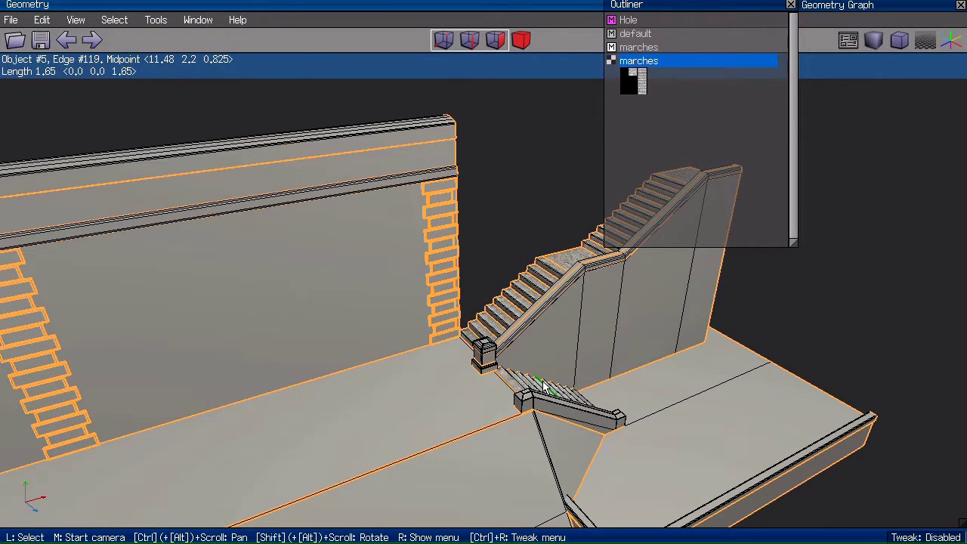
pyautogui.click(11, 21)
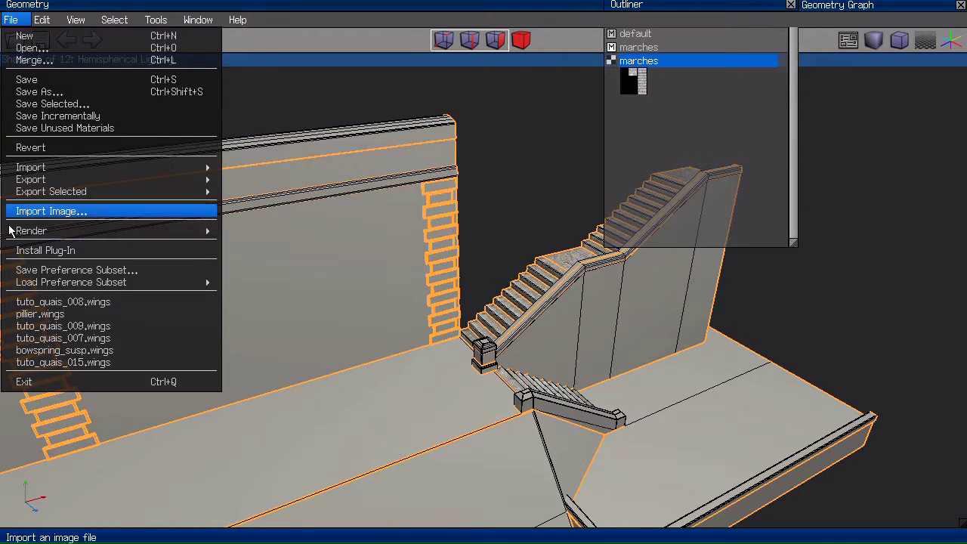
pyautogui.click(91, 214)
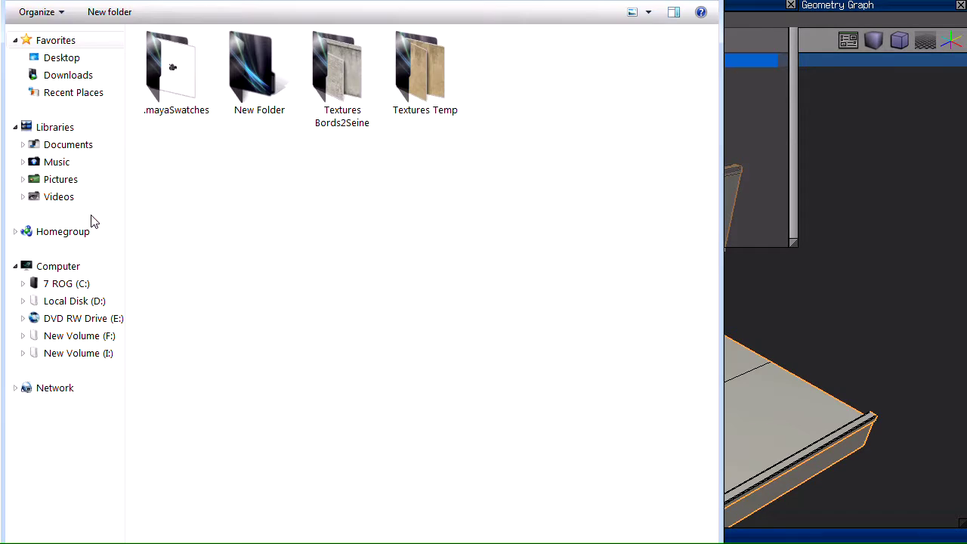
pyautogui.doubleClick(347, 81)
pyautogui.click(156, 76)
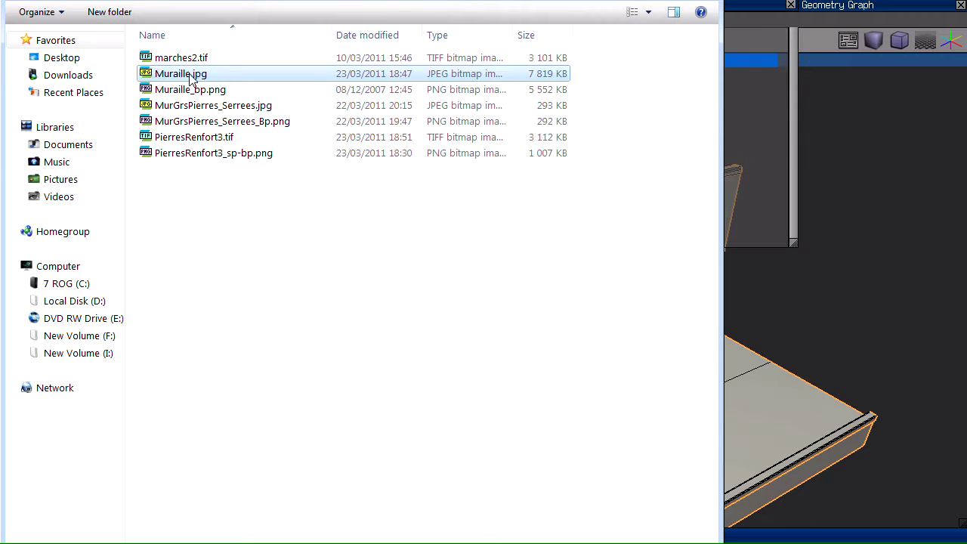
pyautogui.press('Return')
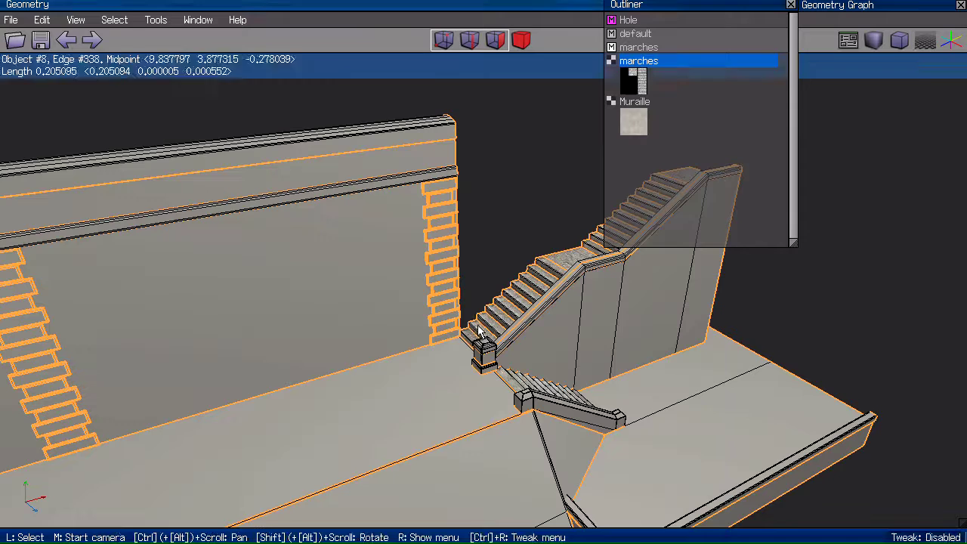
# Show the imported Muraille image in its own window, inspect the stone texture, and close the window
pyautogui.click(643, 102)
pyautogui.rightClick(643, 105)
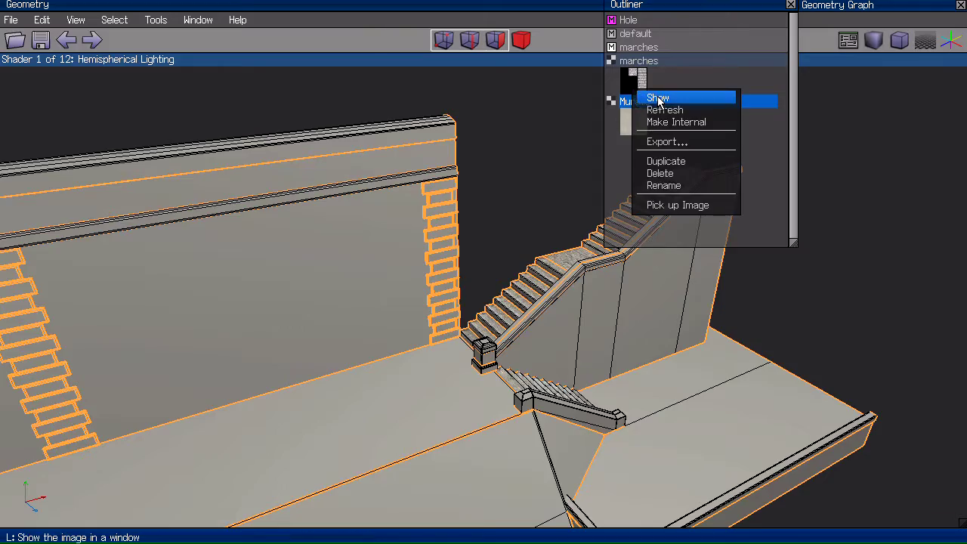
pyautogui.click(654, 96)
pyautogui.scroll(-3, 431, 192)
pyautogui.scroll(2, 437, 194)
pyautogui.scroll(-4, 442, 188)
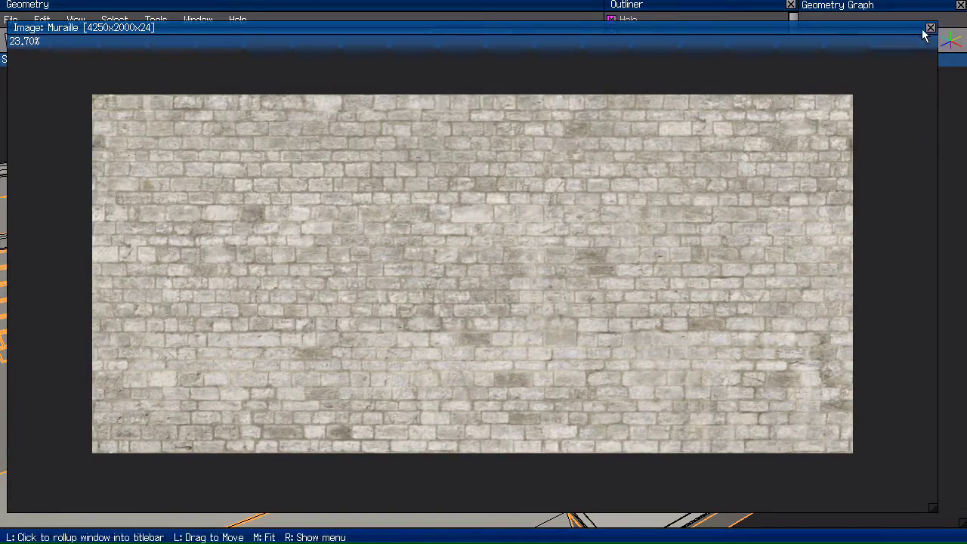
pyautogui.click(930, 28)
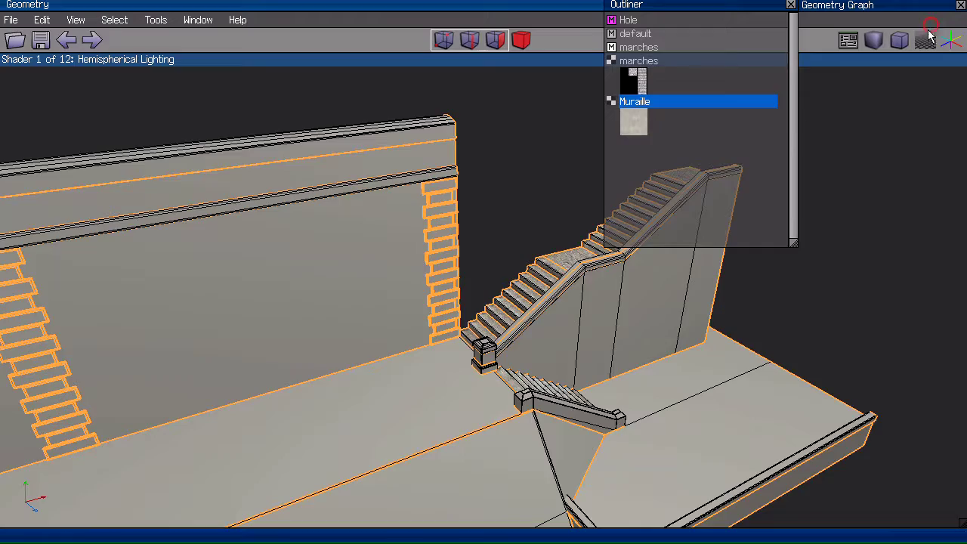
# Collapse the Outliner and select the large front wall face and the band above its ledge in face mode
pyautogui.middleClick(534, 158)
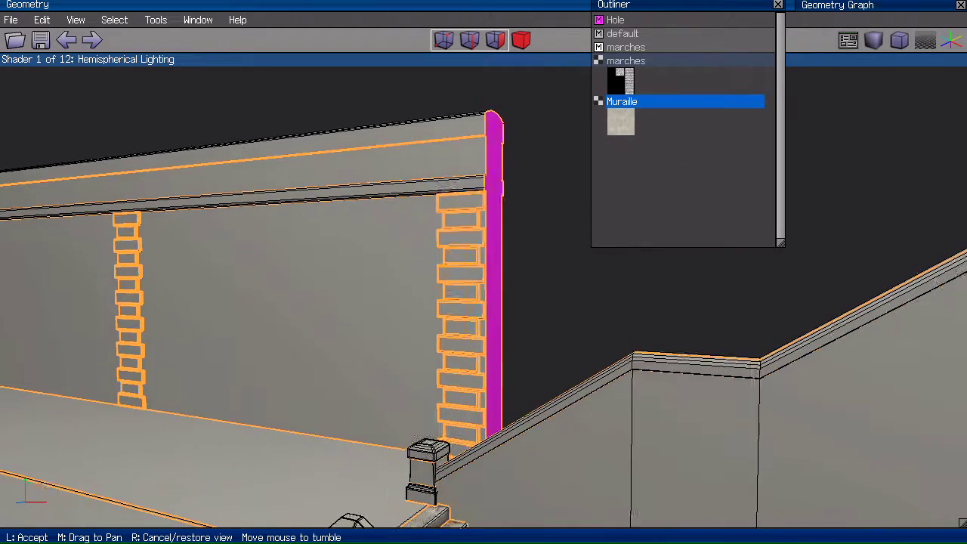
pyautogui.click(586, 199)
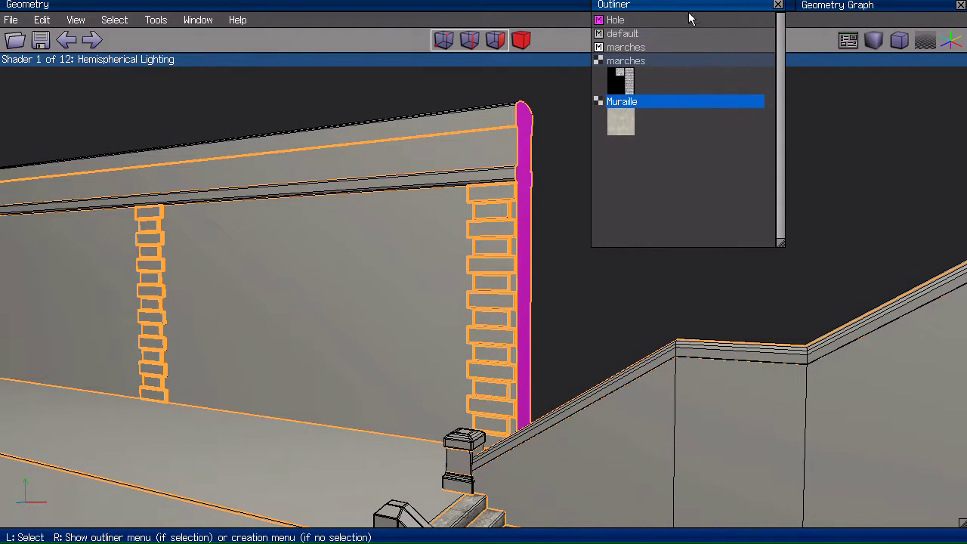
pyautogui.middleClick(695, 158)
pyautogui.click(700, 162)
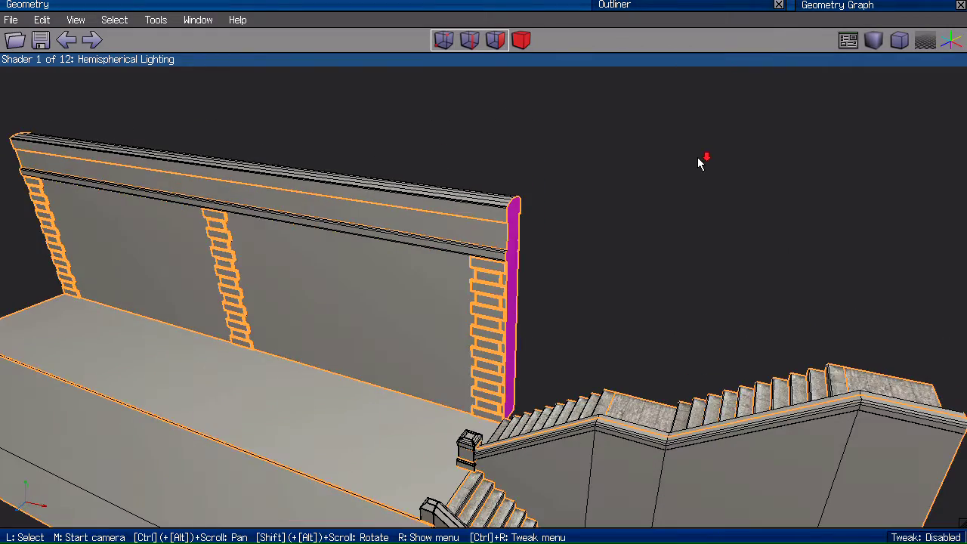
pyautogui.press('f')
pyautogui.click(348, 268)
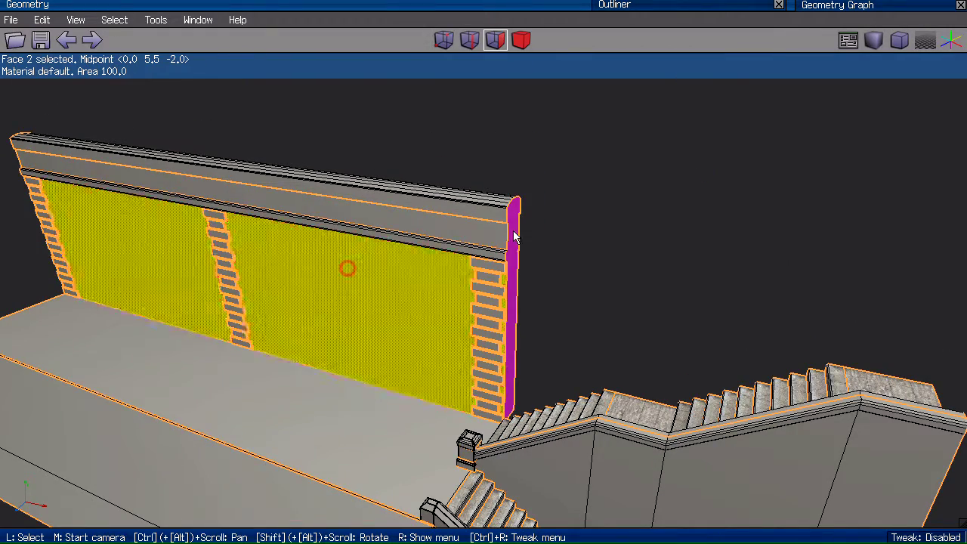
pyautogui.middleClick(553, 203)
pyautogui.click(552, 204)
pyautogui.click(361, 171)
# Add the two bands on the wall's rear side and the narrow ledge face between them to the selection
pyautogui.middleClick(542, 236)
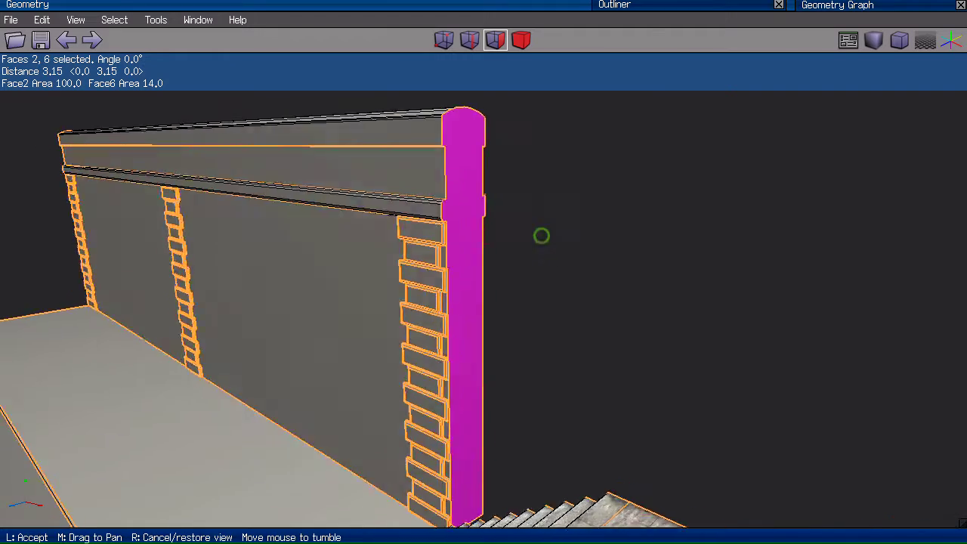
pyautogui.click(297, 119)
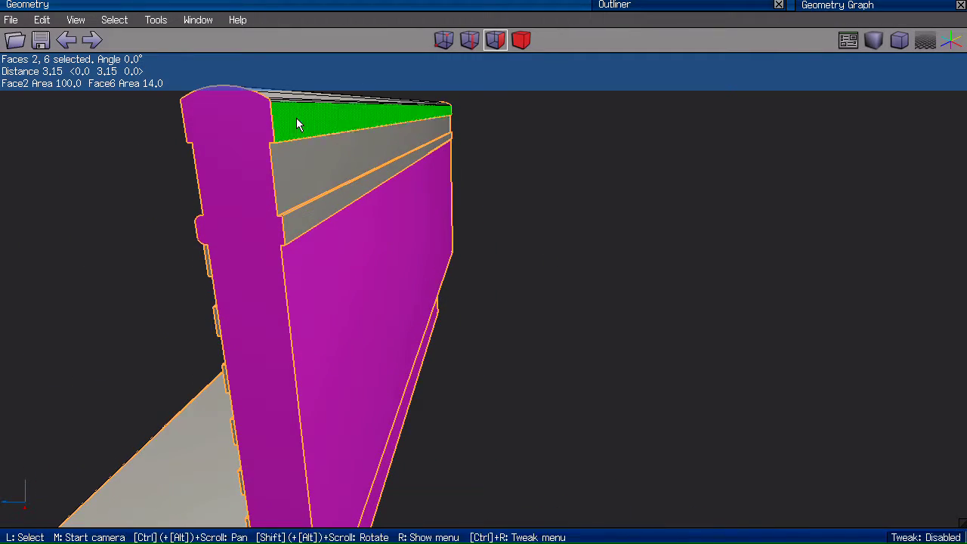
pyautogui.click(304, 161)
pyautogui.middleClick(536, 203)
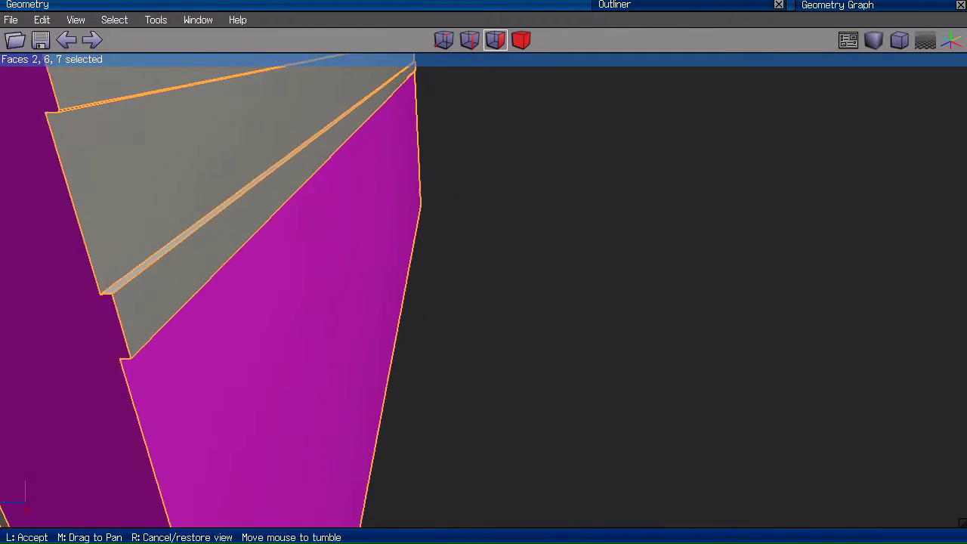
pyautogui.click(340, 239)
pyautogui.click(280, 255)
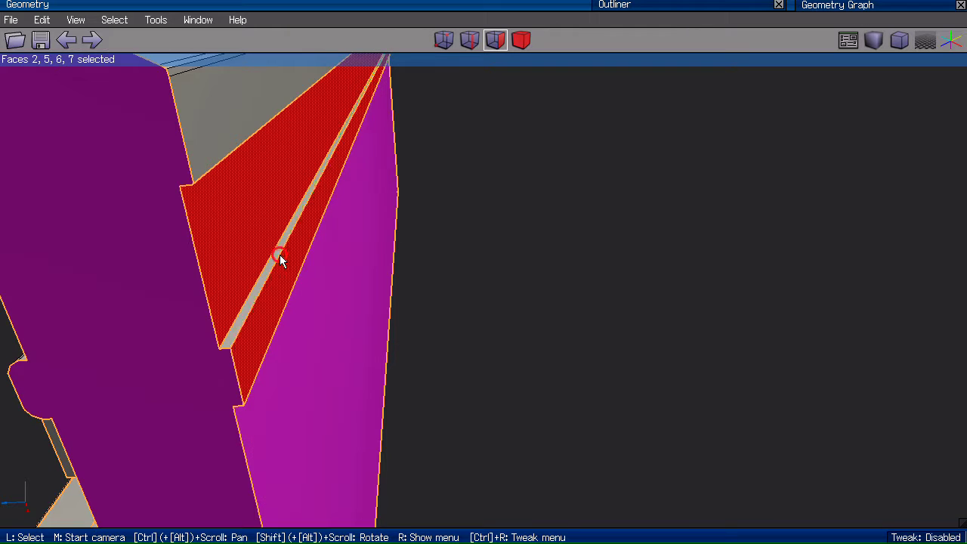
pyautogui.click(273, 255)
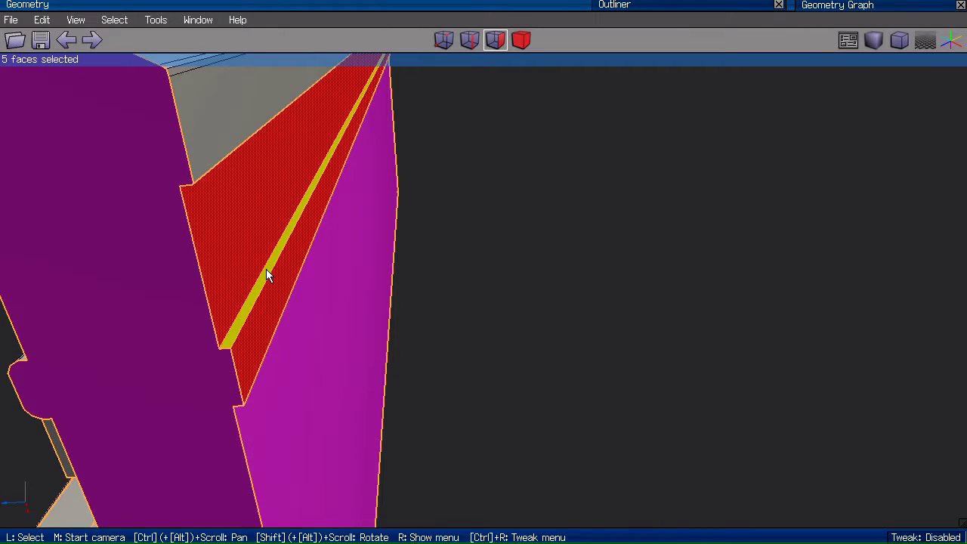
# Align the view squarely with the front of the wall and start Snap Image with the Muraille image
pyautogui.middleClick(267, 277)
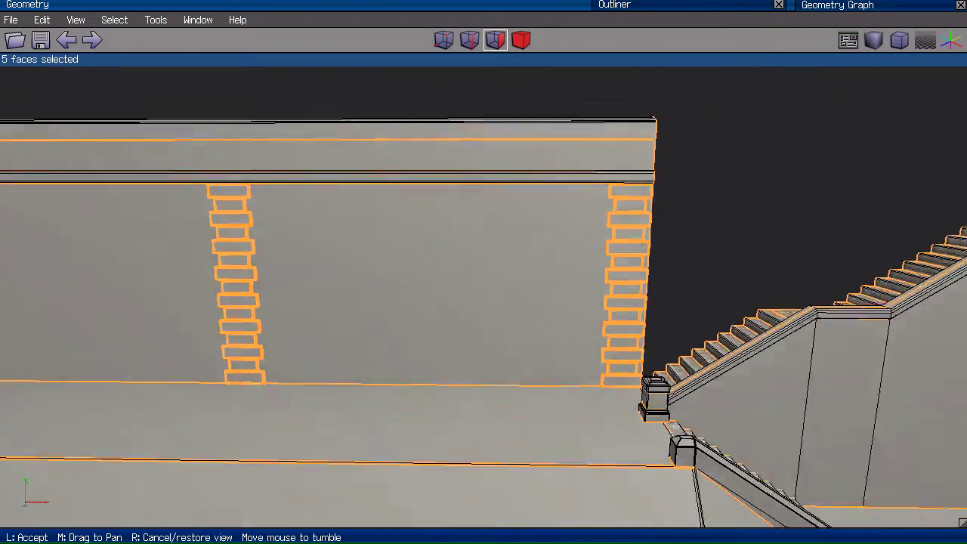
pyautogui.click(601, 193)
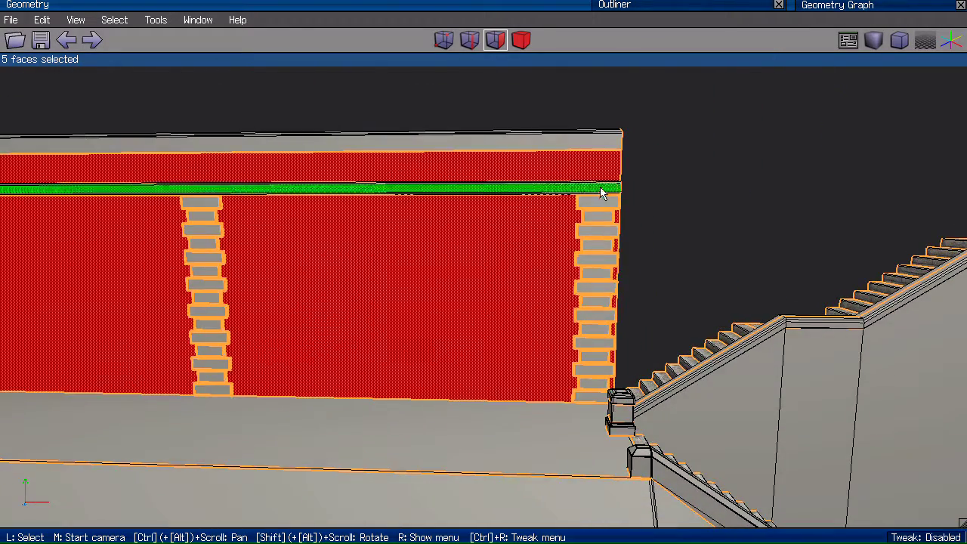
pyautogui.scroll(1, 717, 167)
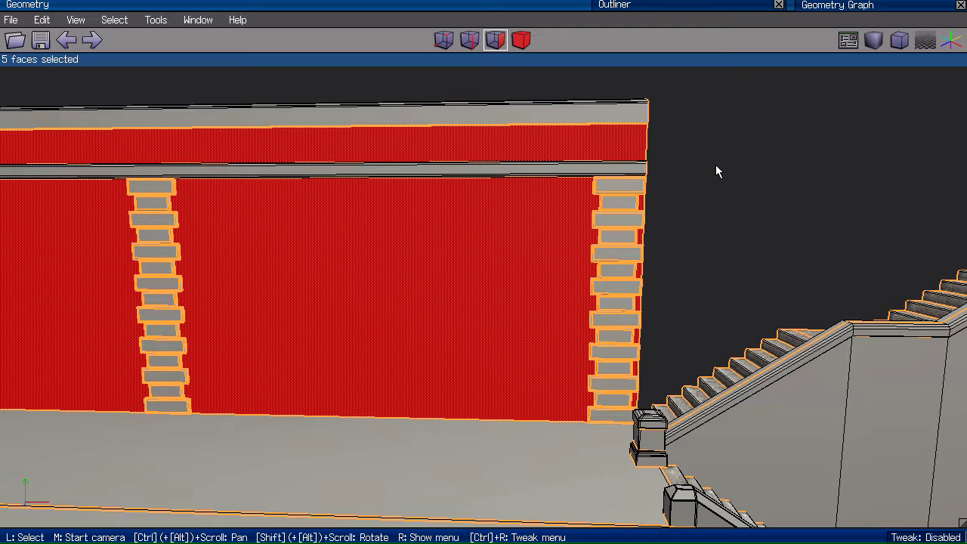
pyautogui.press('z')
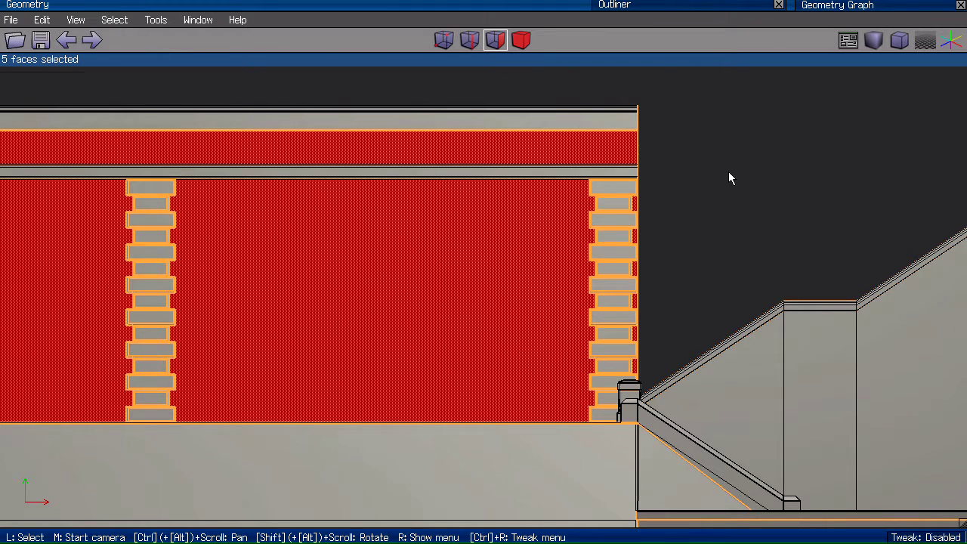
pyautogui.scroll(2, 729, 174)
pyautogui.click(155, 20)
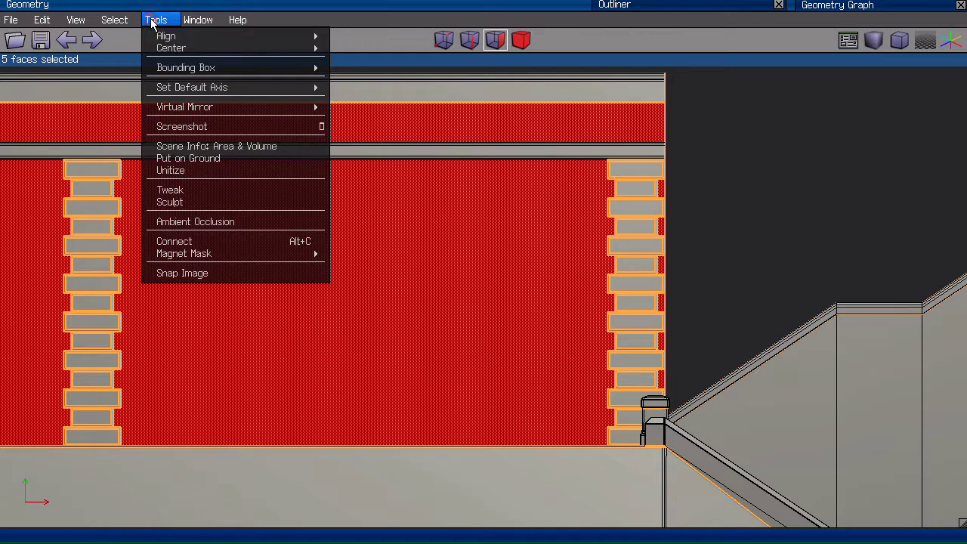
pyautogui.click(226, 275)
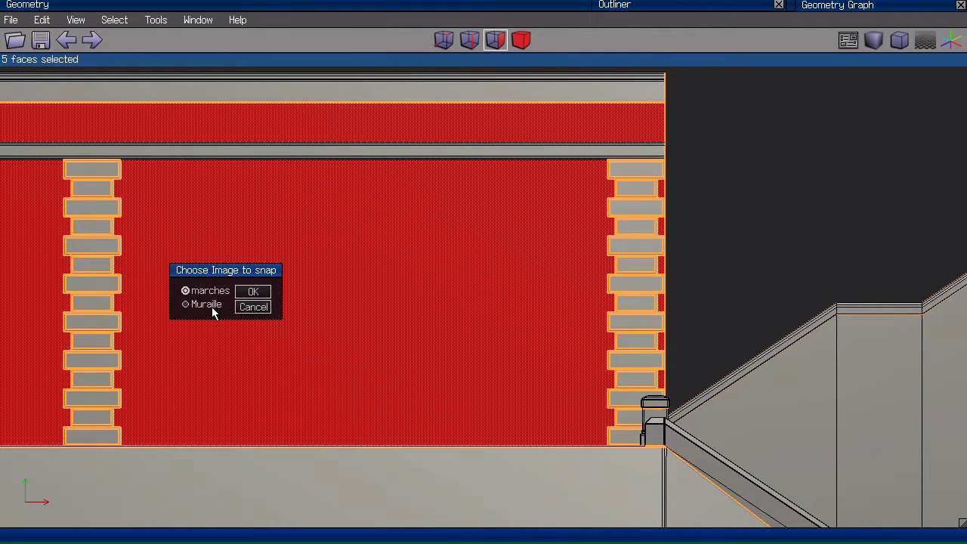
pyautogui.click(189, 306)
pyautogui.click(253, 291)
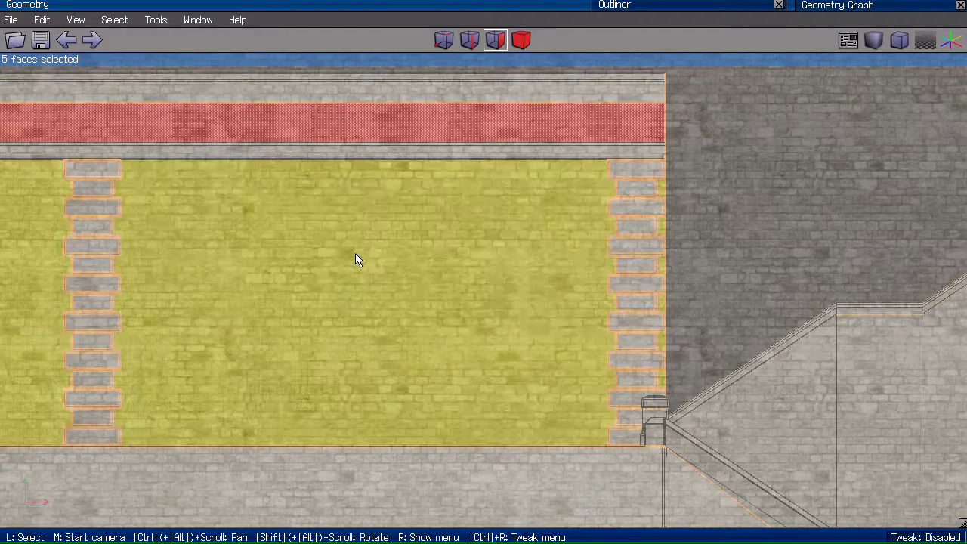
# Enlarge the snapped Muraille image with uniform scaling by about DX 0.52 and DY 0.54 in the front view
pyautogui.middleClick(355, 255)
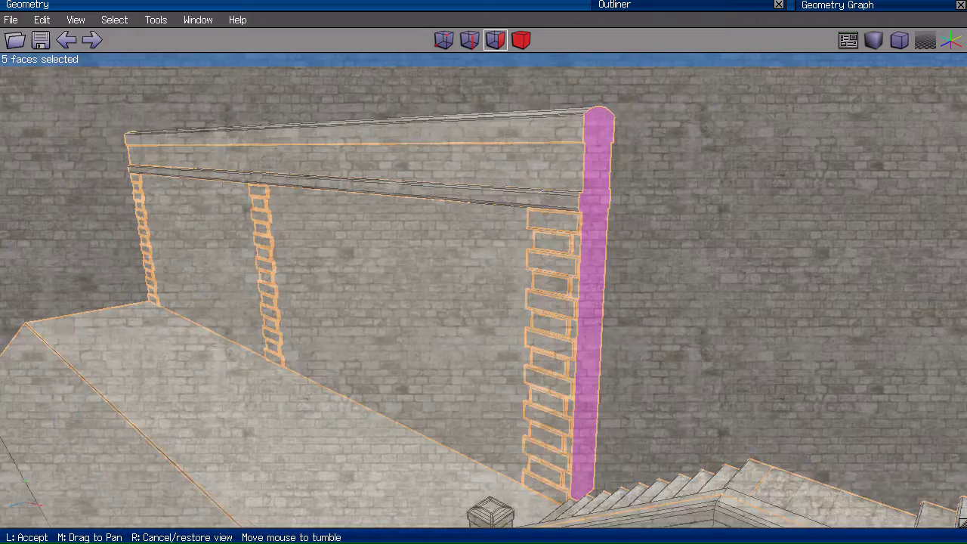
pyautogui.click(345, 275)
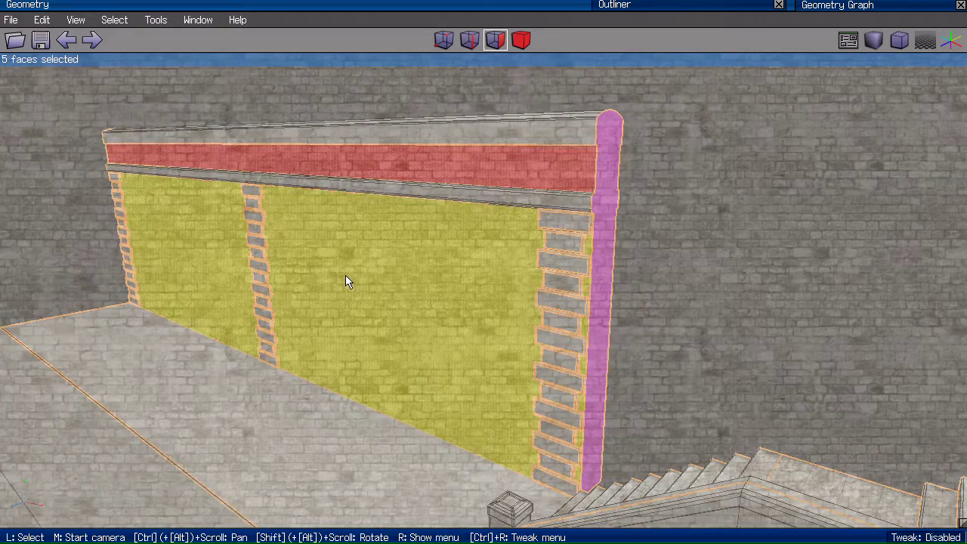
pyautogui.middleClick(727, 247)
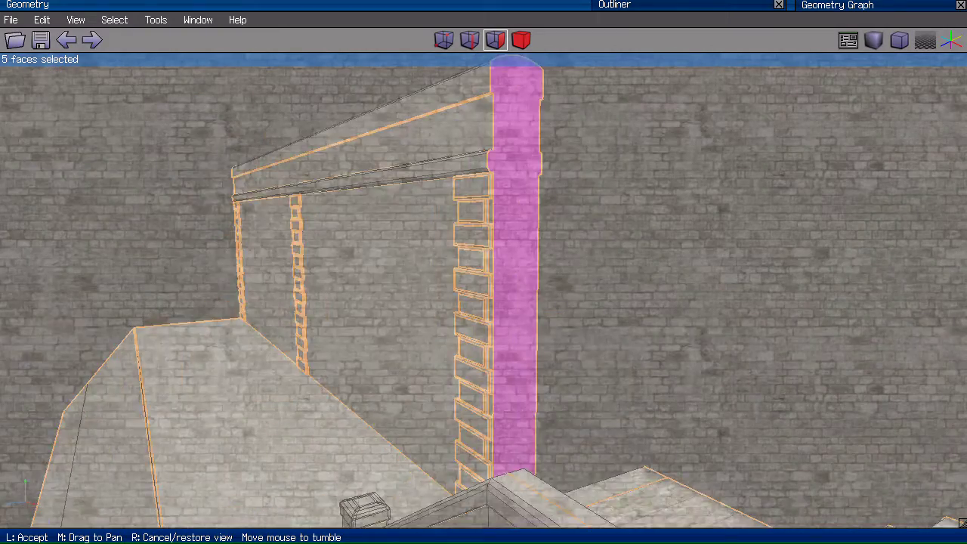
pyautogui.click(728, 253)
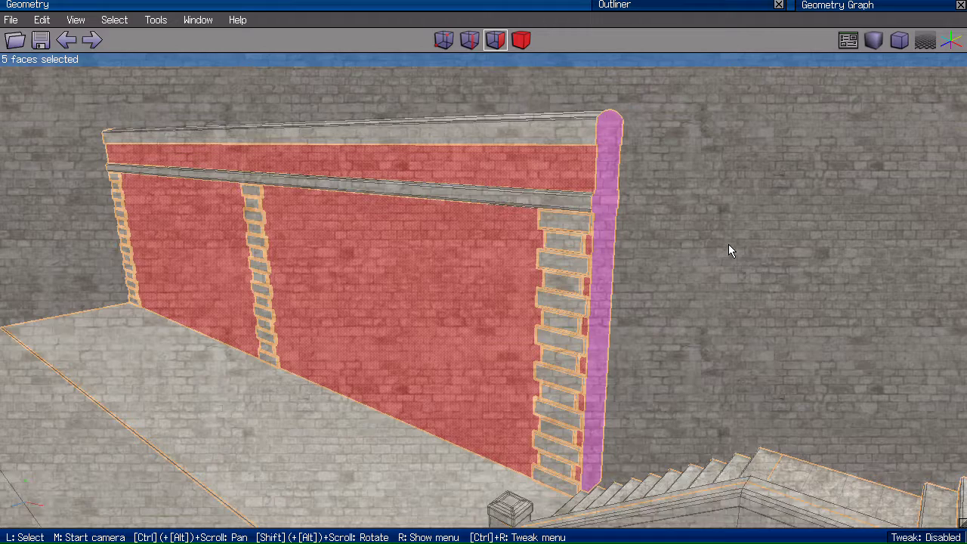
pyautogui.press('z')
pyautogui.rightClick(678, 63)
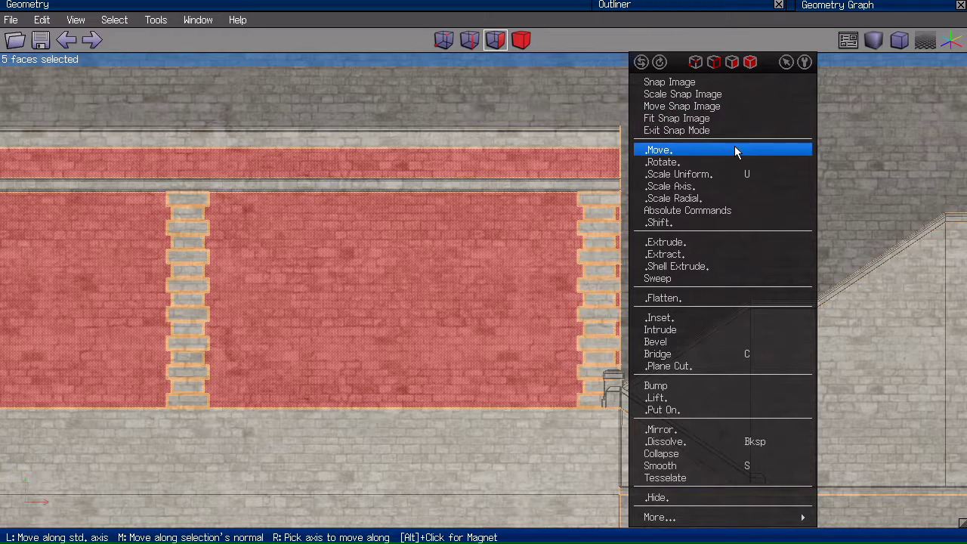
pyautogui.click(741, 95)
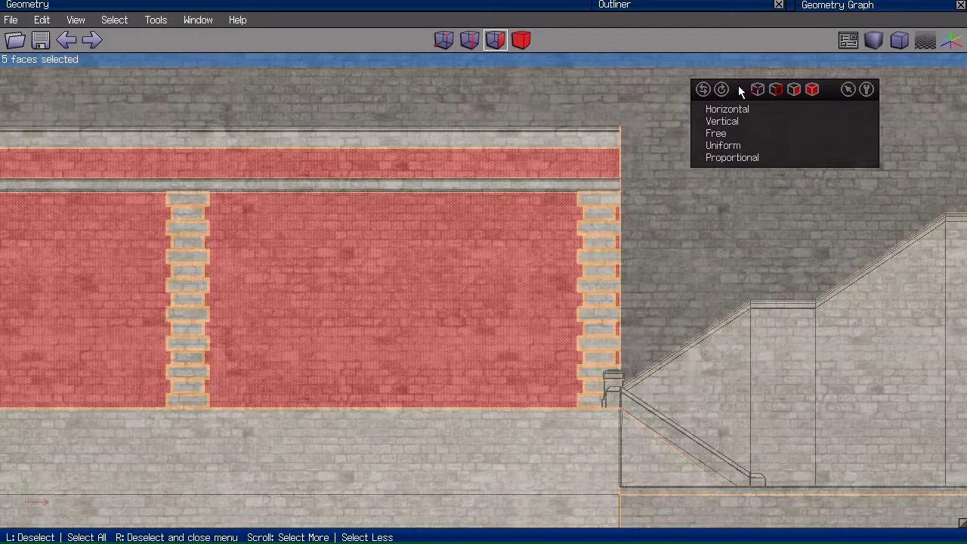
pyautogui.click(738, 145)
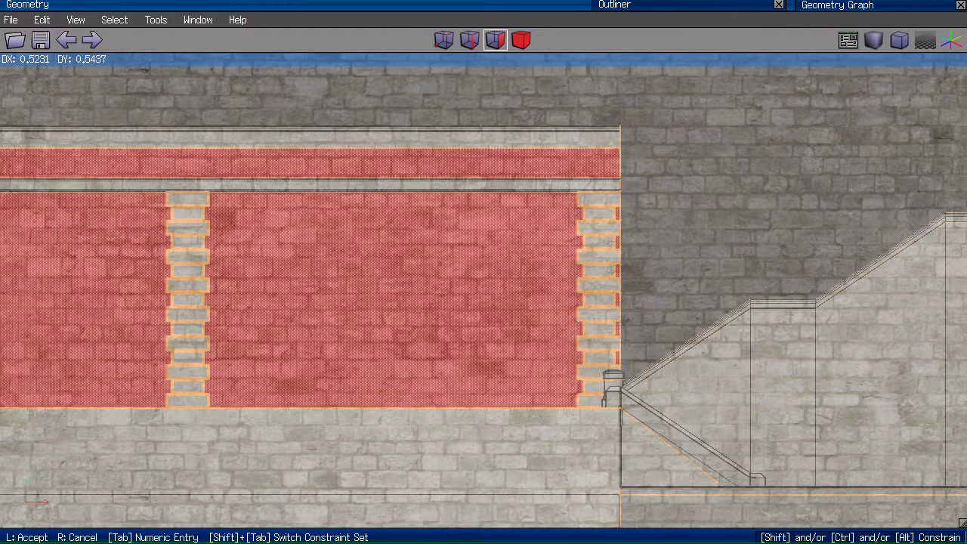
pyautogui.click(735, 146)
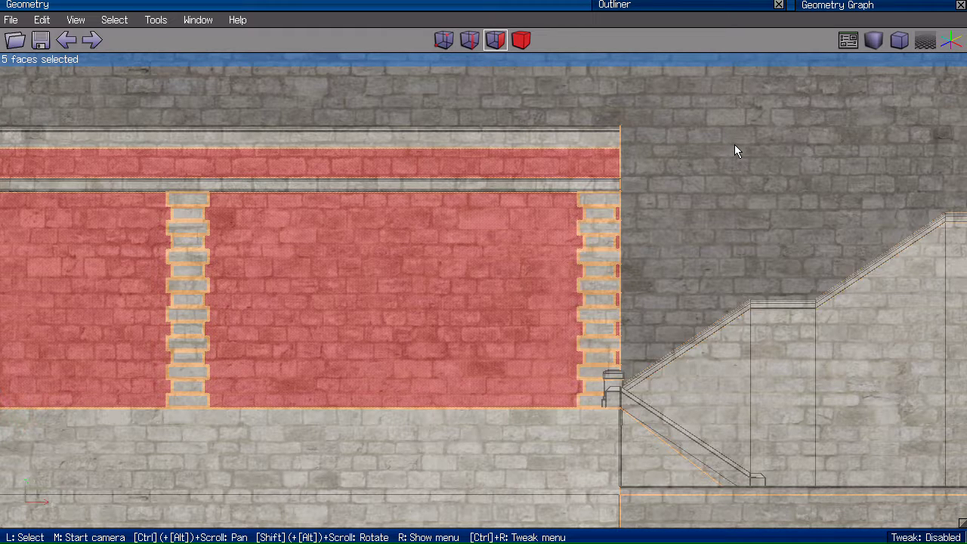
# Move the snapped Muraille image vertically to adjust its stone courses against the selected wall faces
pyautogui.rightClick(760, 156)
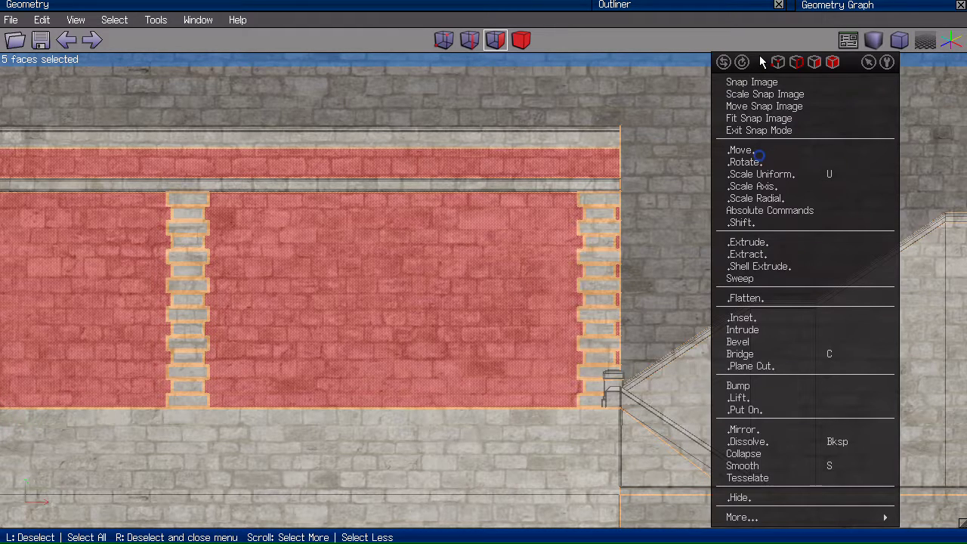
pyautogui.click(759, 107)
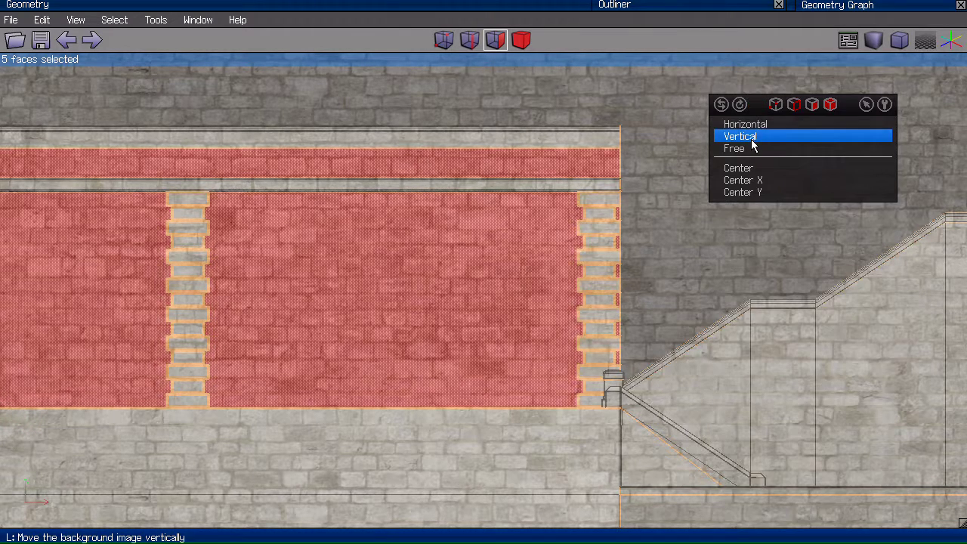
pyautogui.click(754, 136)
pyautogui.click(752, 141)
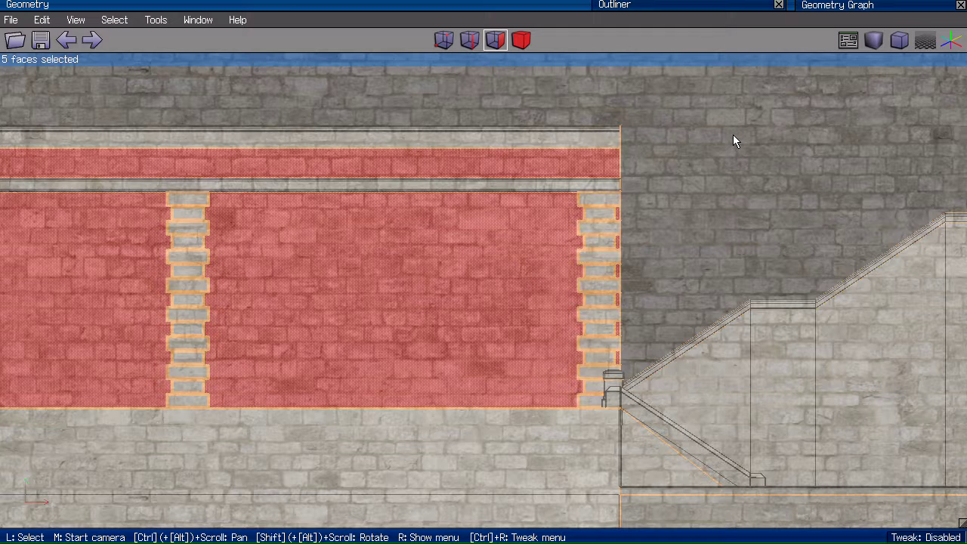
# Apply the Muraille image to the selected wall faces with Snap Image, exit Snap Mode and clear the selection
pyautogui.rightClick(682, 130)
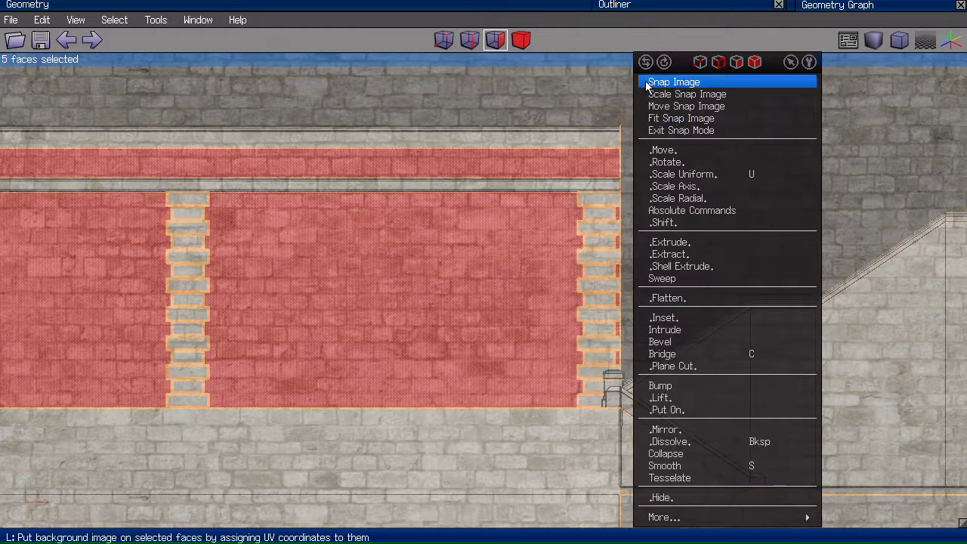
pyautogui.click(702, 83)
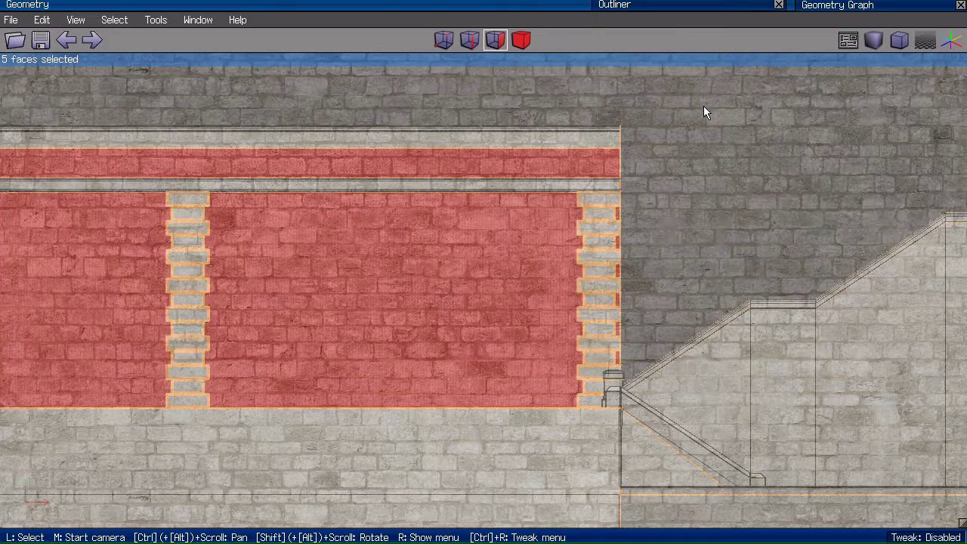
pyautogui.rightClick(702, 117)
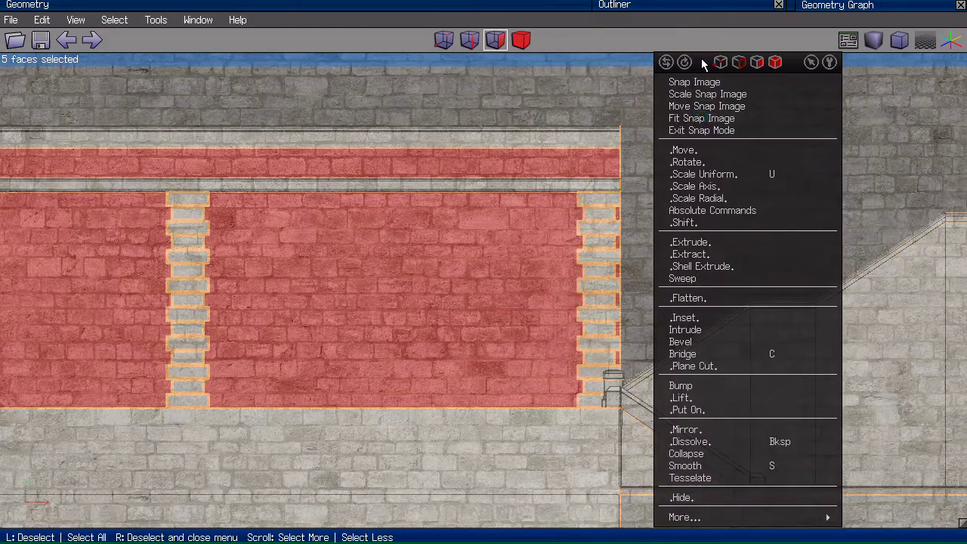
pyautogui.click(748, 133)
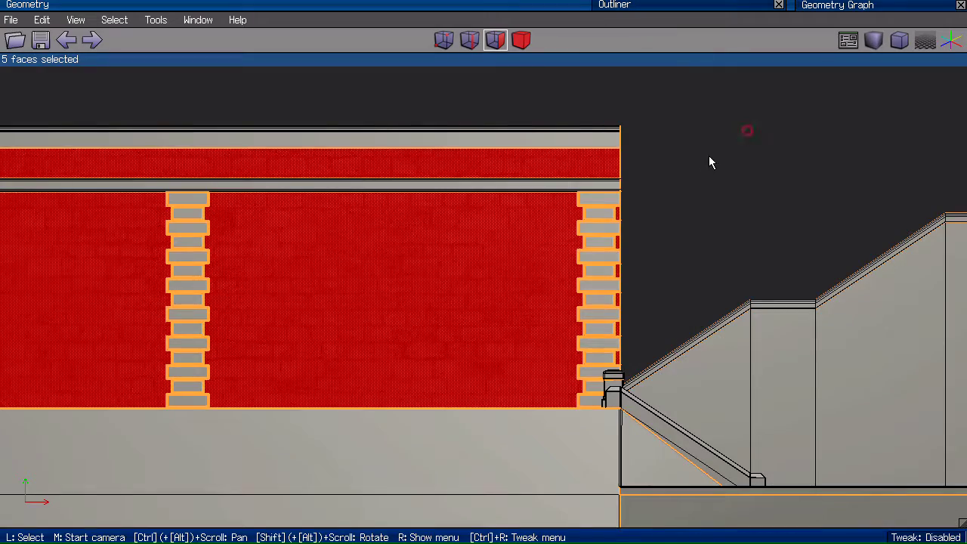
pyautogui.click(670, 44)
# Inspect the stone texture on the wall's front and on the two bands of its rear side
pyautogui.middleClick(683, 211)
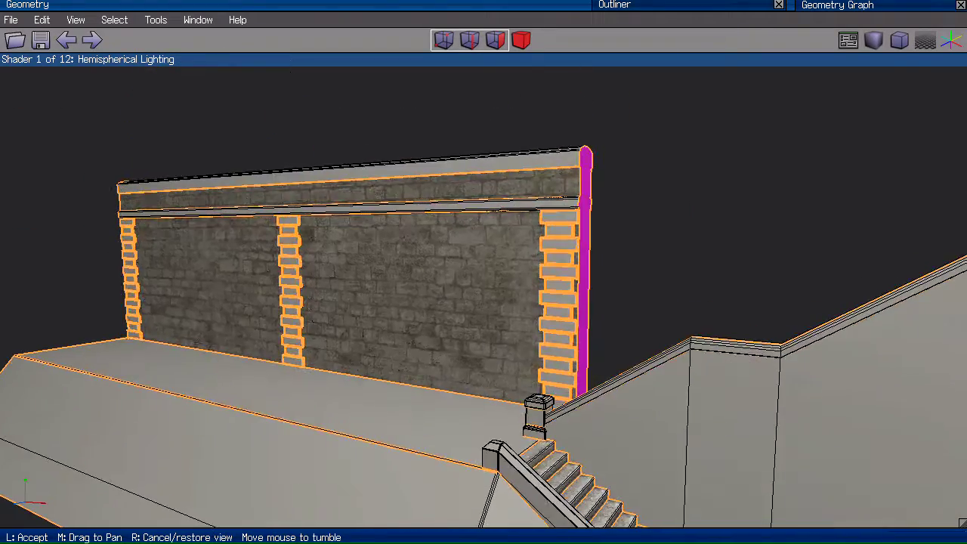
pyautogui.click(691, 210)
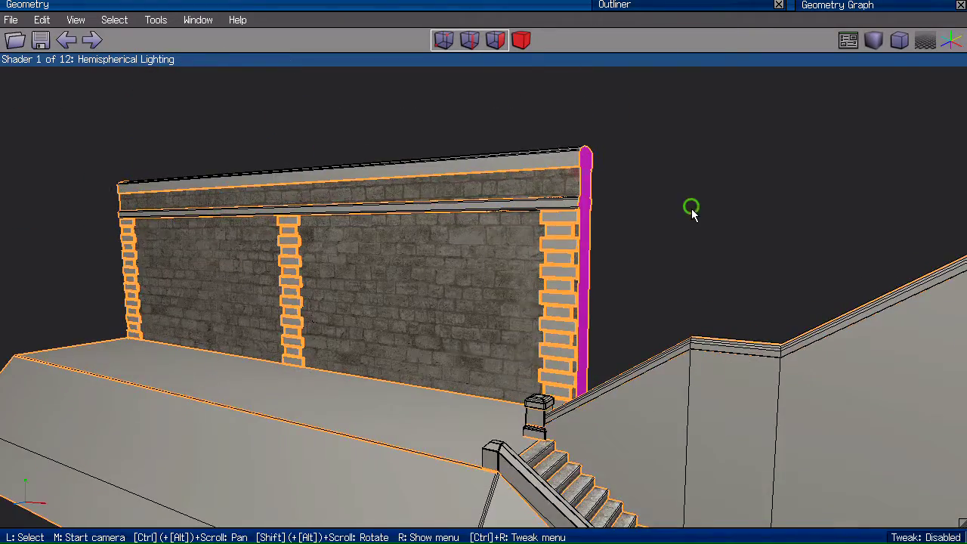
pyautogui.middleClick(691, 210)
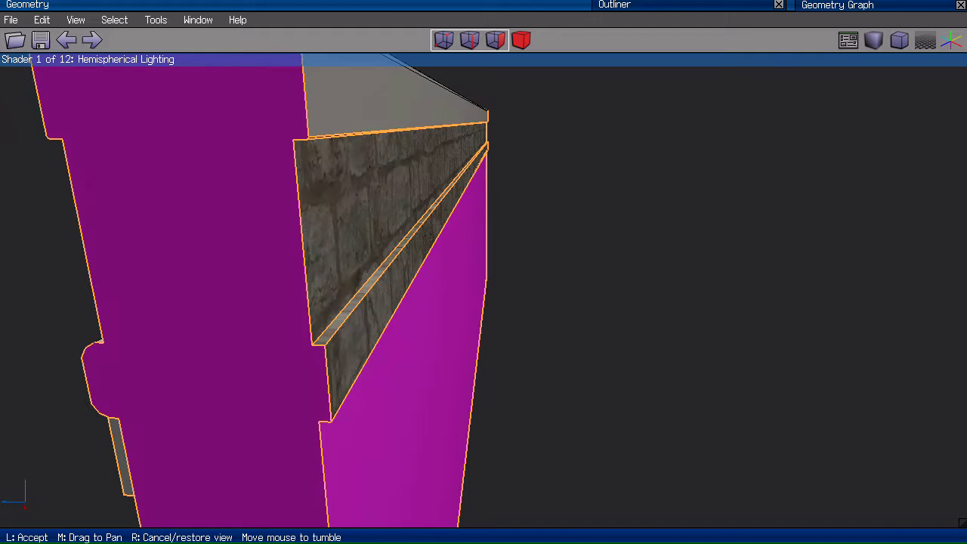
pyautogui.click(718, 228)
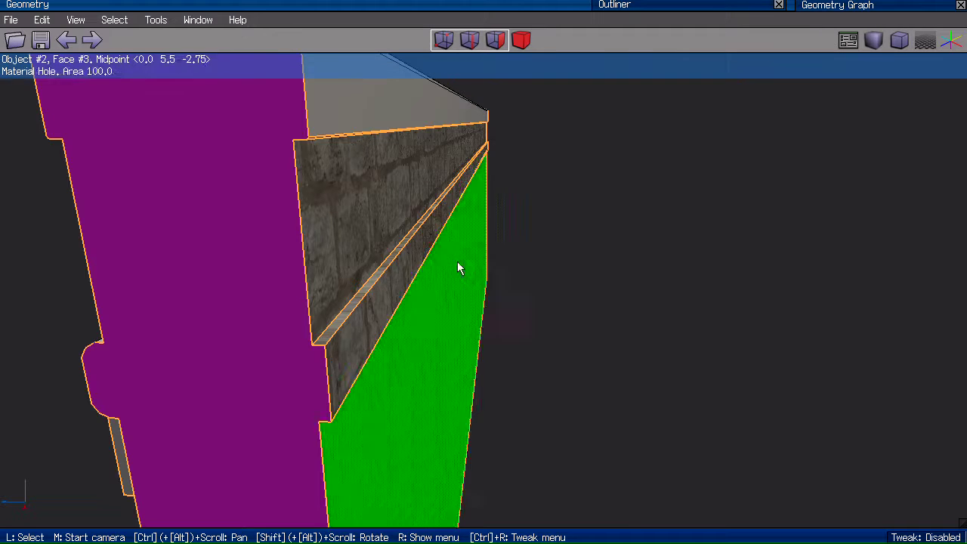
pyautogui.click(356, 183)
pyautogui.click(371, 324)
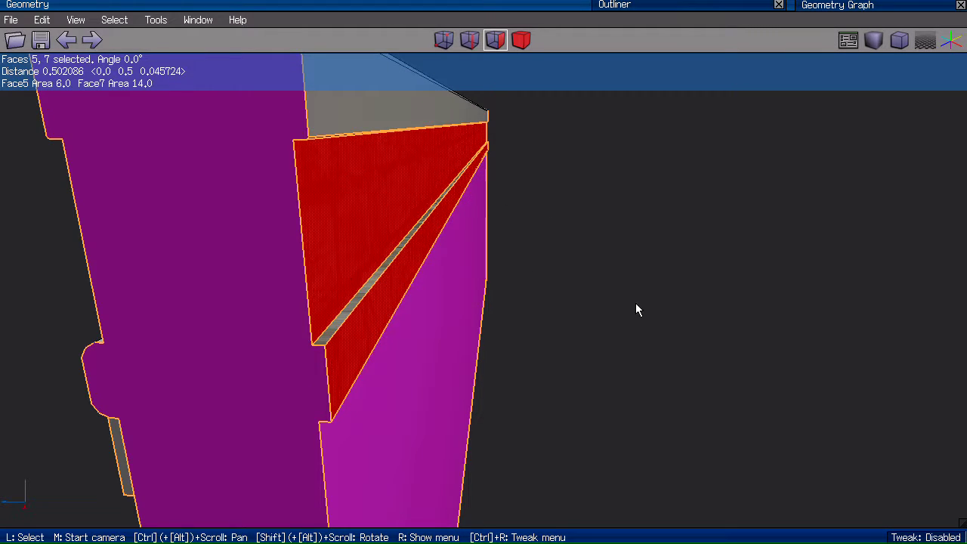
pyautogui.click(698, 298)
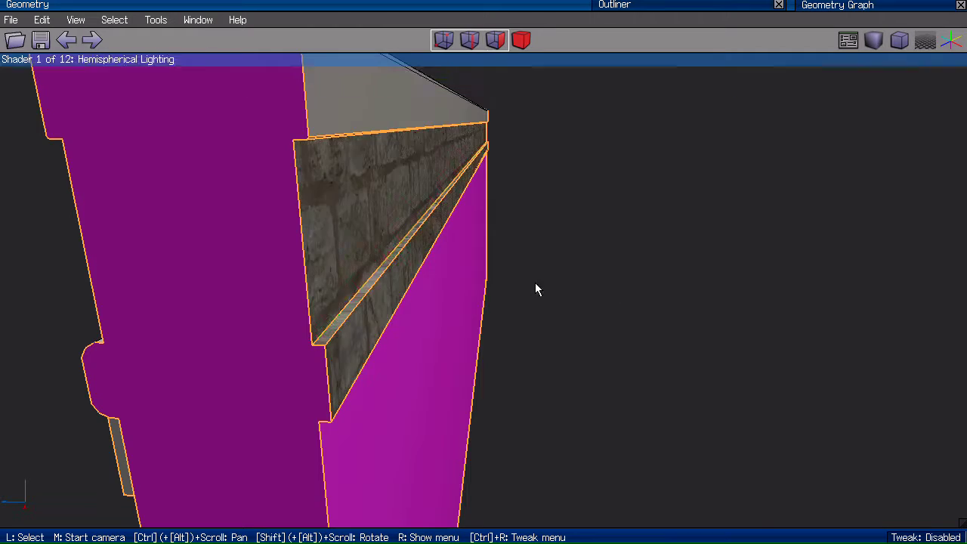
# Select the narrow ledge face between the rear bands and examine how the stone texture lies on it up close
pyautogui.click(347, 316)
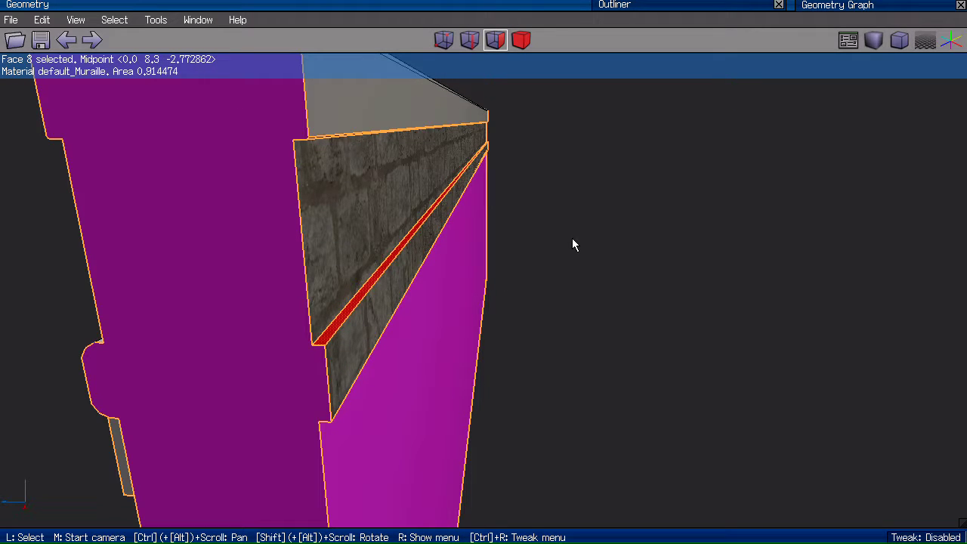
pyautogui.press('f')
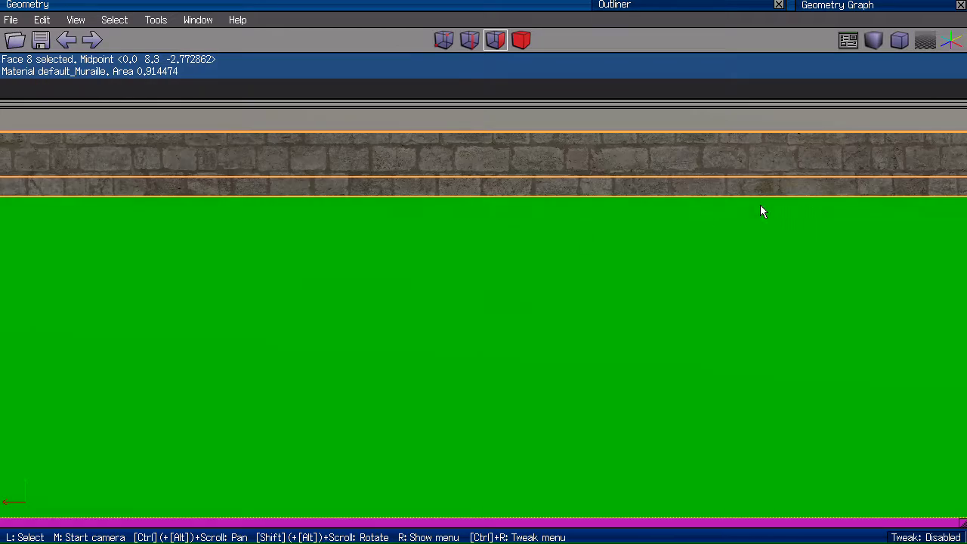
pyautogui.middleClick(281, 209)
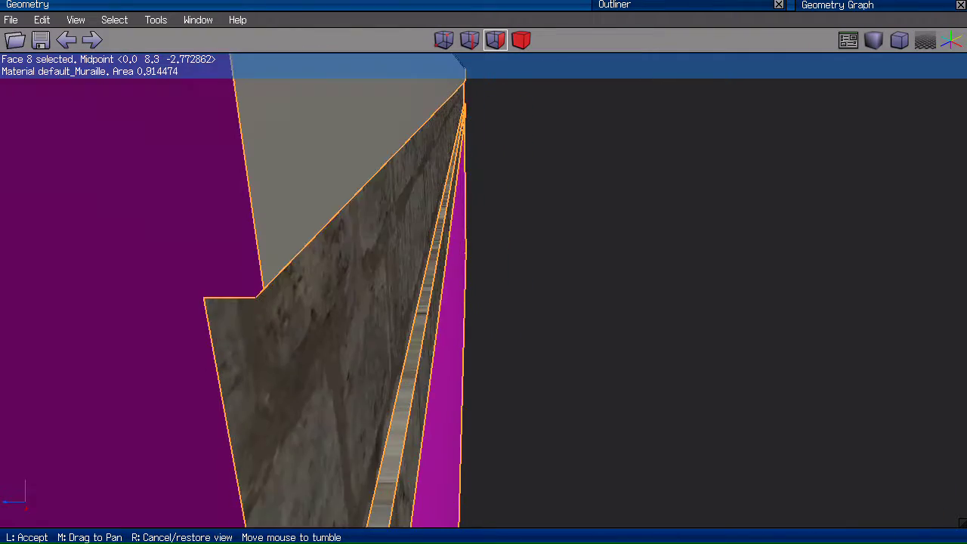
pyautogui.click(495, 261)
pyautogui.middleClick(496, 261)
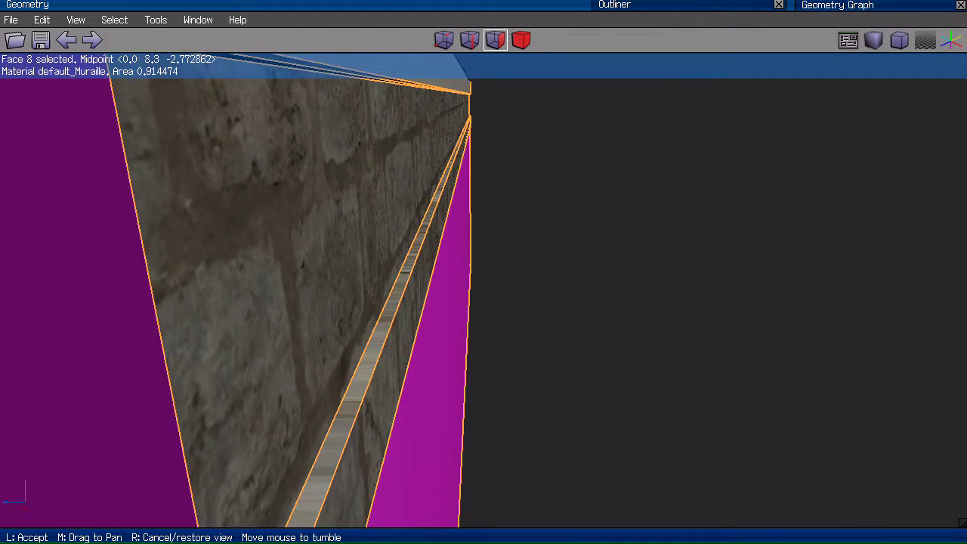
pyautogui.click(484, 272)
pyautogui.middleClick(552, 282)
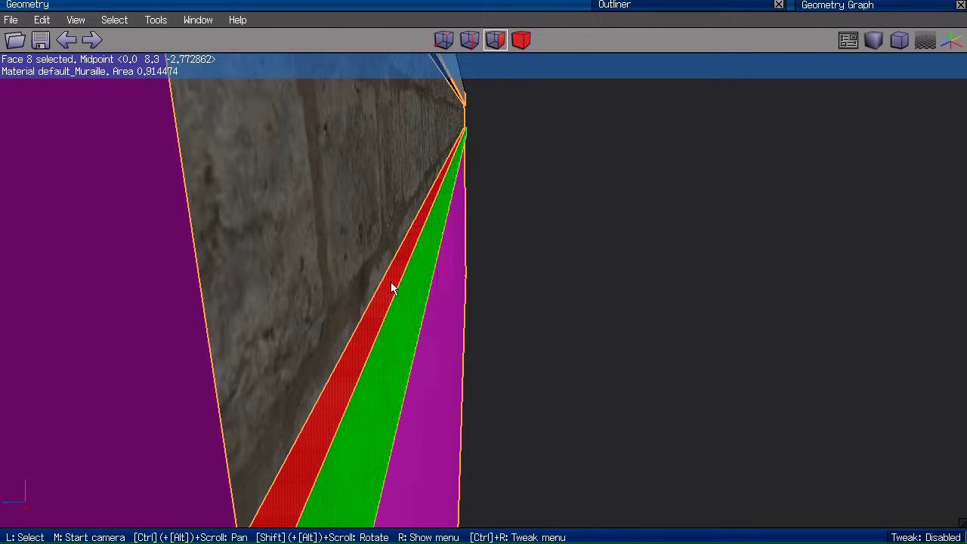
pyautogui.scroll(-3, 588, 233)
pyautogui.press('m')
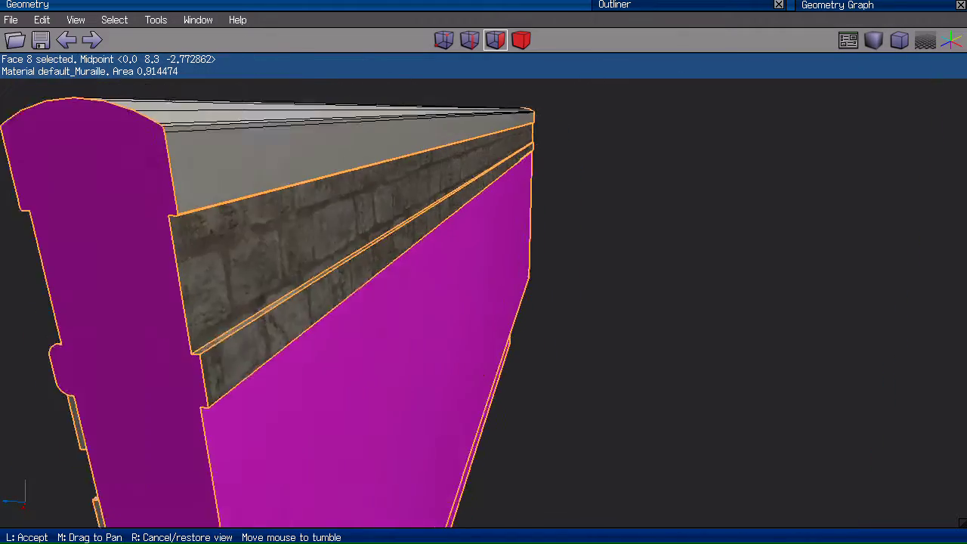
pyautogui.click(586, 228)
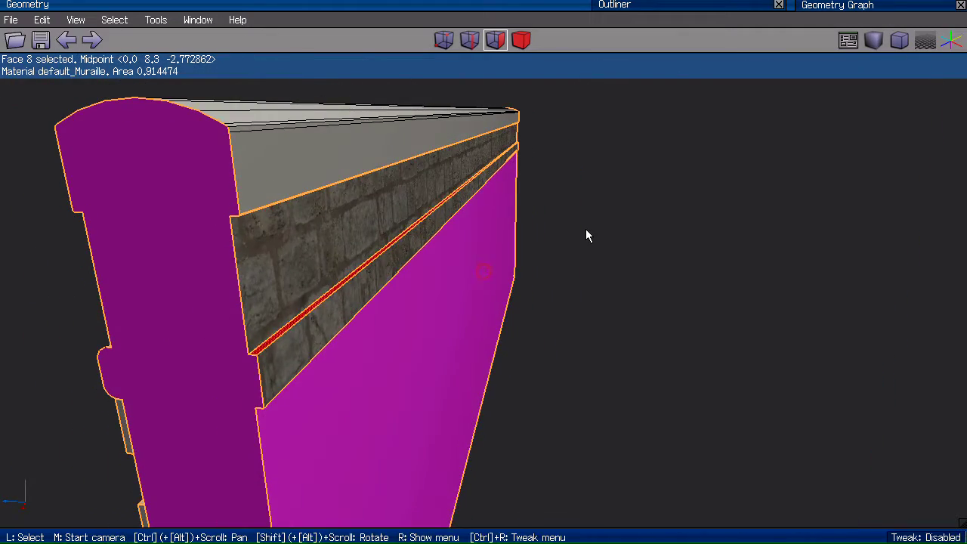
pyautogui.press('m')
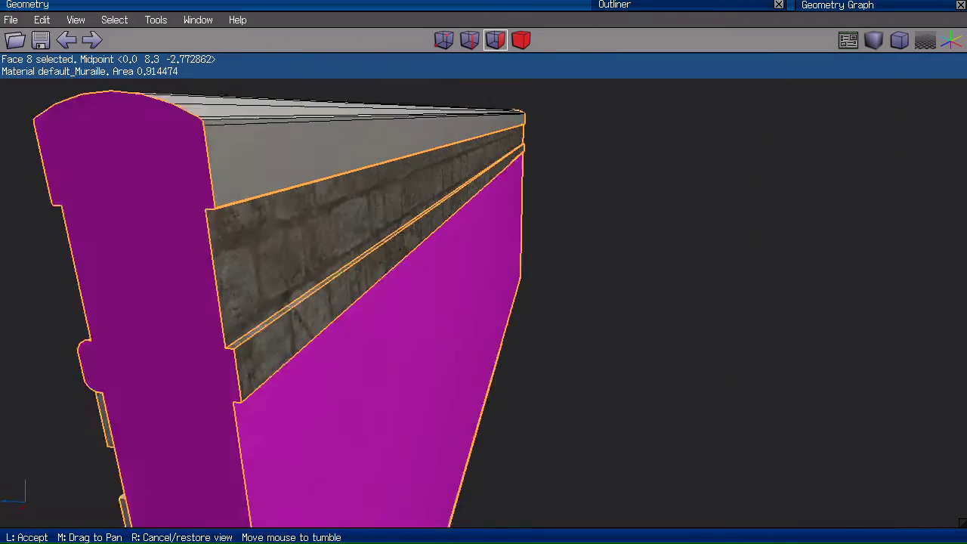
pyautogui.click(581, 221)
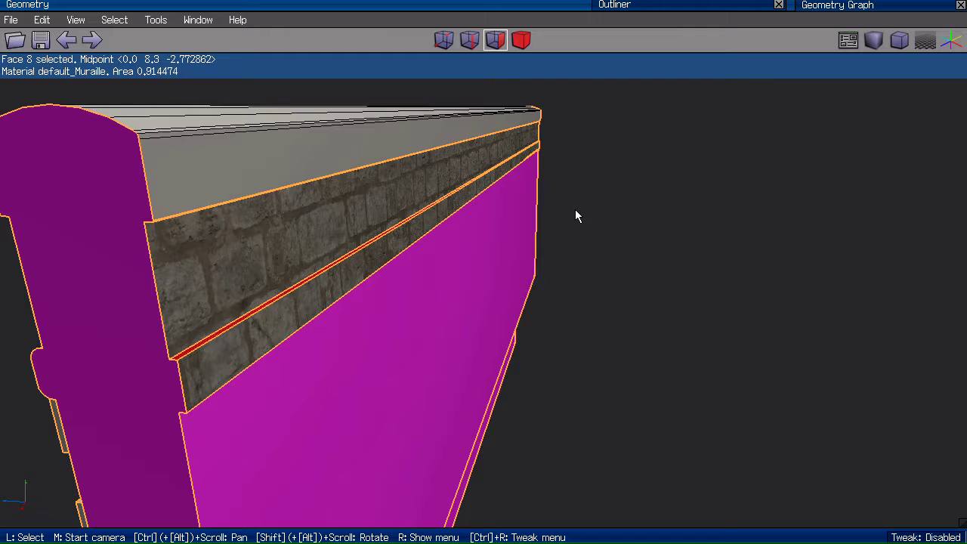
# Extend the selection to the whole mur object and open its UV mapping
pyautogui.press('b')
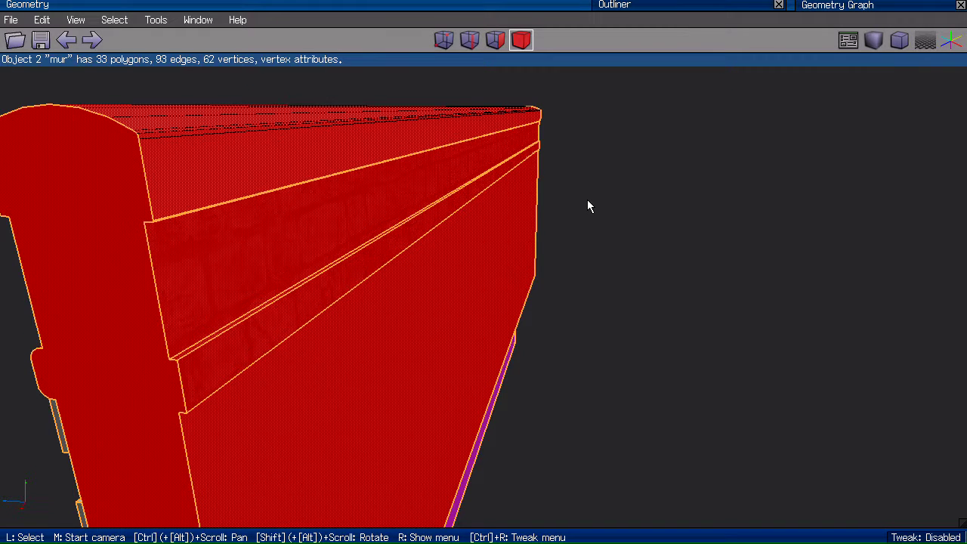
pyautogui.rightClick(594, 113)
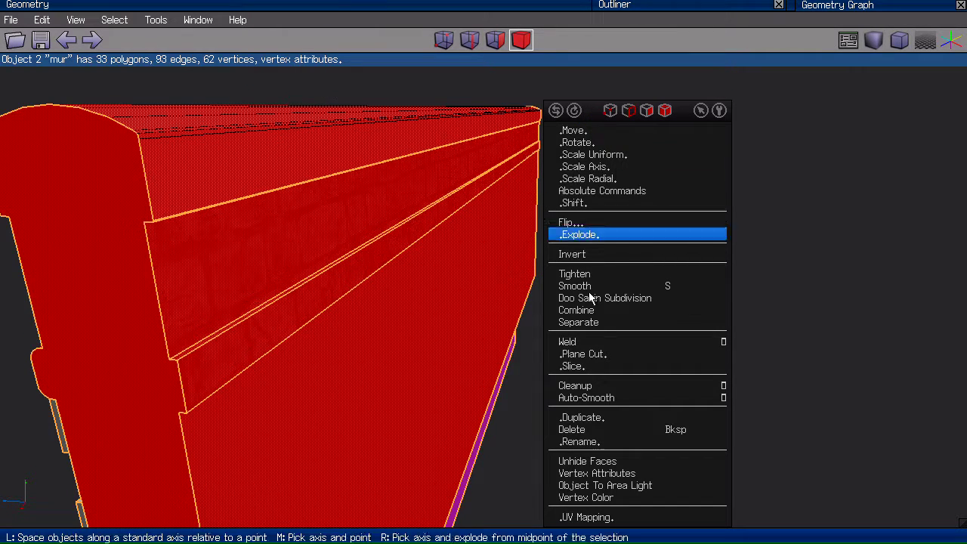
pyautogui.click(609, 518)
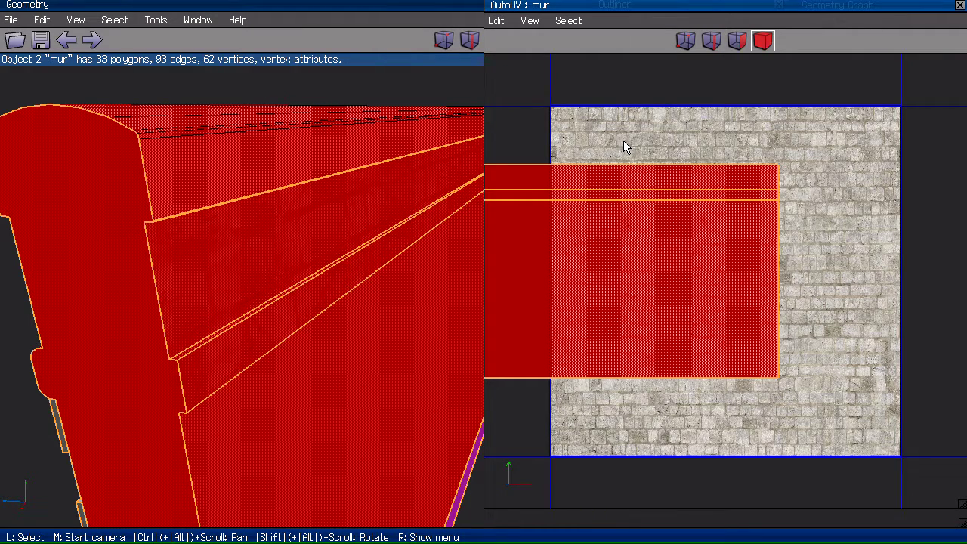
# Examine how the wall's UV faces sit on the Muraille image and extend beyond its tile boundary
pyautogui.scroll(-3, 624, 147)
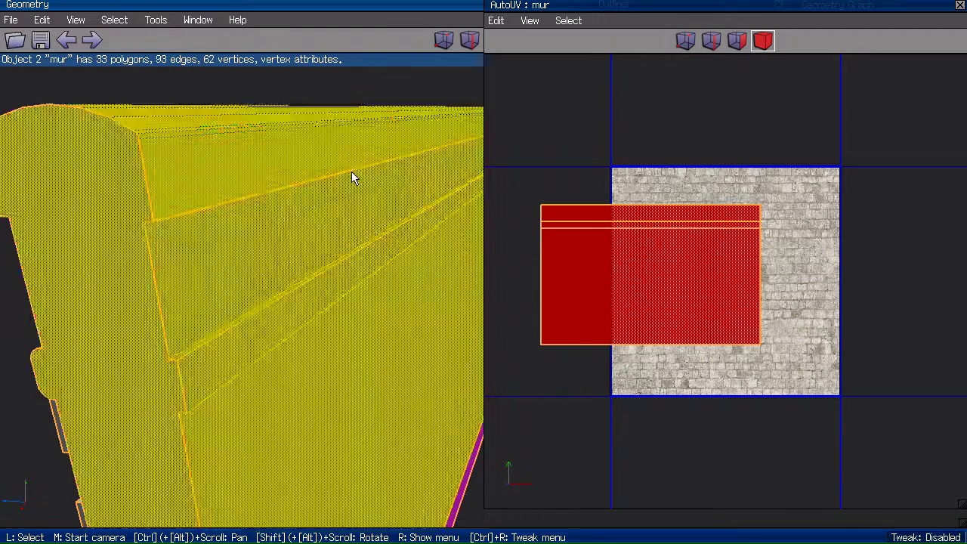
pyautogui.scroll(-1, 644, 165)
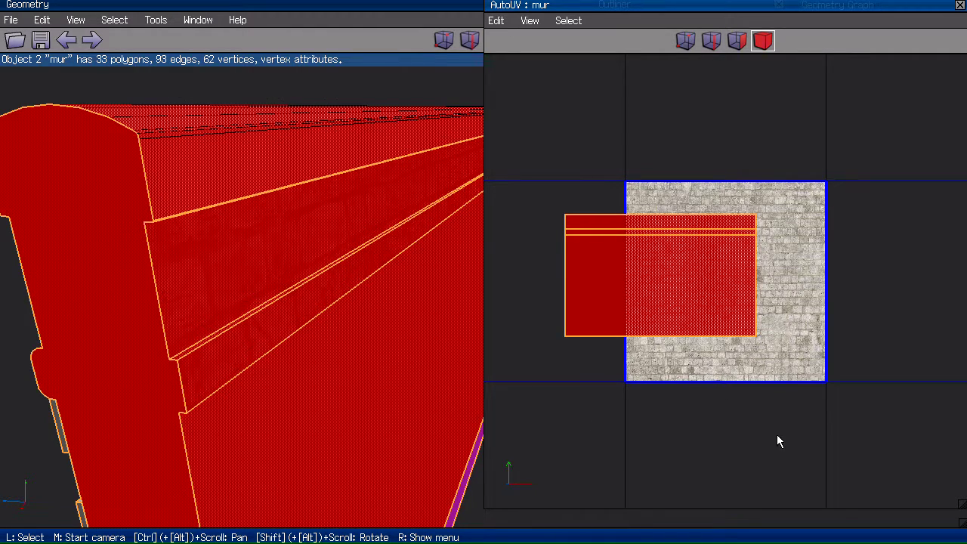
pyautogui.scroll(-1, 777, 441)
pyautogui.scroll(3, 766, 440)
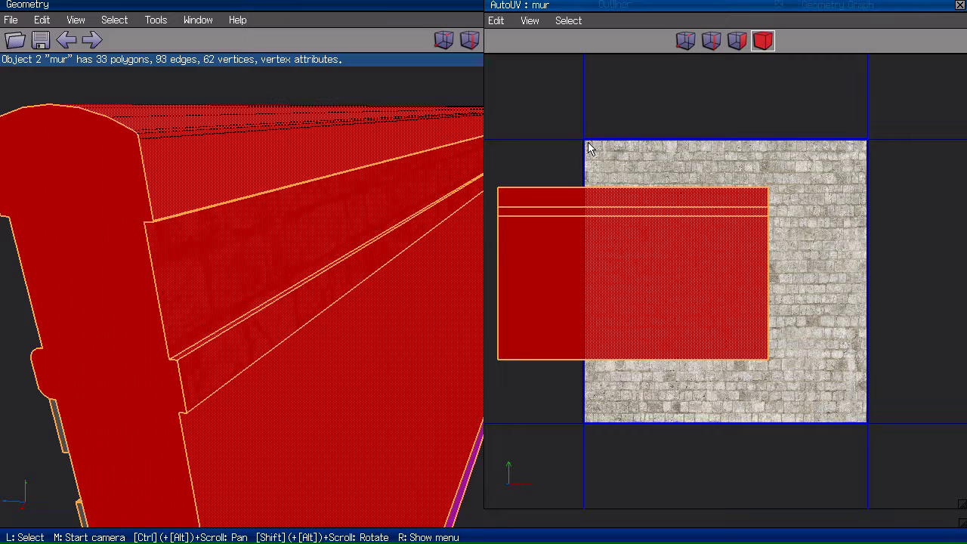
pyautogui.scroll(-3, 745, 444)
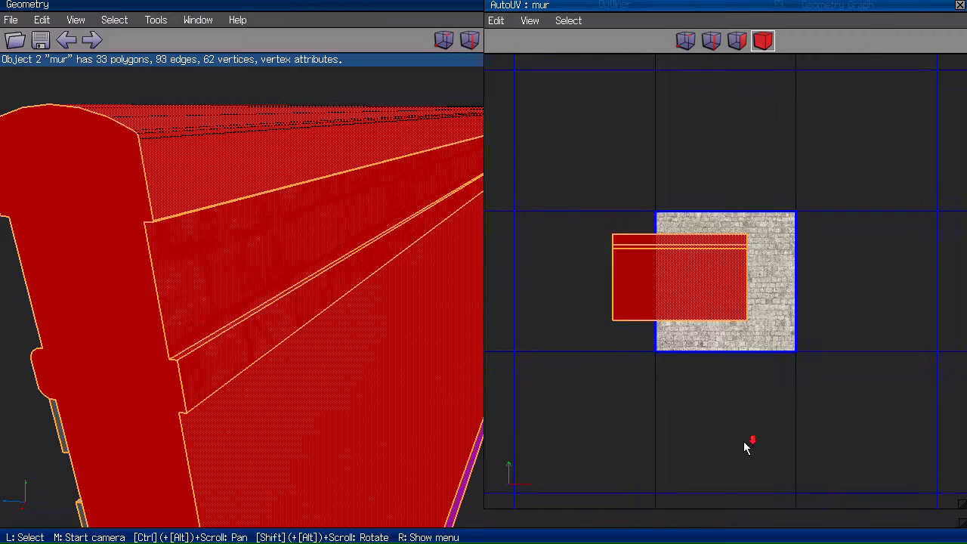
pyautogui.scroll(-1, 745, 438)
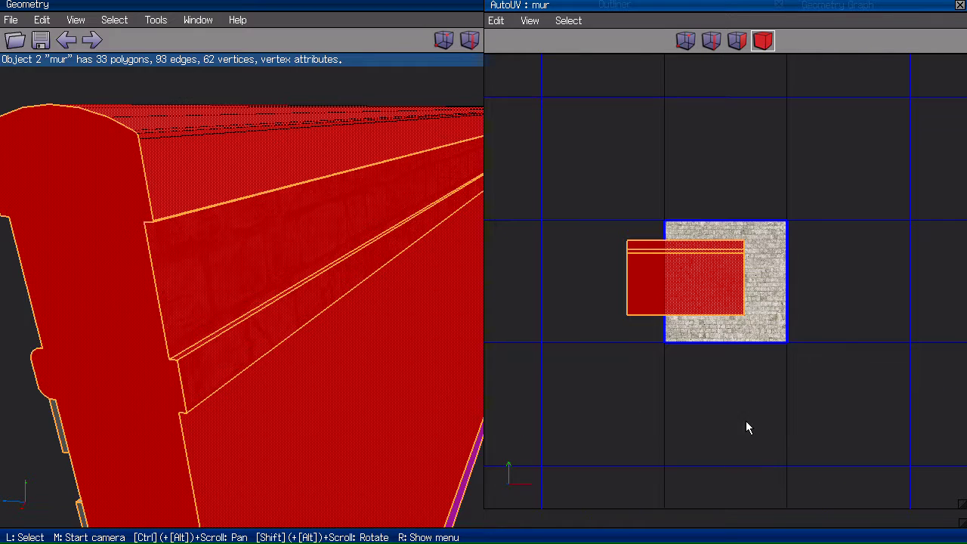
pyautogui.middleClick(658, 406)
pyautogui.click(645, 415)
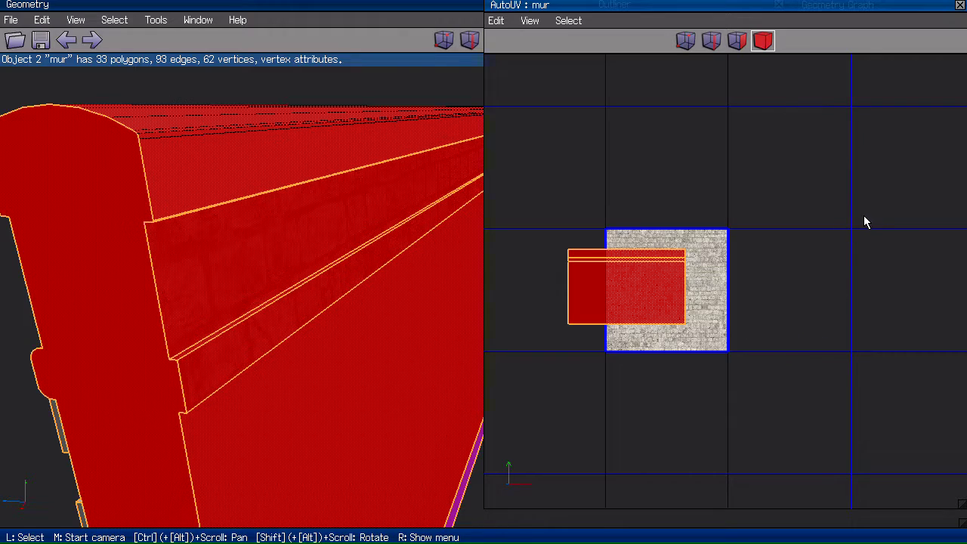
pyautogui.scroll(-1, 863, 220)
pyautogui.scroll(-1, 944, 318)
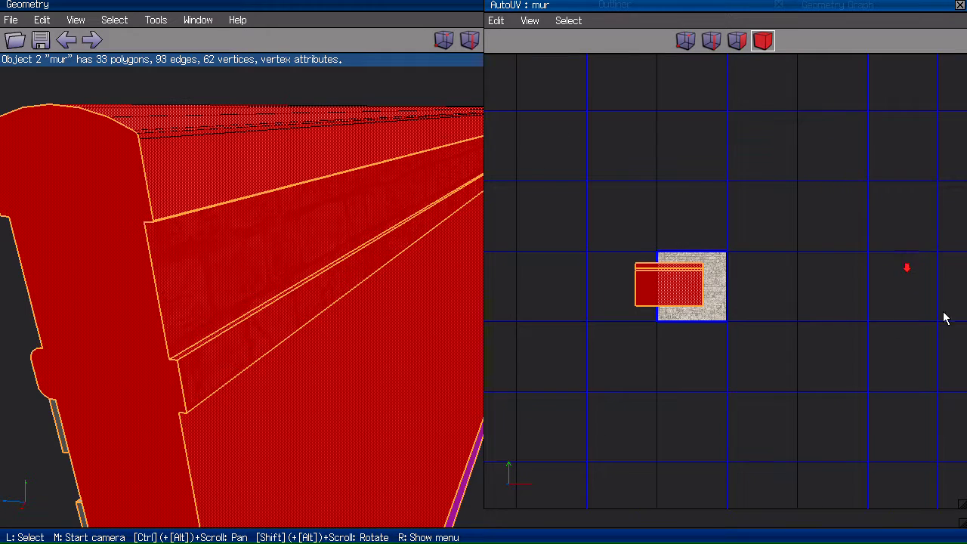
pyautogui.scroll(2, 702, 189)
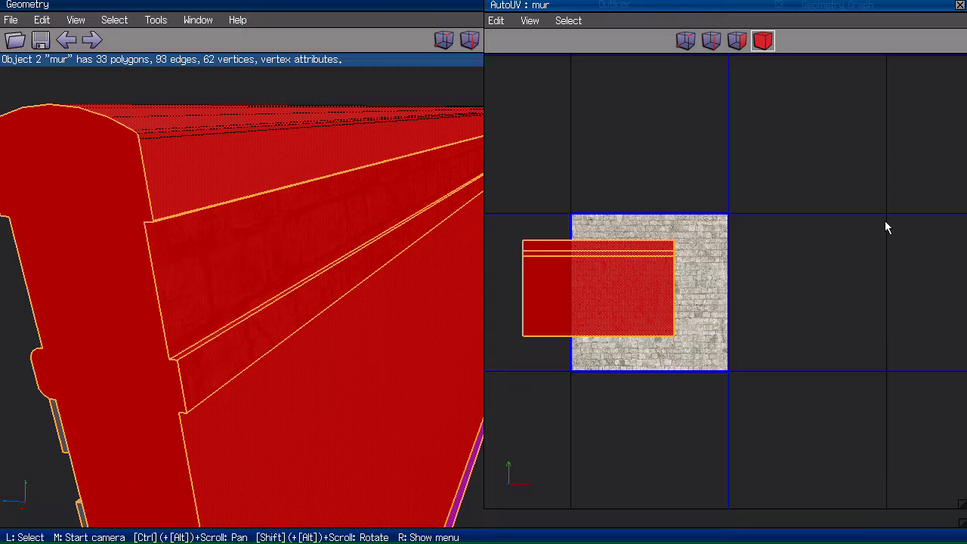
pyautogui.scroll(-1, 885, 221)
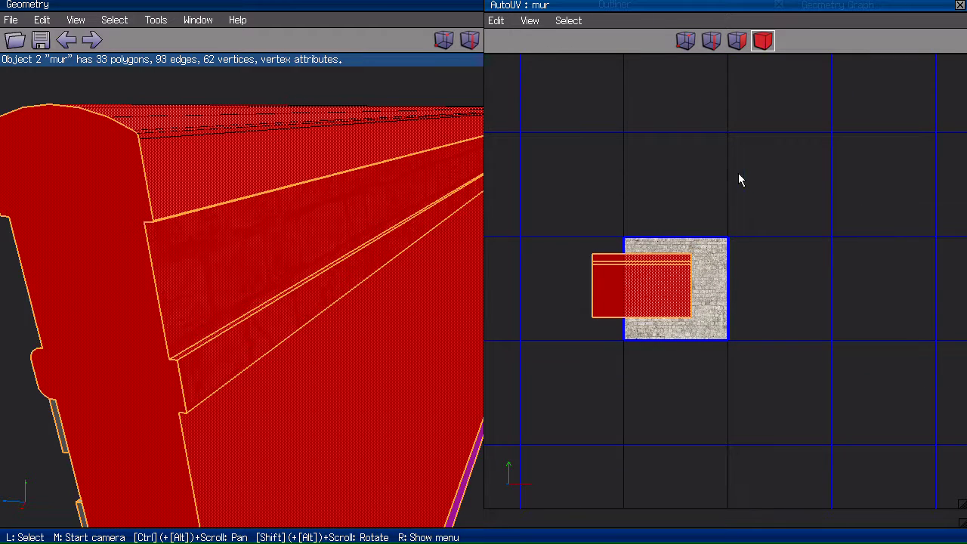
pyautogui.scroll(3, 748, 170)
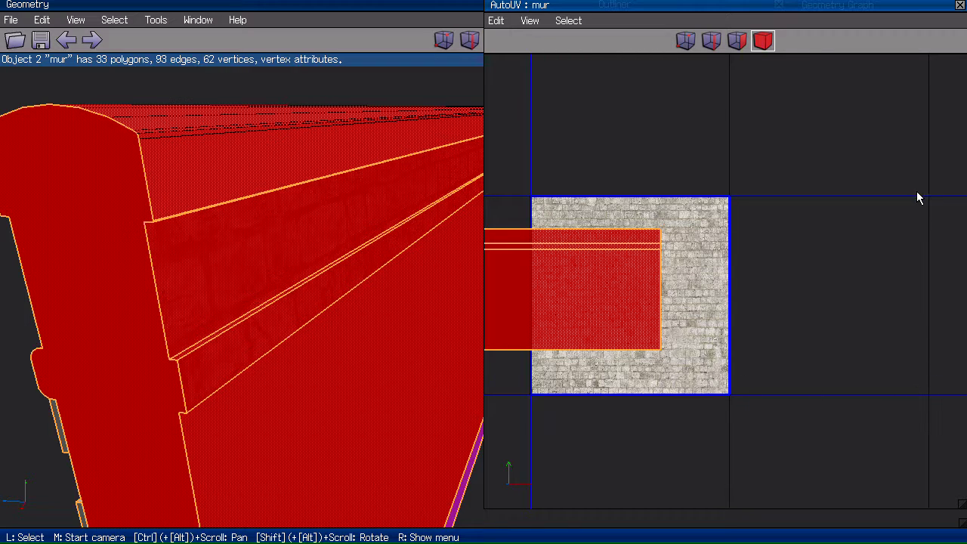
pyautogui.scroll(-3, 699, 190)
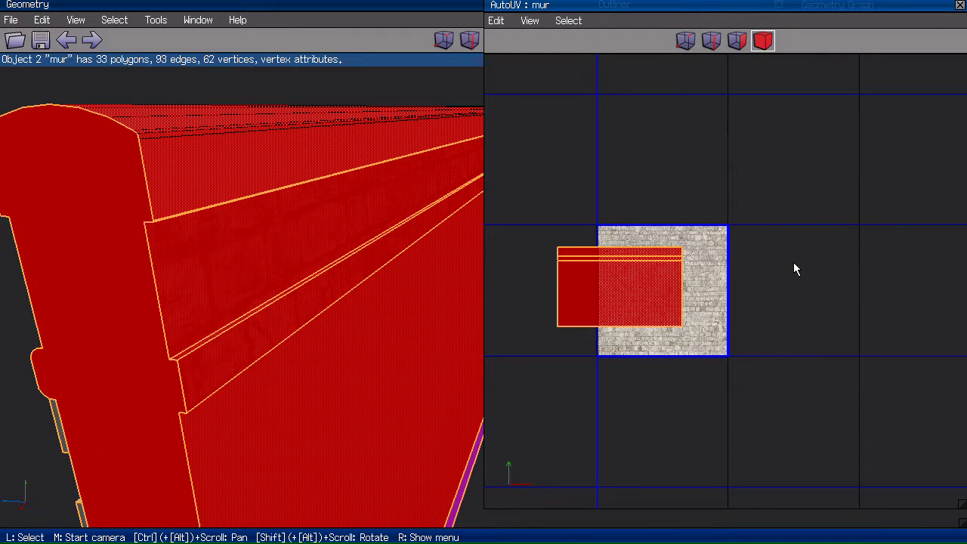
pyautogui.scroll(3, 794, 269)
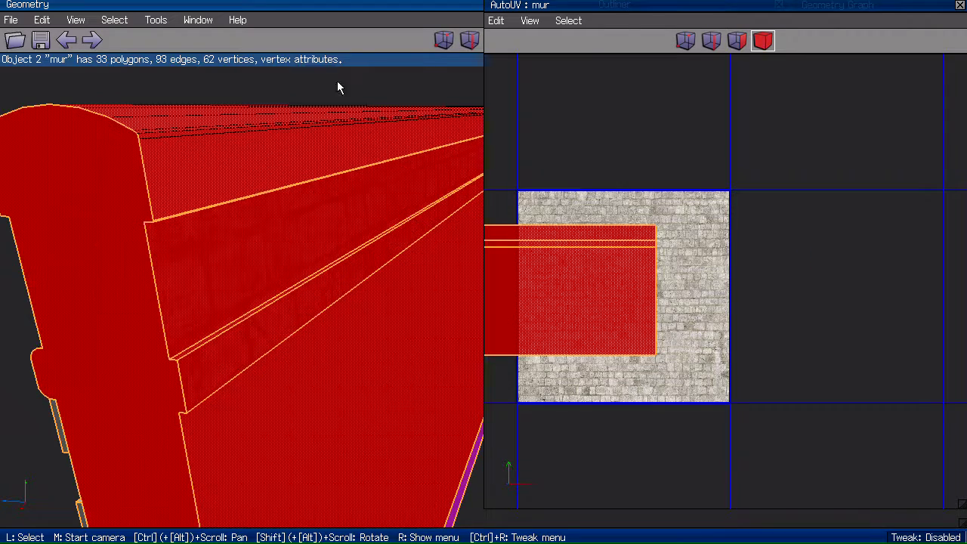
# Compare the rear ledge's two long edges on the model with the lines they occupy in the UV map
pyautogui.click(715, 39)
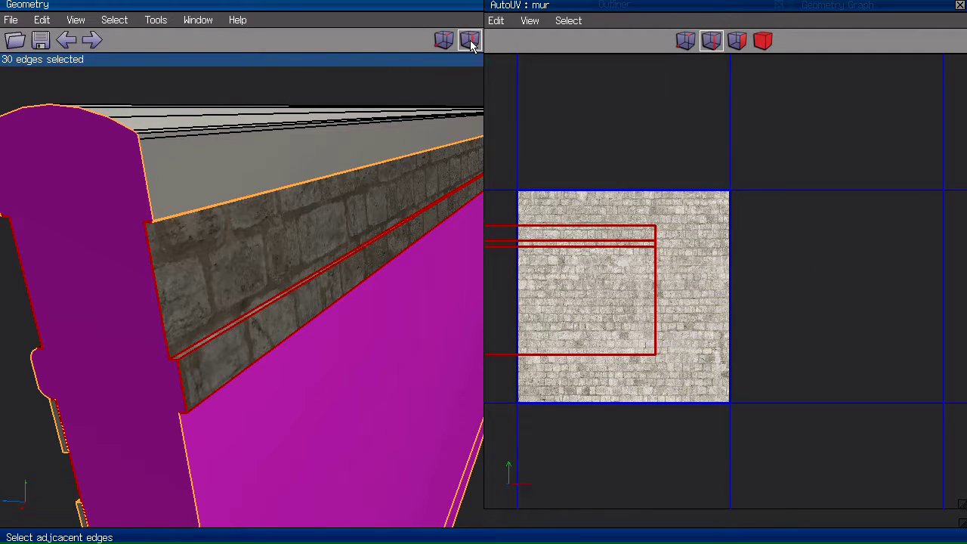
pyautogui.click(719, 40)
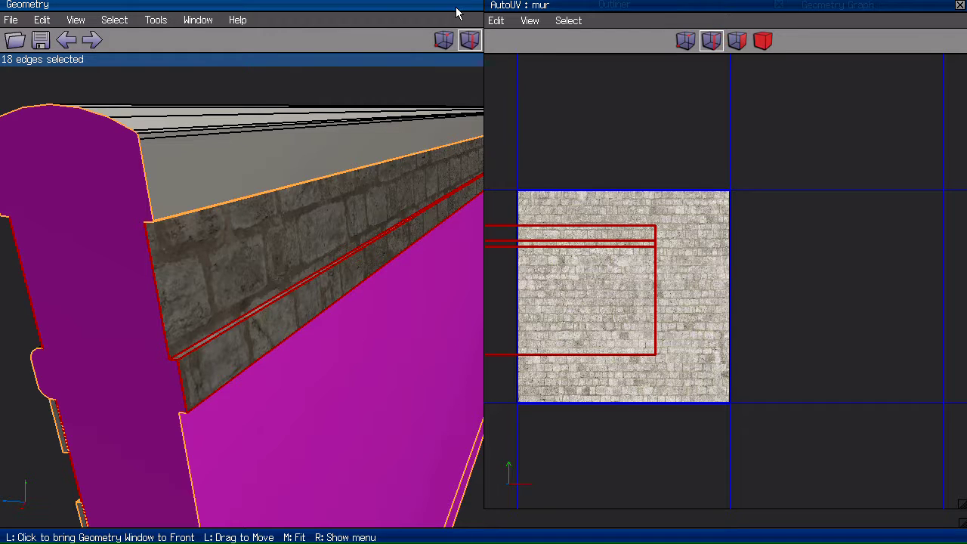
pyautogui.press('space')
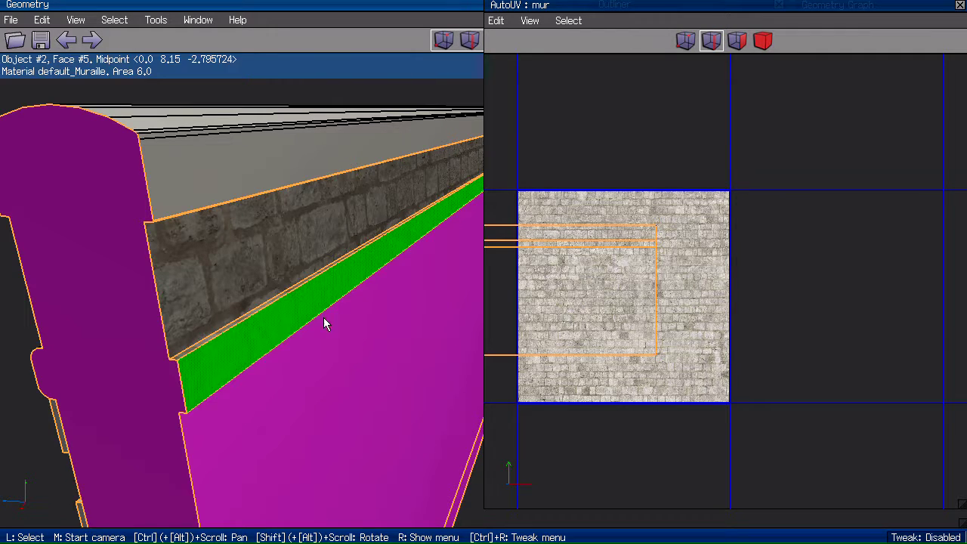
pyautogui.middleClick(340, 271)
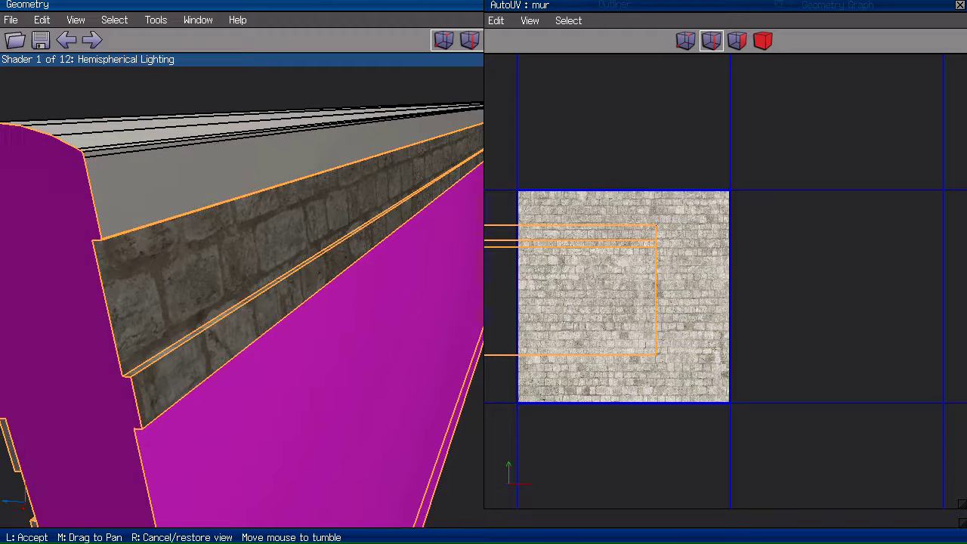
pyautogui.click(483, 270)
pyautogui.scroll(2, 175, 259)
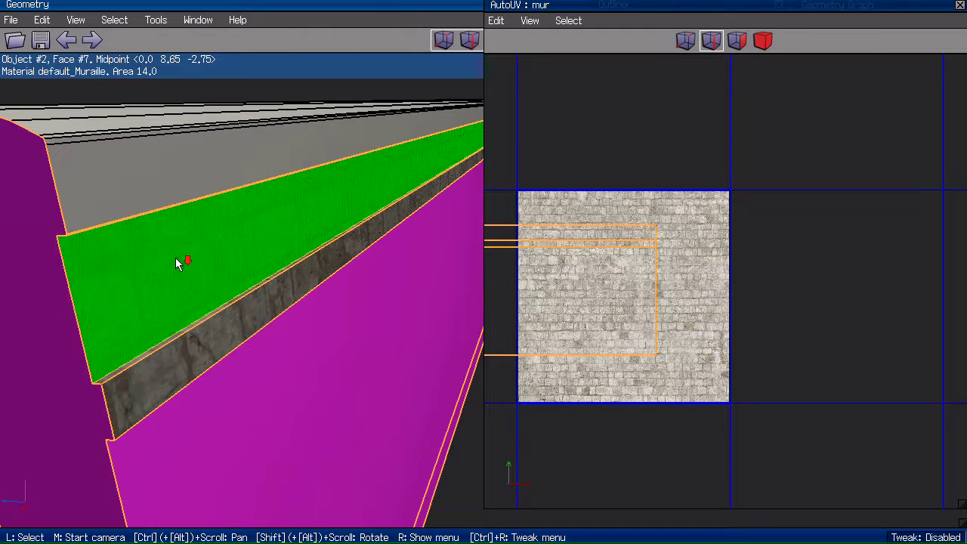
pyautogui.click(192, 338)
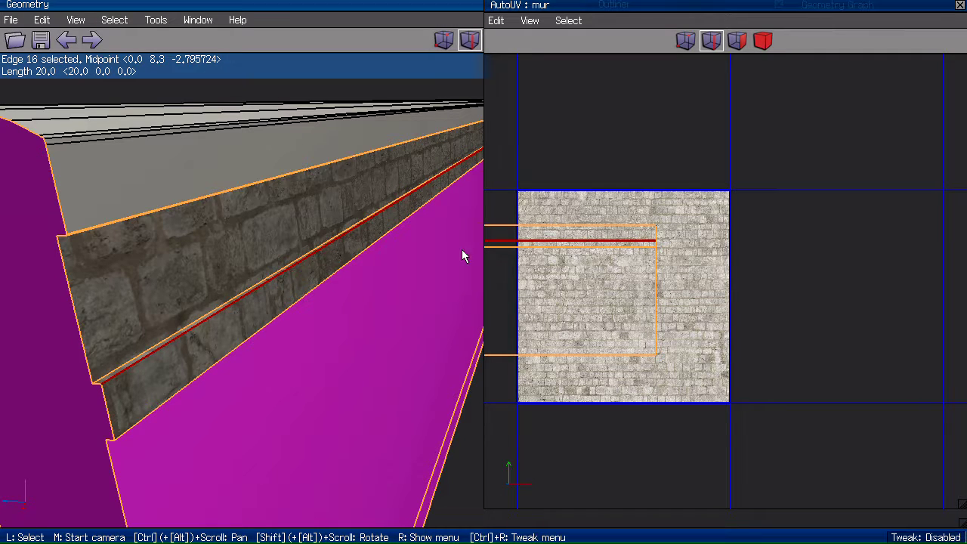
pyautogui.keyDown('shift'); pyautogui.click(209, 315); pyautogui.keyUp('shift')
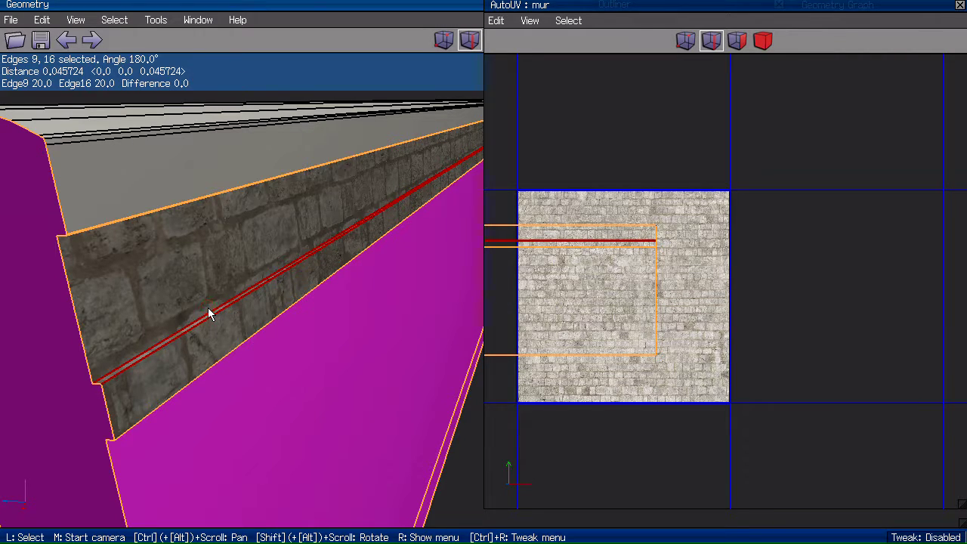
pyautogui.press('space')
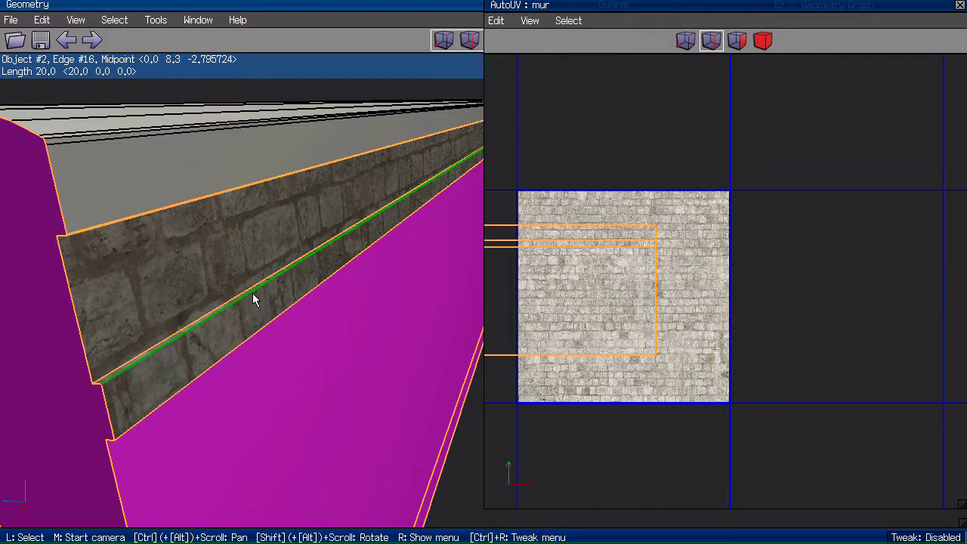
# Move the rear ledge's lower edge slightly down in the UV map, constrained to the vertical direction
pyautogui.click(254, 300)
pyautogui.click(685, 240)
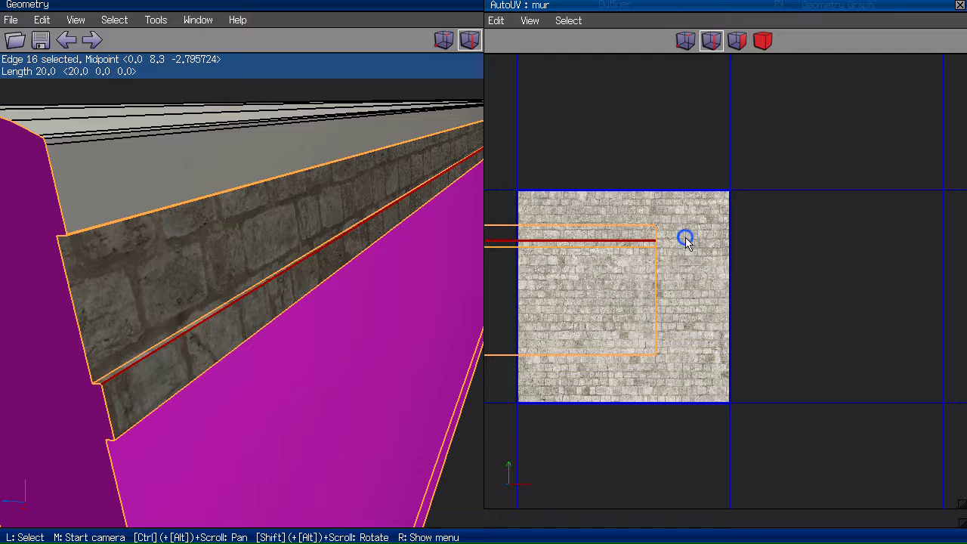
pyautogui.click(705, 234)
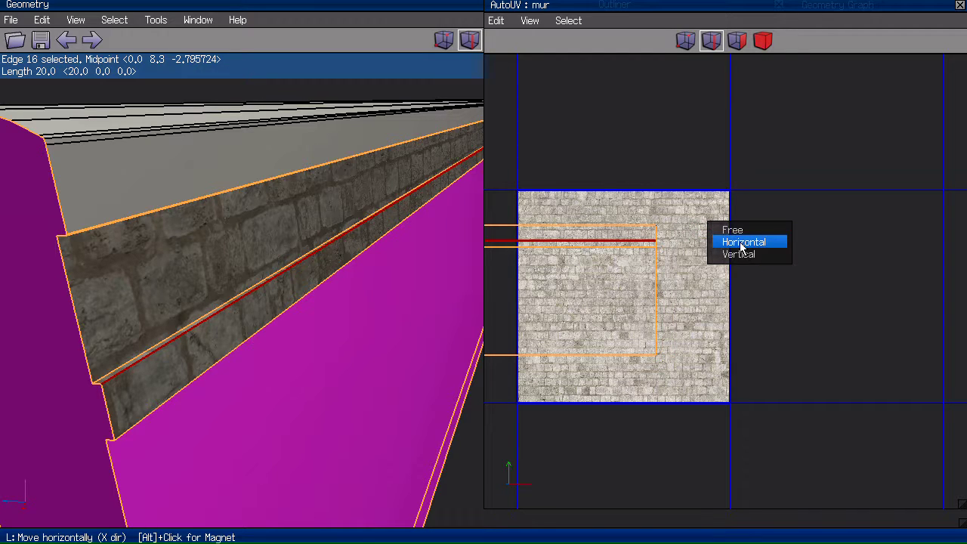
pyautogui.click(738, 254)
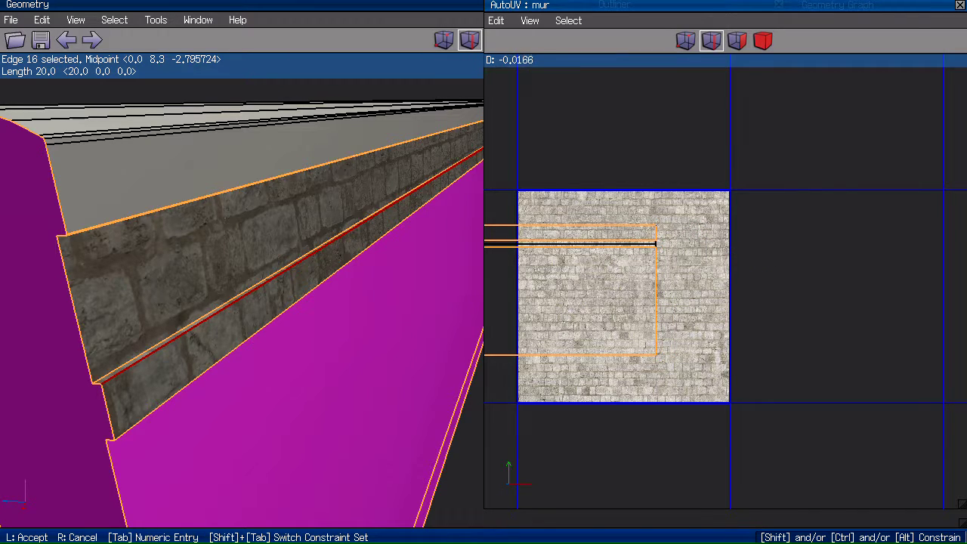
pyautogui.click(739, 252)
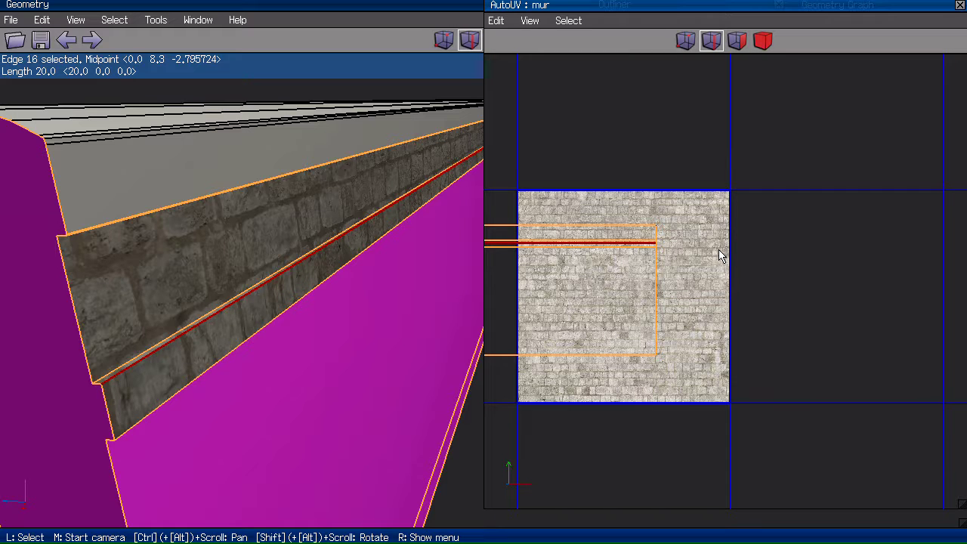
# Slide the ledge's lower edge down on the wall model to a height of about 8.23
pyautogui.middleClick(719, 249)
pyautogui.click(484, 272)
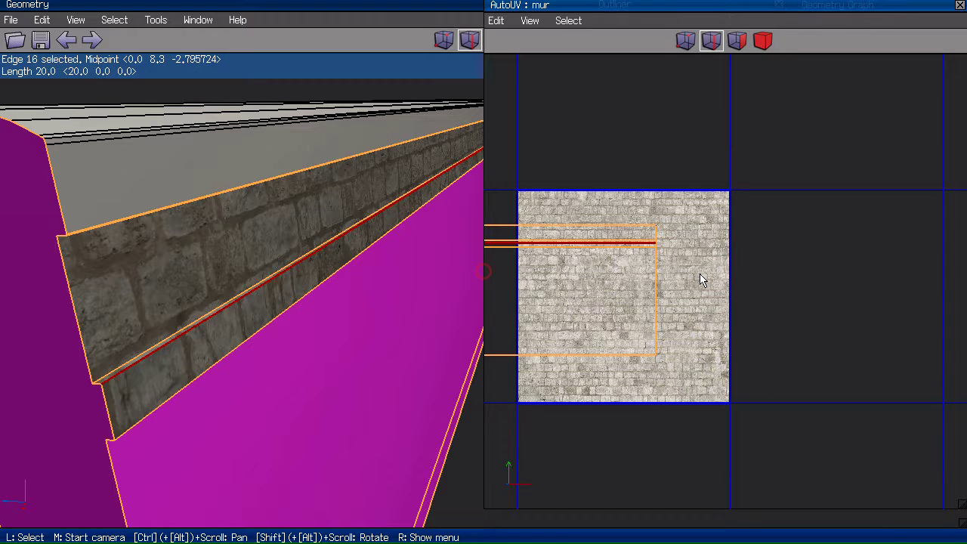
pyautogui.middleClick(312, 90)
pyautogui.click(306, 240)
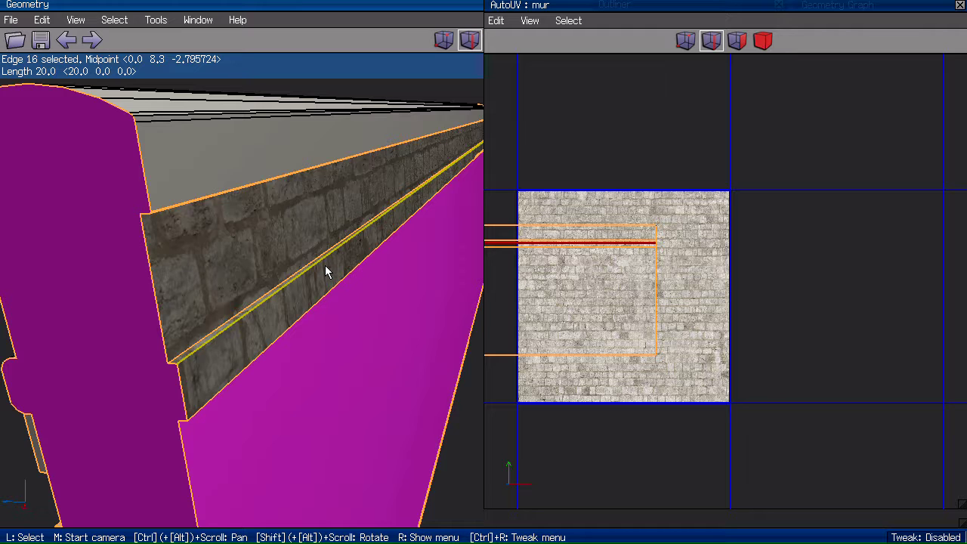
pyautogui.press('d')
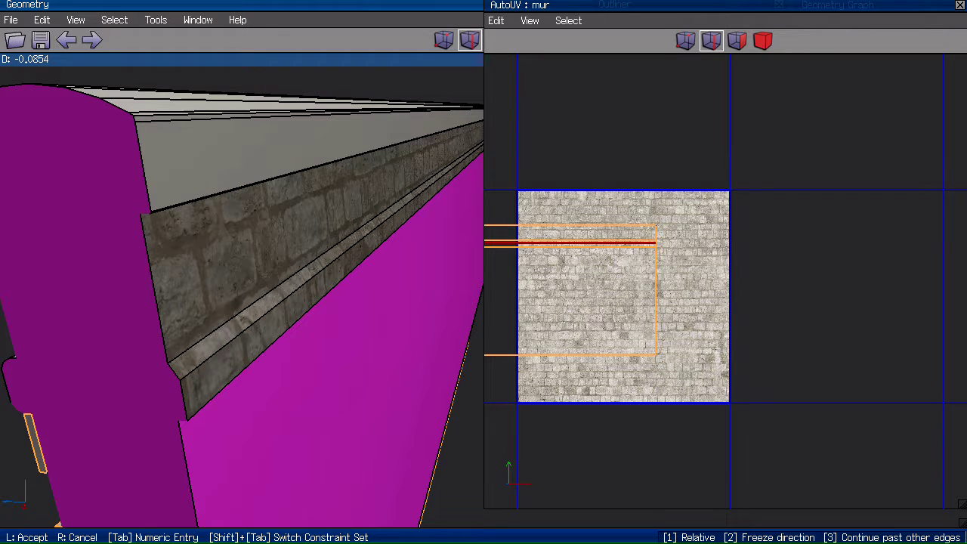
pyautogui.click(335, 276)
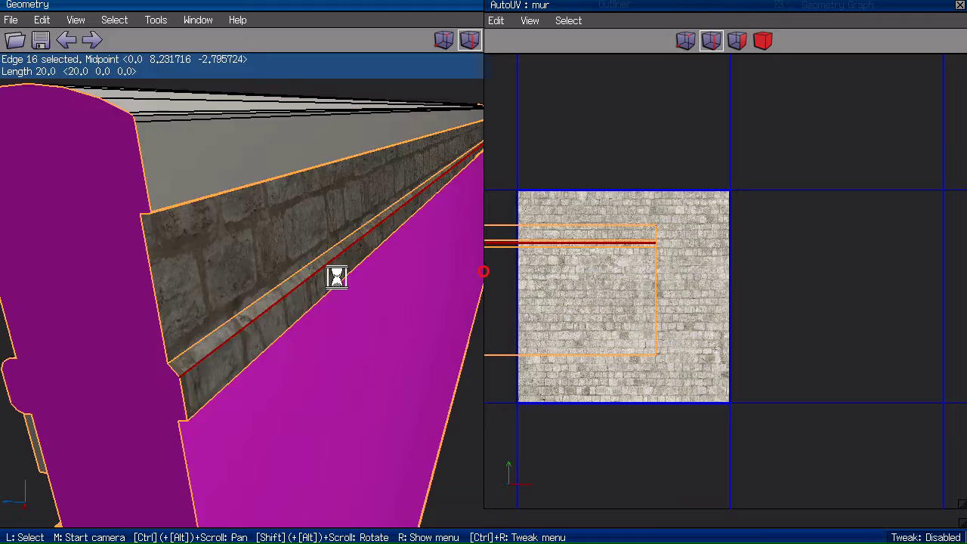
# Check the stone texture on the sloped ledge up close, clear the edge selection and close the UV mapping
pyautogui.scroll(3, 324, 286)
pyautogui.middleClick(321, 276)
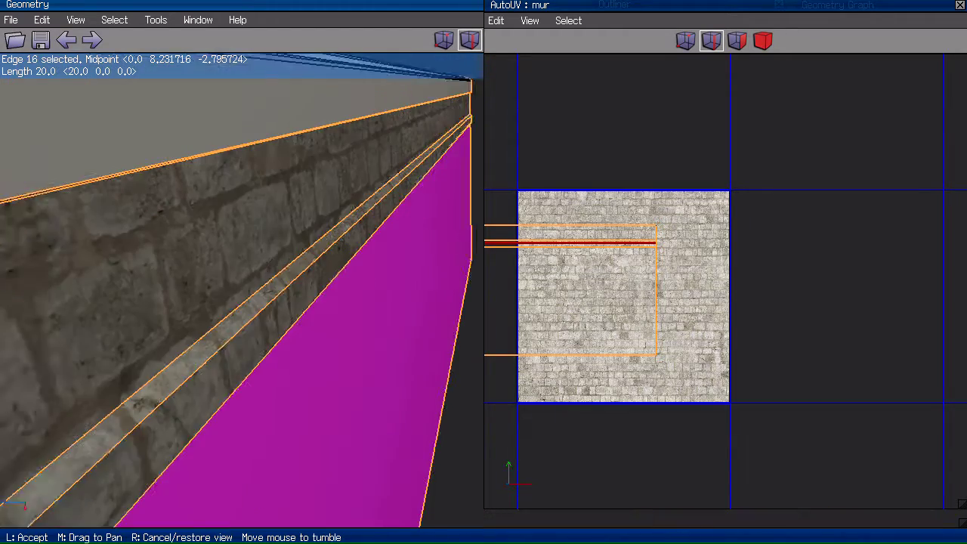
pyautogui.click(316, 272)
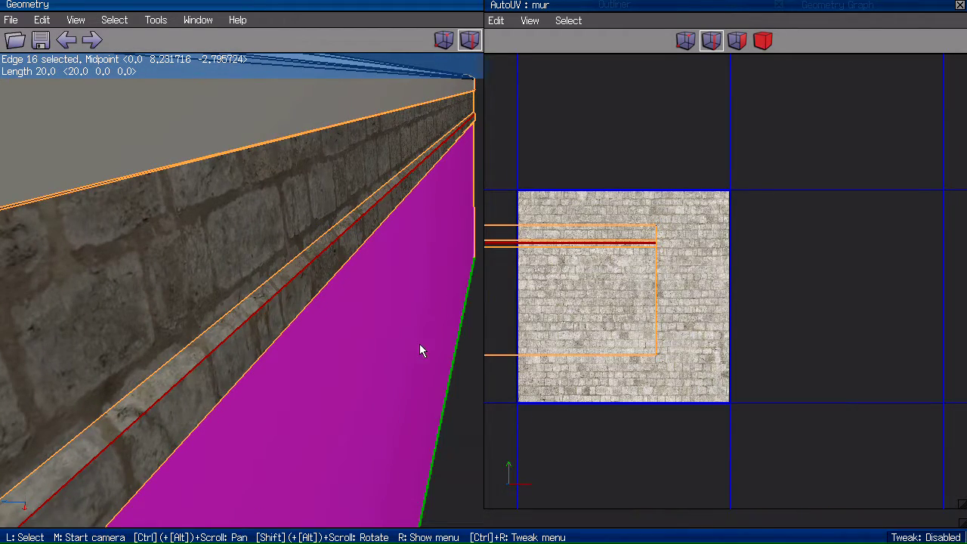
pyautogui.click(689, 302)
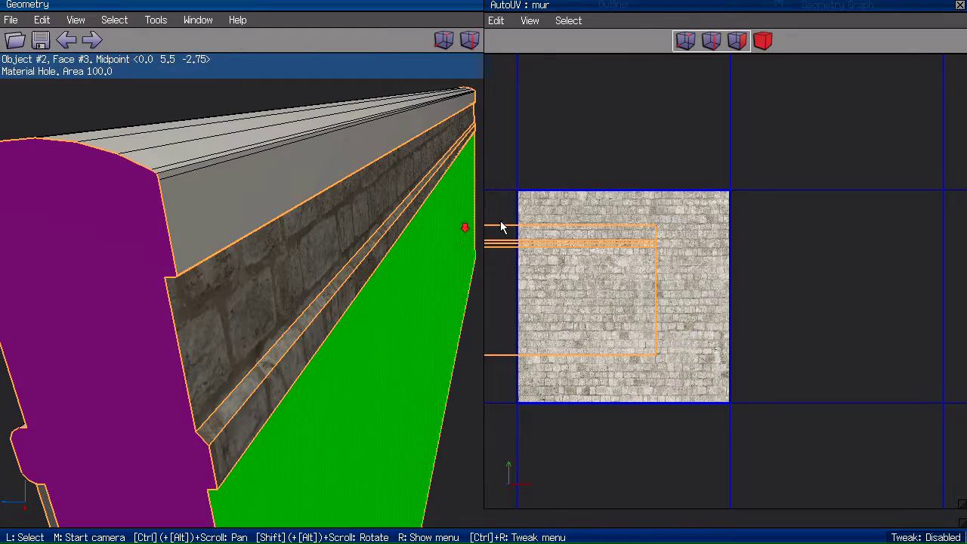
pyautogui.click(959, 4)
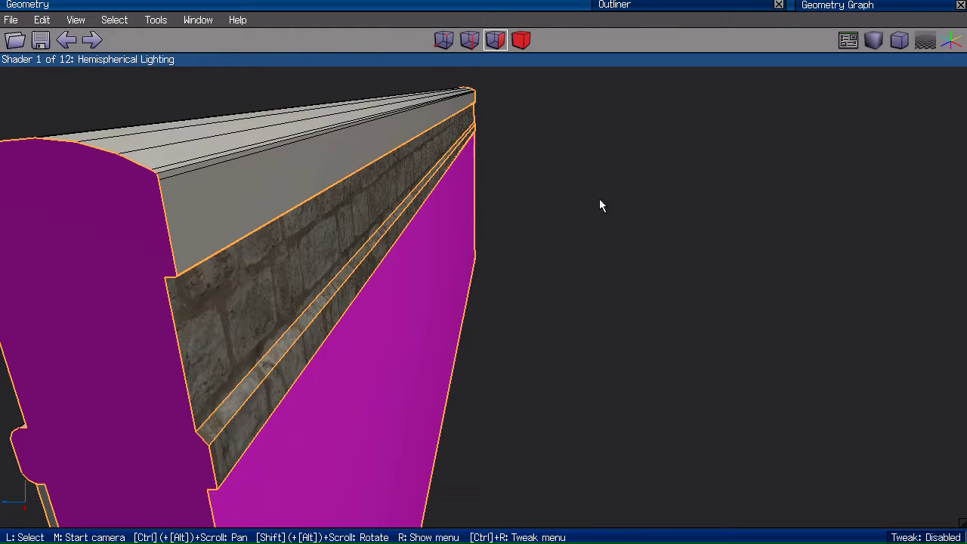
pyautogui.middleClick(684, 186)
pyautogui.click(623, 181)
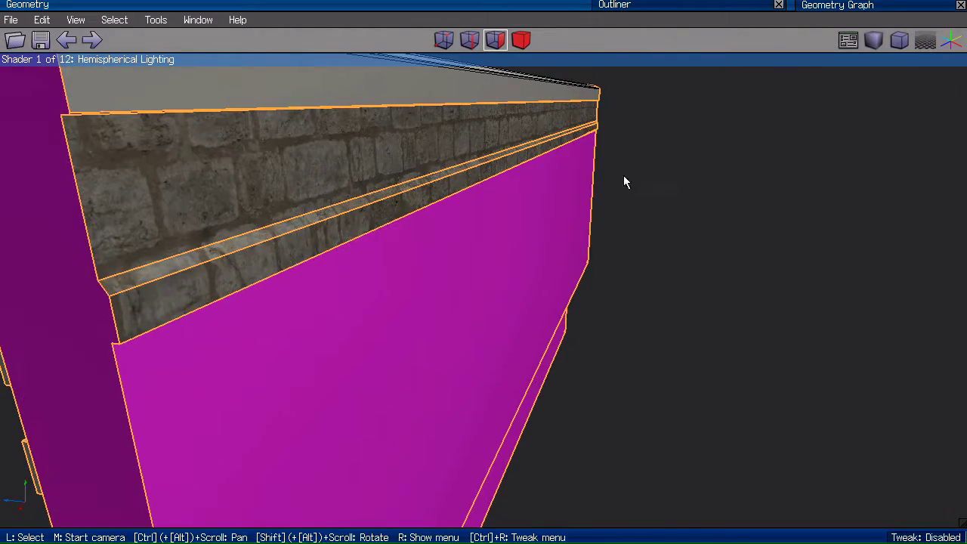
# Select the two rear stone bands and the ledge between them, and open UV mapping for these three faces
pyautogui.click(318, 228)
pyautogui.keyDown('shift'); pyautogui.click(313, 214); pyautogui.keyUp('shift')
pyautogui.keyDown('shift'); pyautogui.click(306, 177); pyautogui.keyUp('shift')
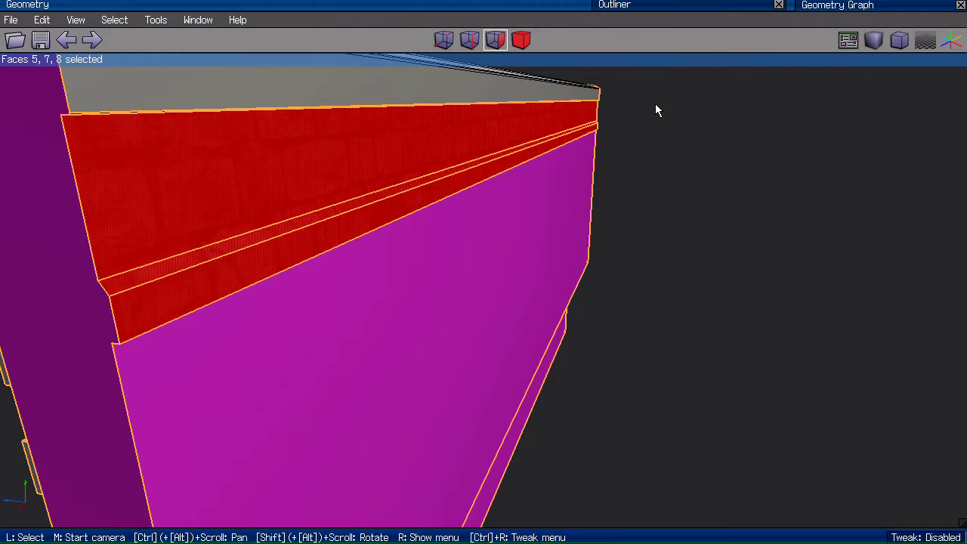
pyautogui.rightClick(649, 117)
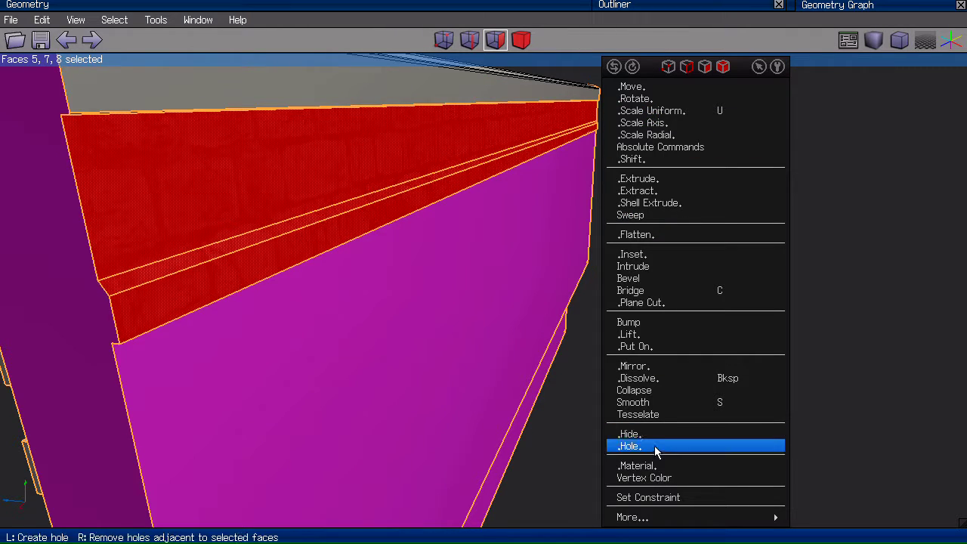
pyautogui.moveTo(778, 517)
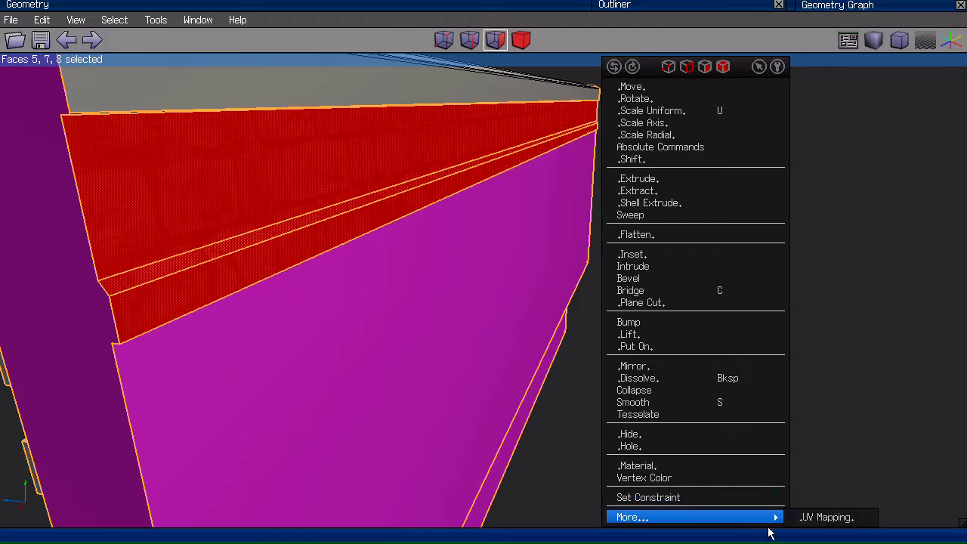
pyautogui.click(829, 517)
# Move the UV island of the three rear faces slightly upward on the stone image, constrained to the vertical direction
pyautogui.scroll(-5, 295, 274)
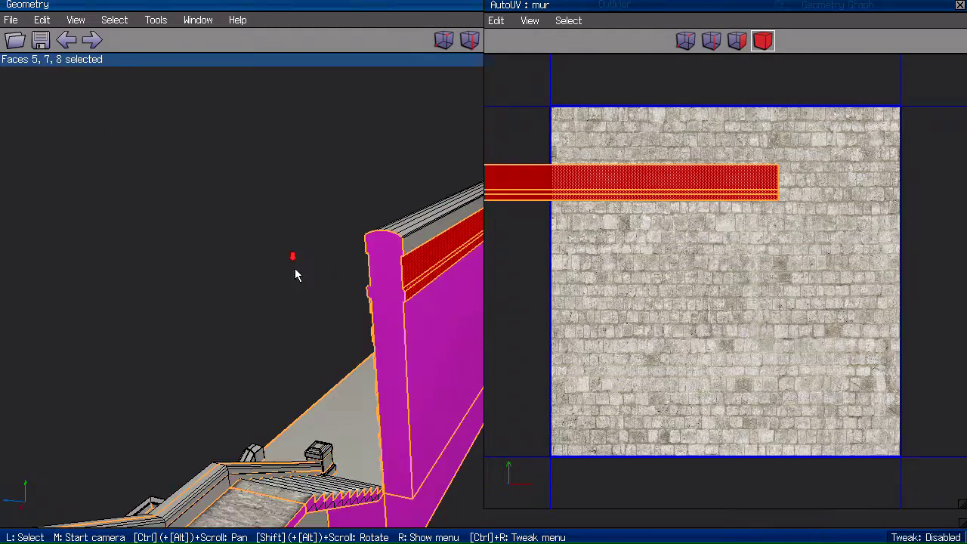
pyautogui.middleClick(295, 273)
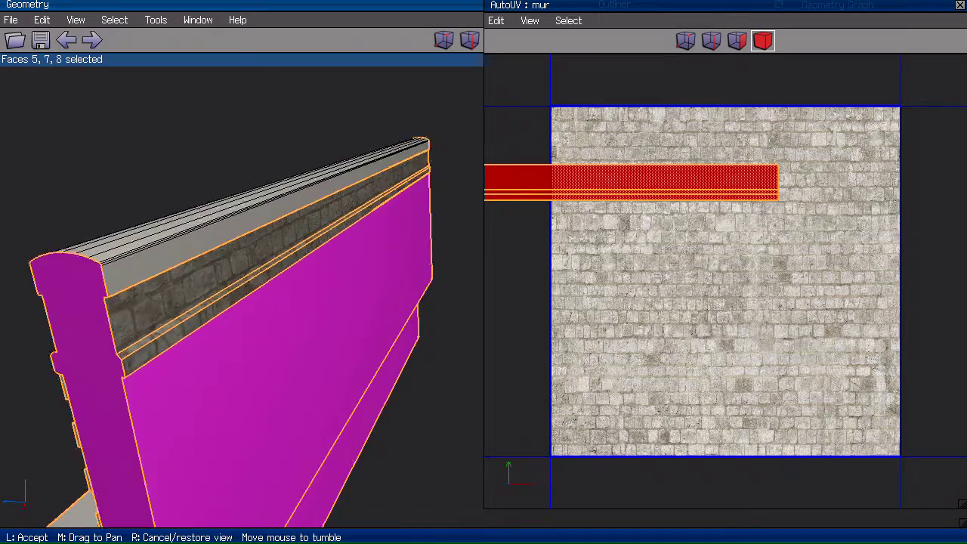
pyautogui.click(361, 257)
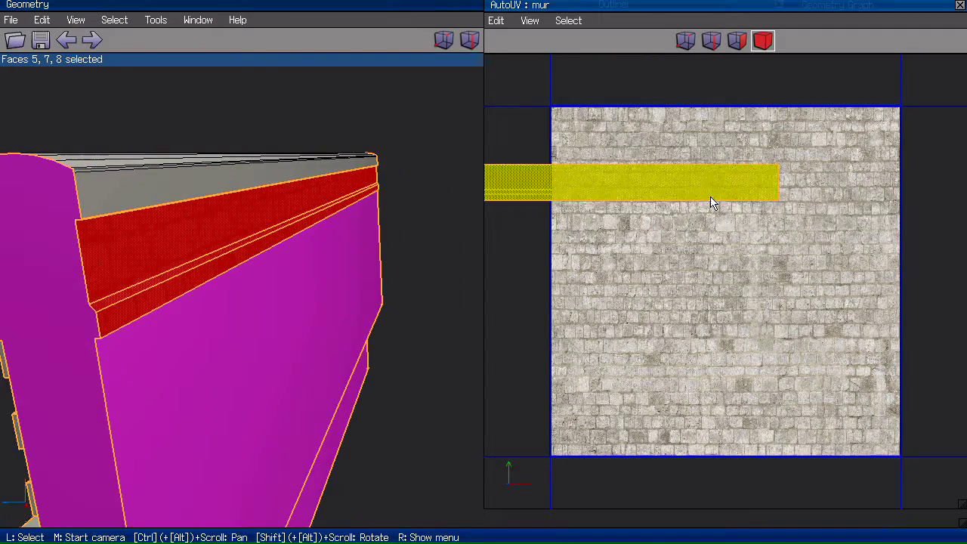
pyautogui.rightClick(823, 154)
pyautogui.click(823, 154)
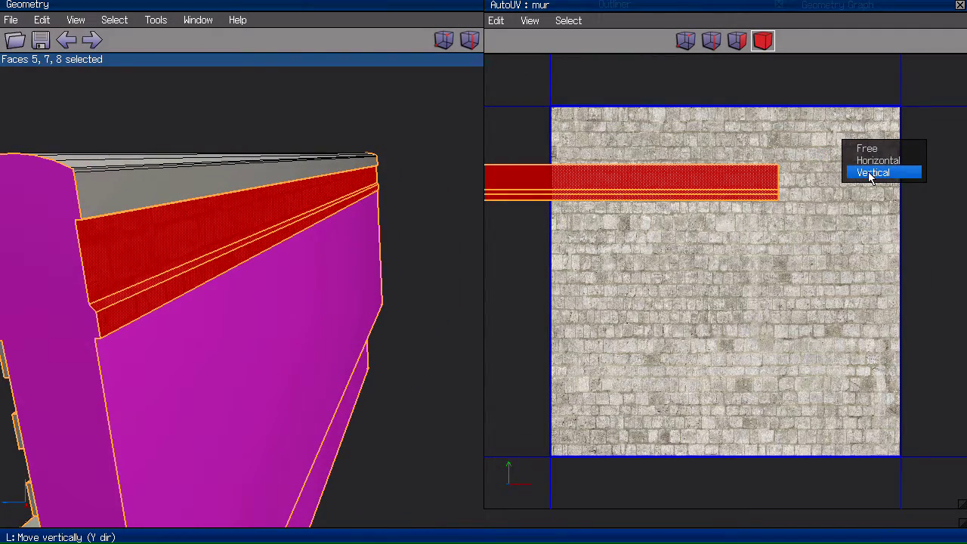
pyautogui.click(871, 173)
pyautogui.click(871, 178)
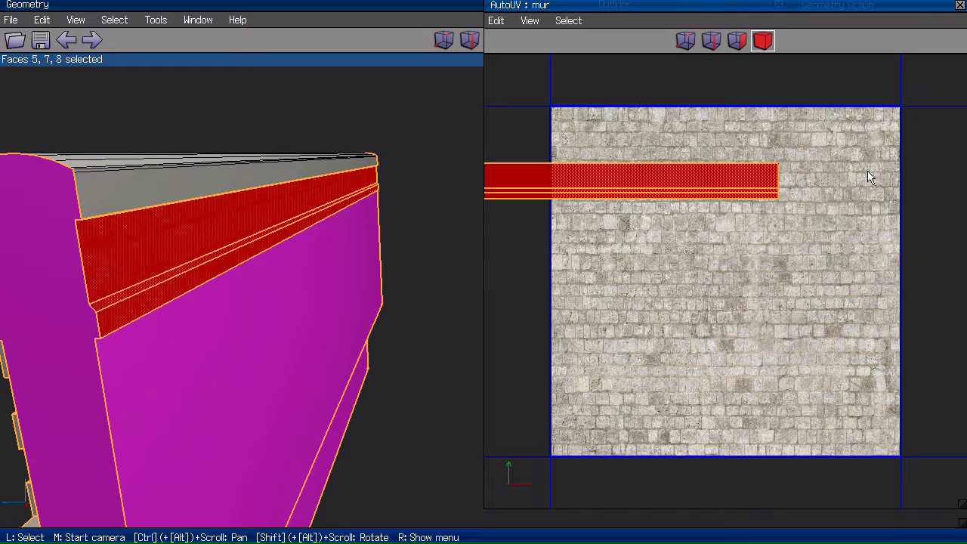
# Nudge the UV vertices of the rear faces vertically by a tiny amount and close the UV mapping
pyautogui.click(685, 40)
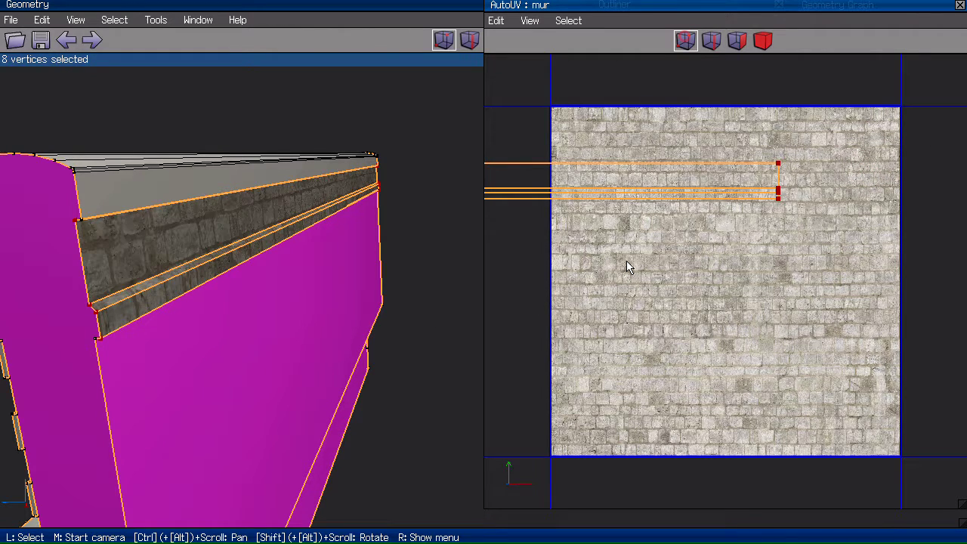
pyautogui.press('d')
pyautogui.rightClick(741, 308)
pyautogui.press('d')
pyautogui.rightClick(741, 309)
pyautogui.press('d')
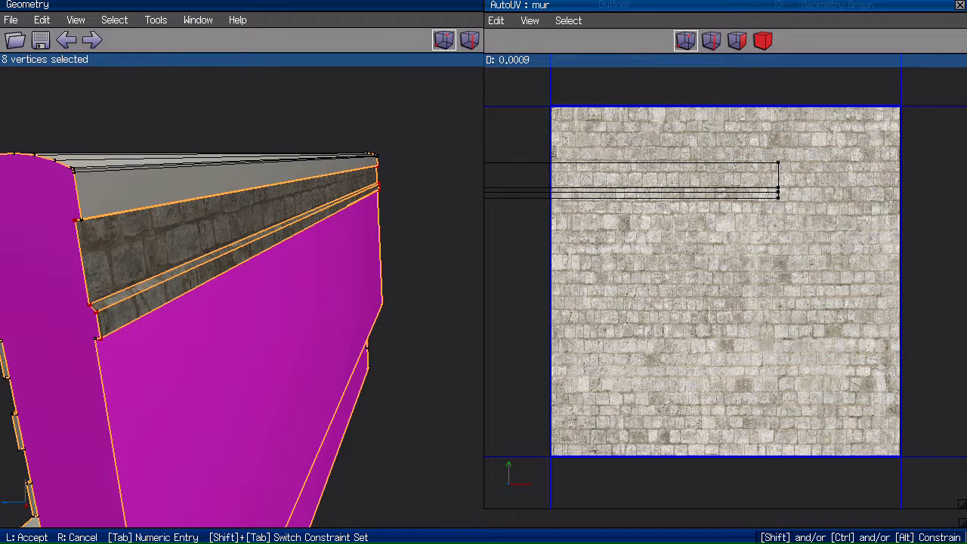
pyautogui.click(638, 303)
pyautogui.click(960, 5)
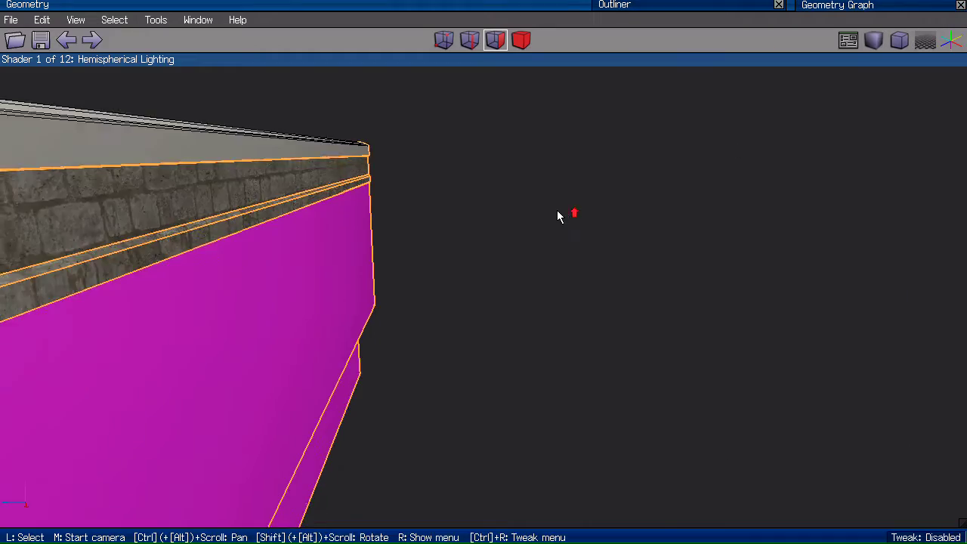
# Select the two long edges bounding the main face of the front moulding on the quay wall
pyautogui.press('m')
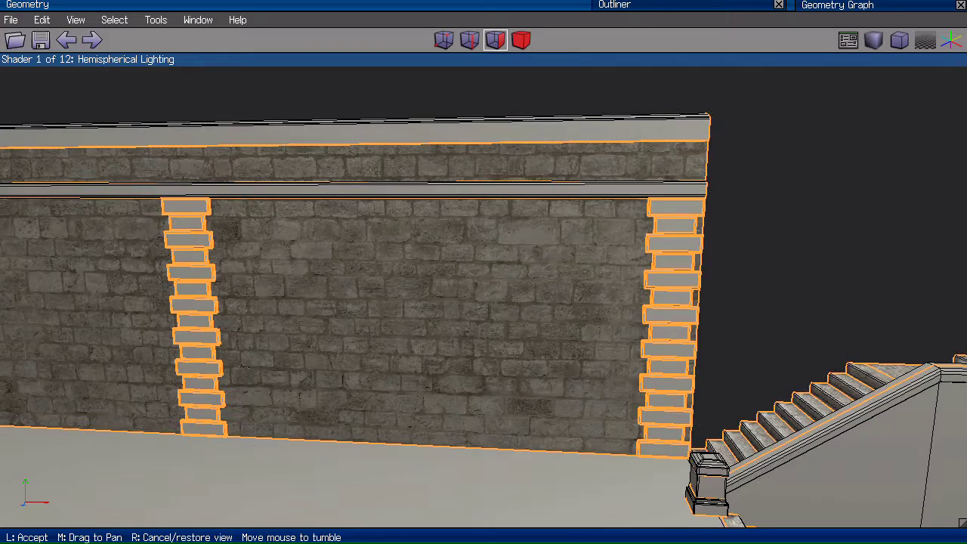
pyautogui.click(599, 221)
pyautogui.scroll(-3, 721, 216)
pyautogui.middleClick(684, 191)
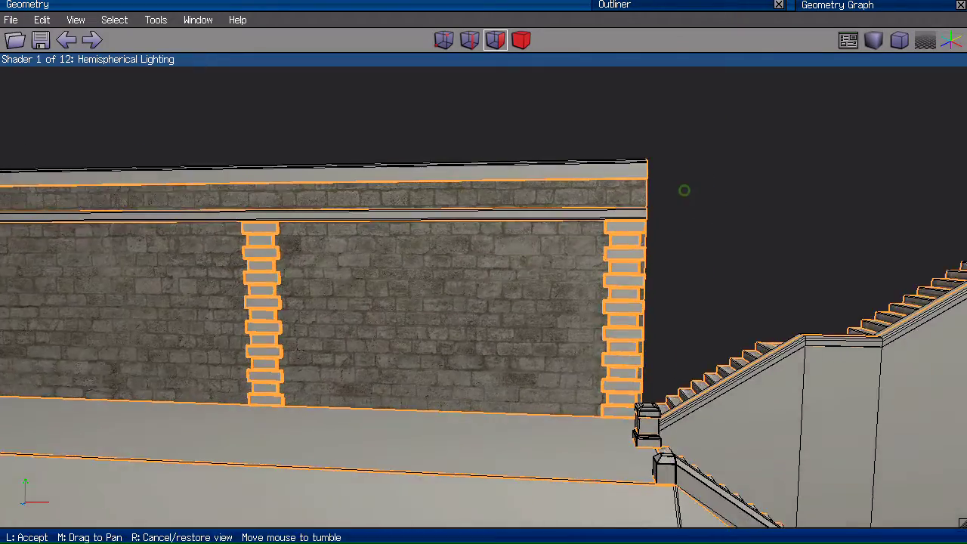
pyautogui.click(432, 150)
pyautogui.middleClick(276, 147)
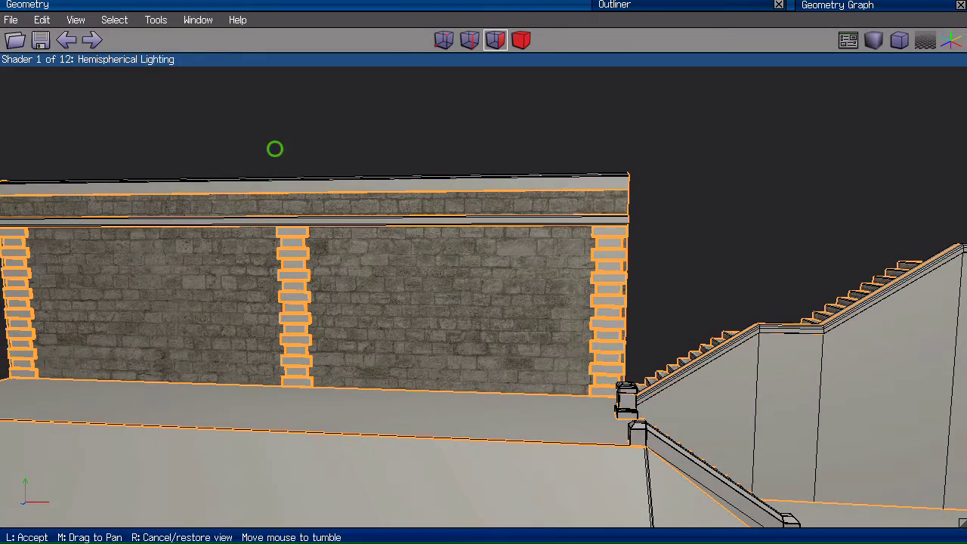
pyautogui.scroll(5, 483, 272)
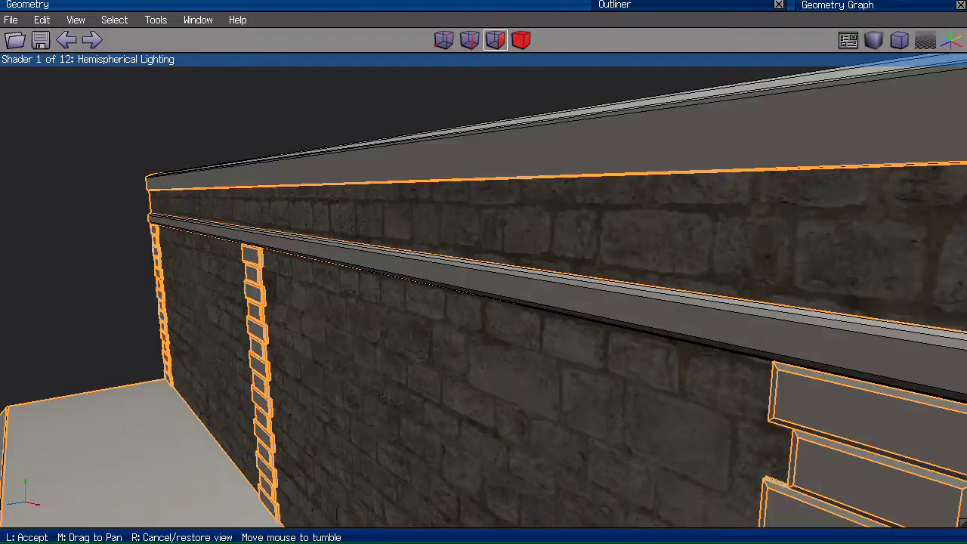
pyautogui.click(431, 226)
pyautogui.press('e')
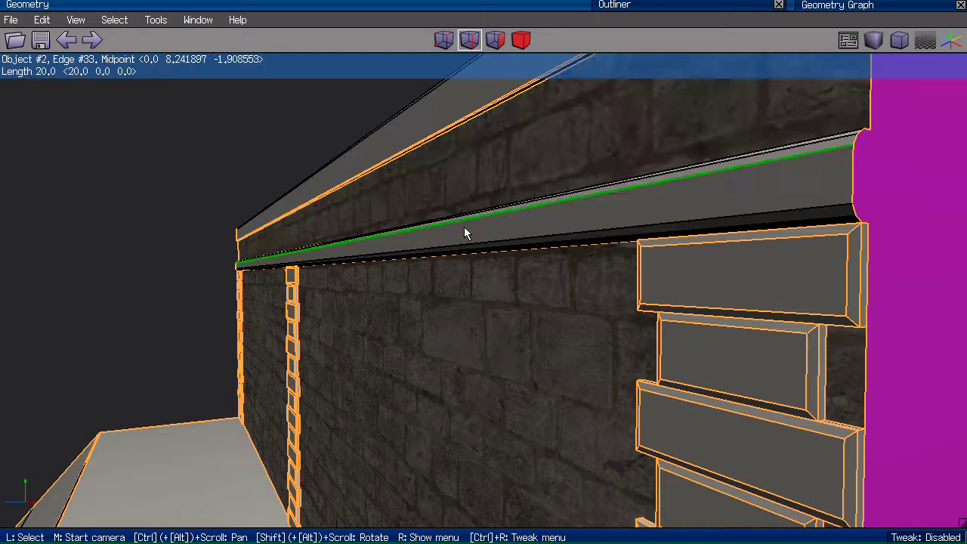
pyautogui.click(506, 218)
pyautogui.click(508, 238)
# Extend the edge selection to the moulding's adjacent edges and convert it to the faces of the whole moulding
pyautogui.scroll(-2, 348, 210)
pyautogui.middleClick(349, 213)
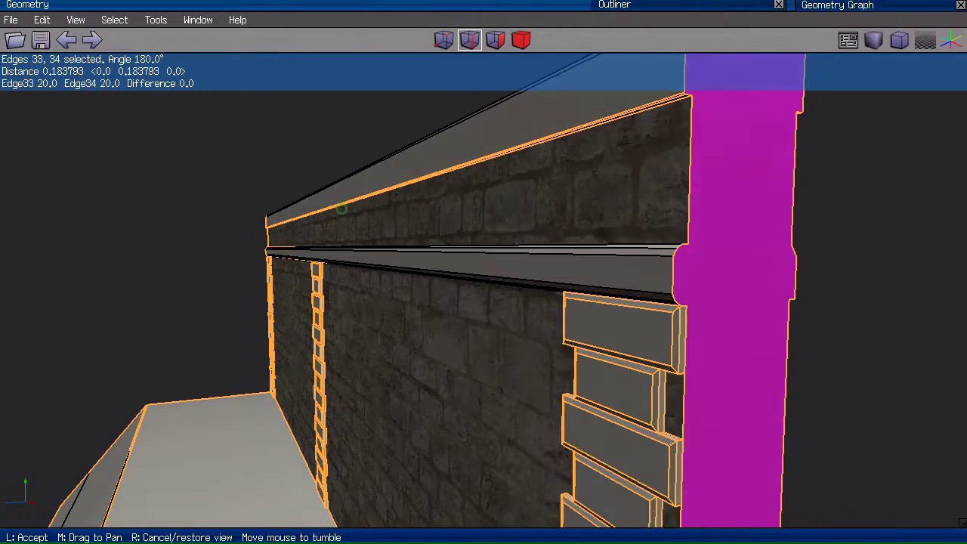
pyautogui.click(214, 197)
pyautogui.rightClick(186, 147)
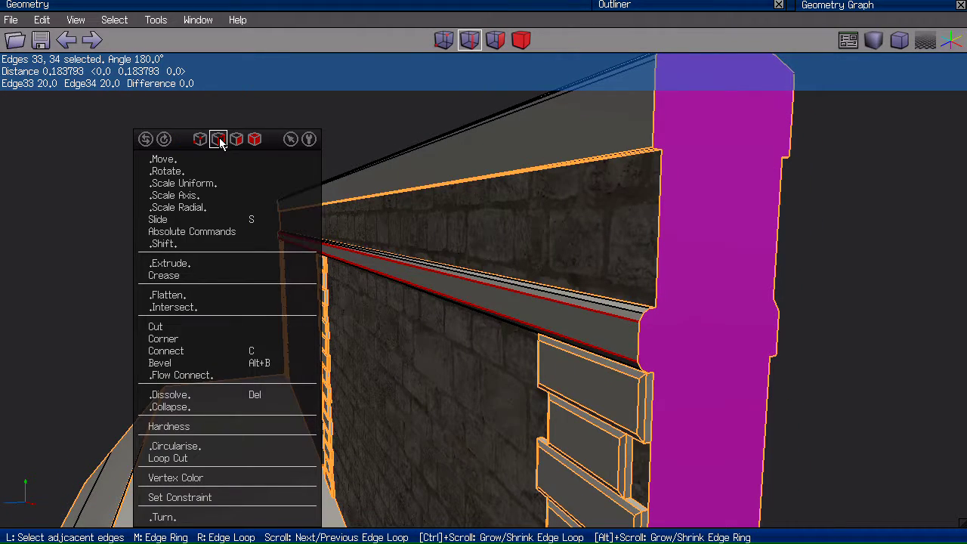
pyautogui.click(219, 141)
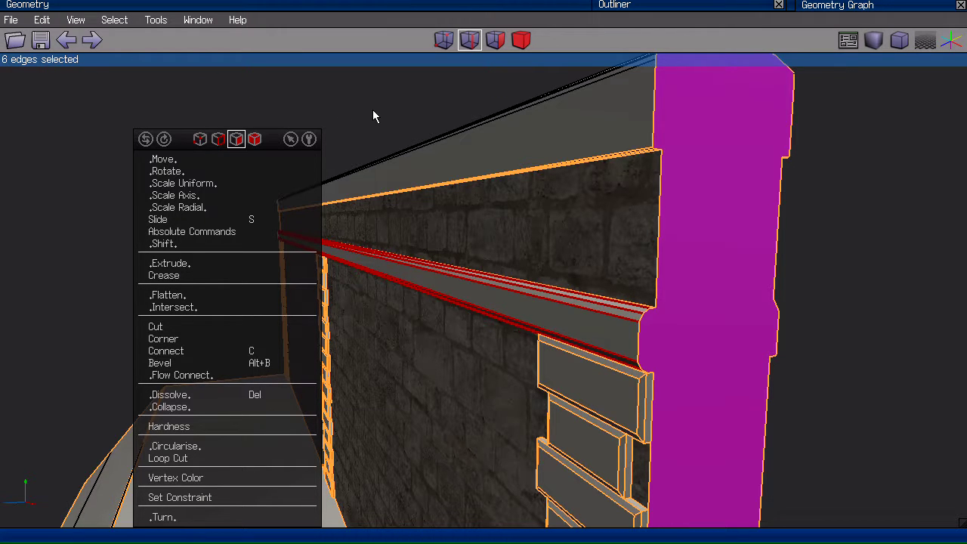
pyautogui.click(236, 141)
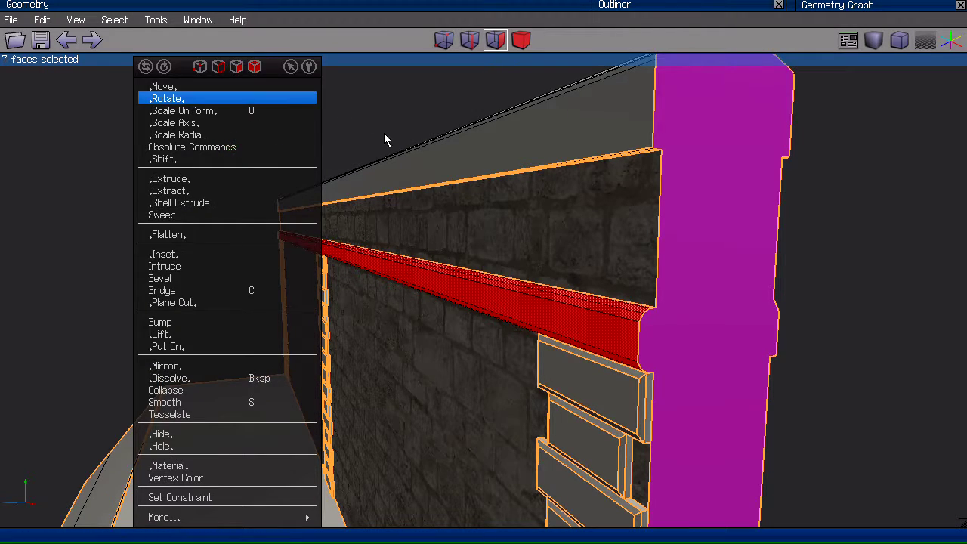
# Examine the selected moulding from the wall's end and from the front
pyautogui.middleClick(750, 260)
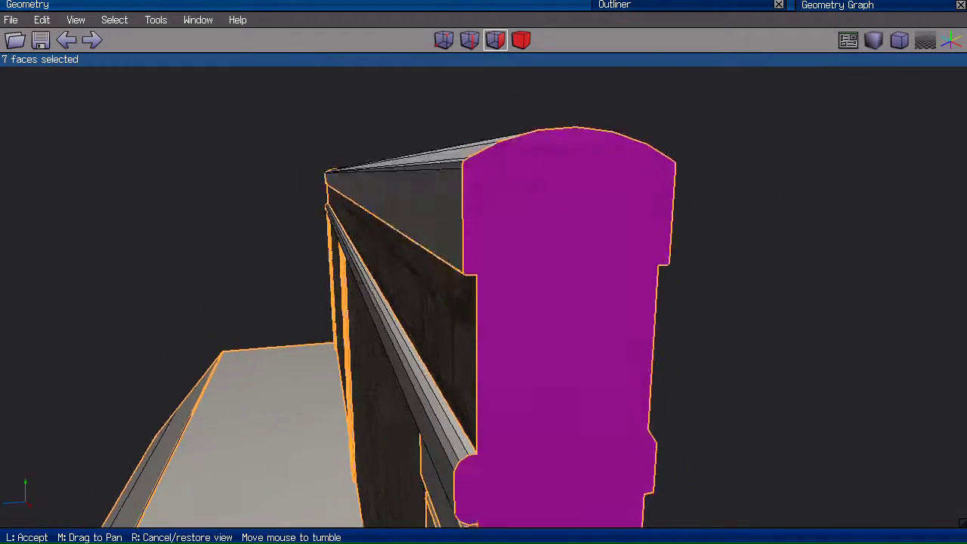
pyautogui.click(441, 320)
pyautogui.middleClick(461, 270)
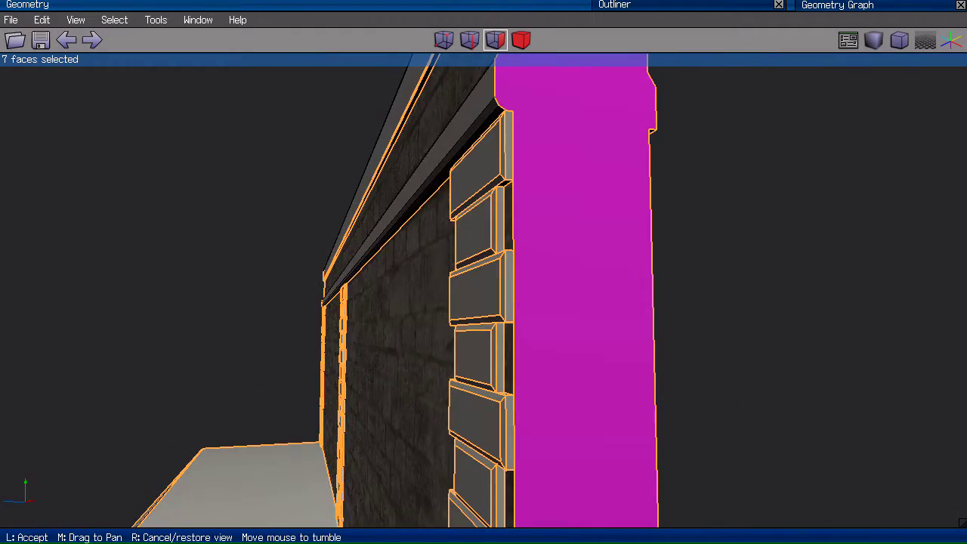
pyautogui.click(361, 267)
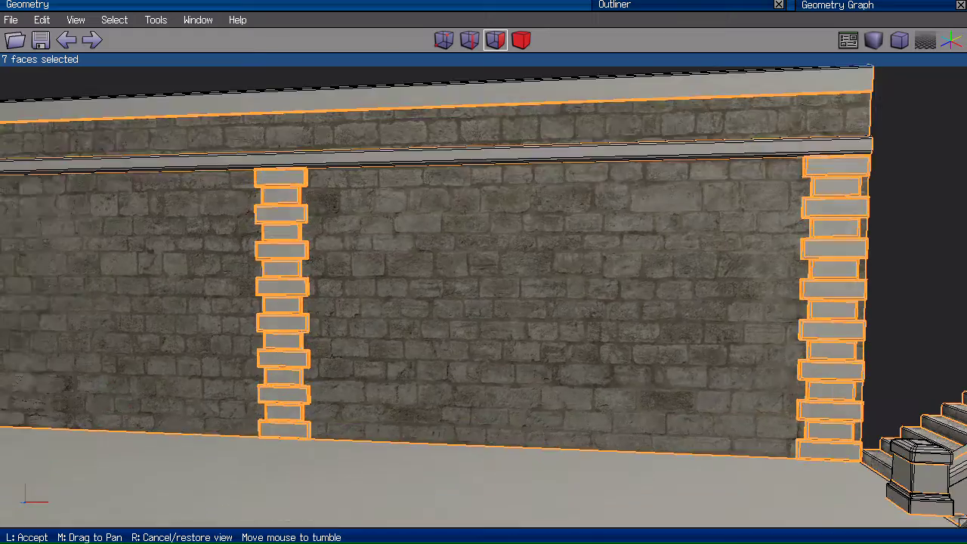
pyautogui.click(594, 262)
pyautogui.scroll(-2, 918, 205)
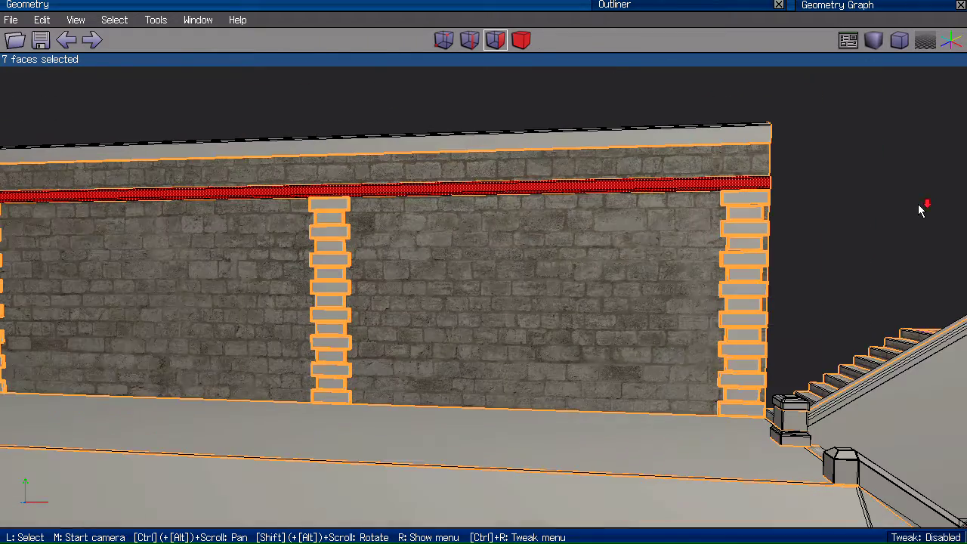
pyautogui.scroll(-3, 865, 201)
pyautogui.scroll(2, 817, 115)
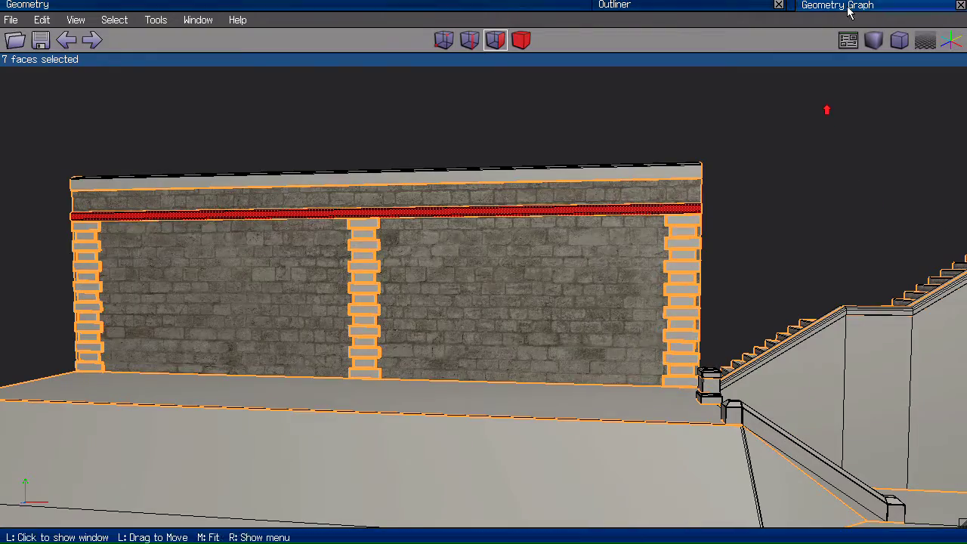
# Add one wide block face on each of the three stone pillars to the selection and hide all objects outside the Muraille folder
pyautogui.click(362, 244)
pyautogui.click(84, 247)
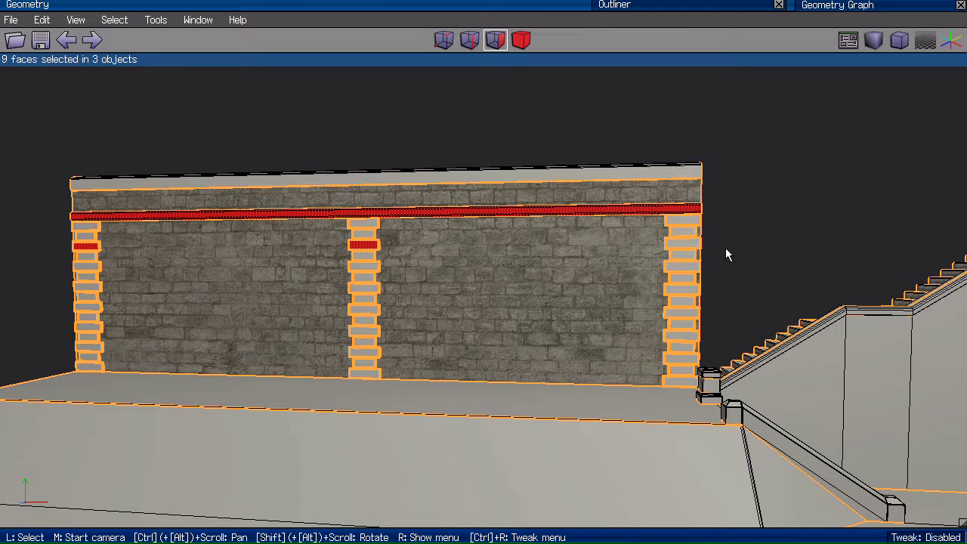
pyautogui.click(685, 244)
pyautogui.moveTo(925, 39)
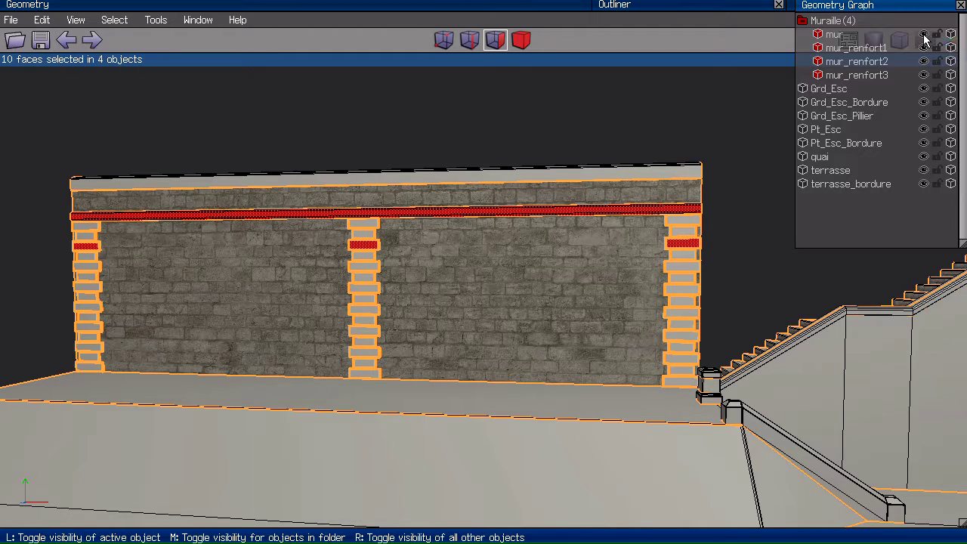
pyautogui.middleClick(924, 89)
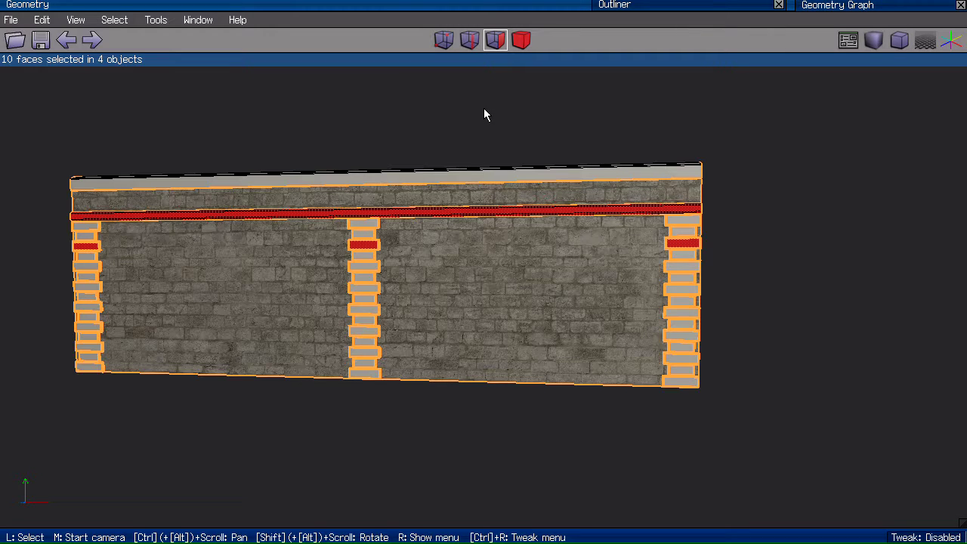
# Extend the selection to all similar front faces of the wide and narrow blocks on the three pillars
pyautogui.click(363, 236)
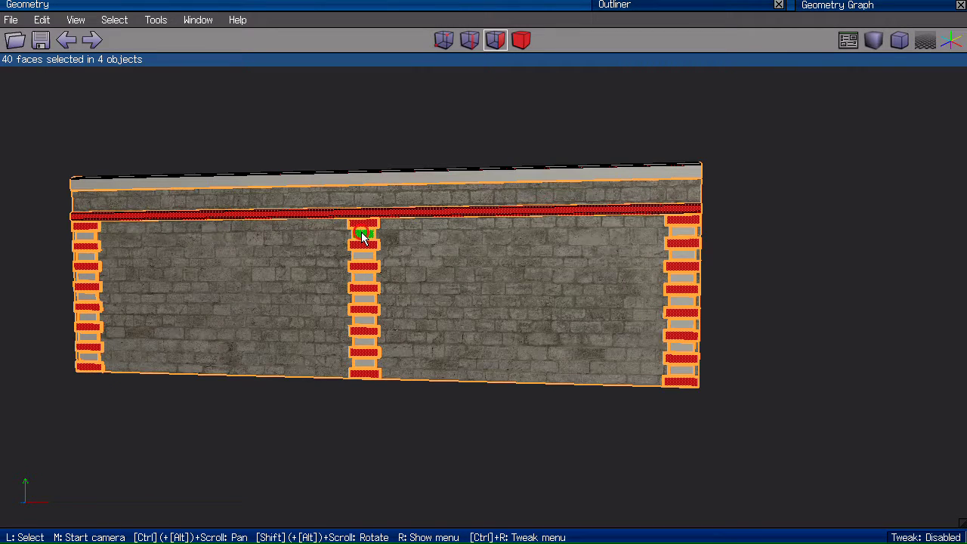
pyautogui.click(361, 231)
pyautogui.click(361, 232)
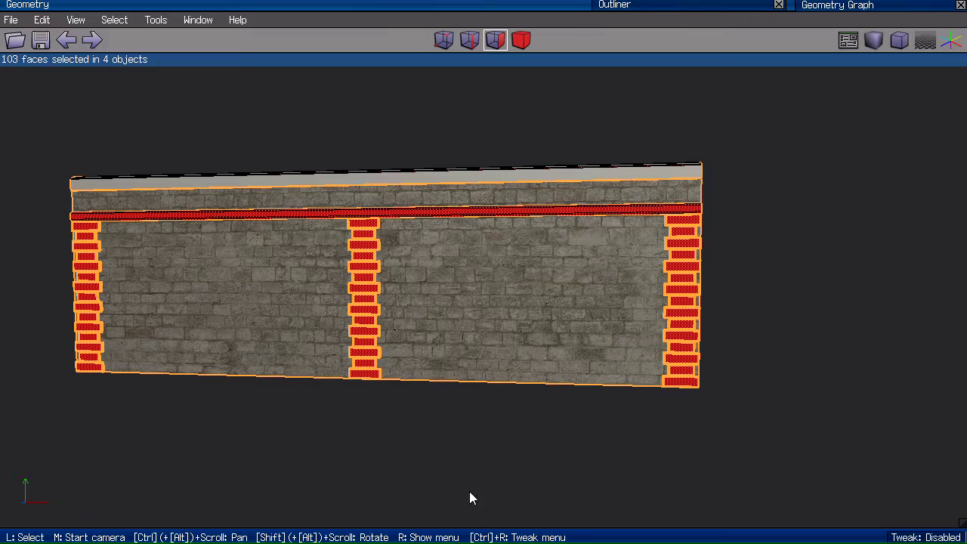
# Add the beveled faces of the wide and narrow pillar blocks and extend the selection to all similar faces
pyautogui.moveTo(479, 456); pyautogui.dragTo(265, 212, button='middle')
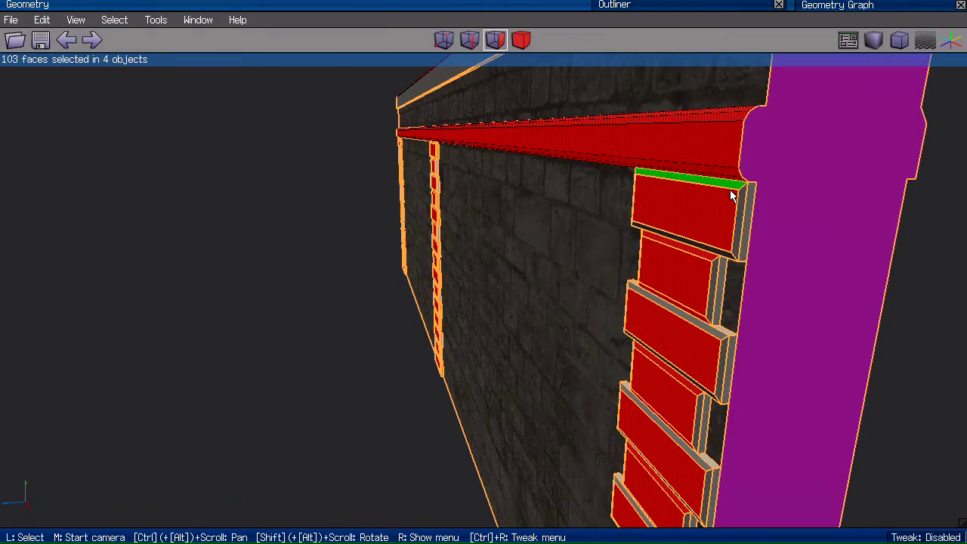
pyautogui.click(727, 185)
pyautogui.click(739, 227)
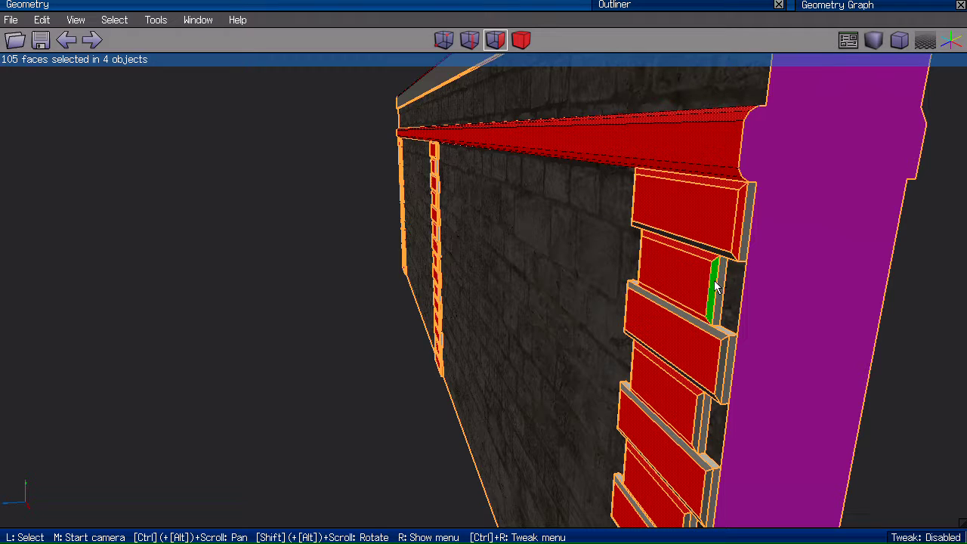
pyautogui.click(714, 287)
pyautogui.press('i')
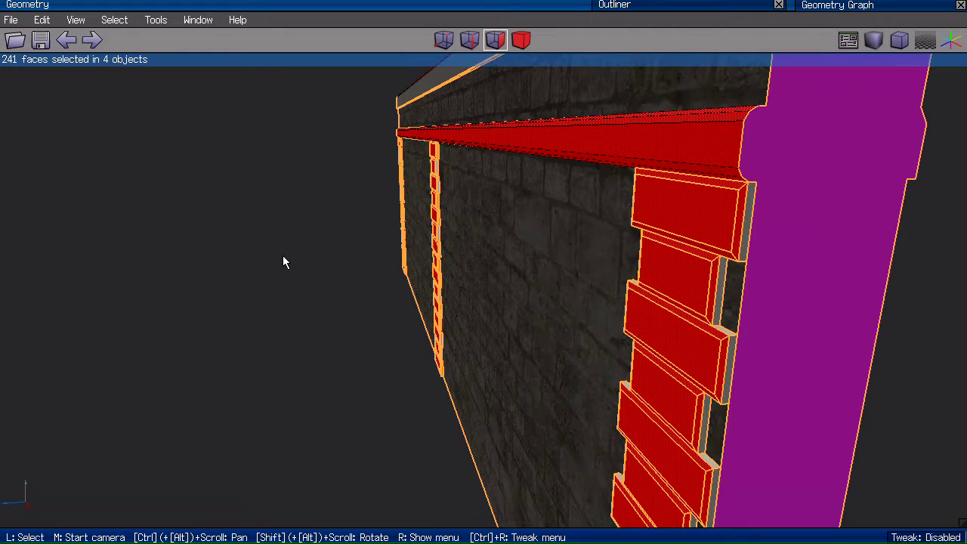
# Add the outer side faces of a wide and a narrow block and extend the selection to all similar faces
pyautogui.click(750, 197)
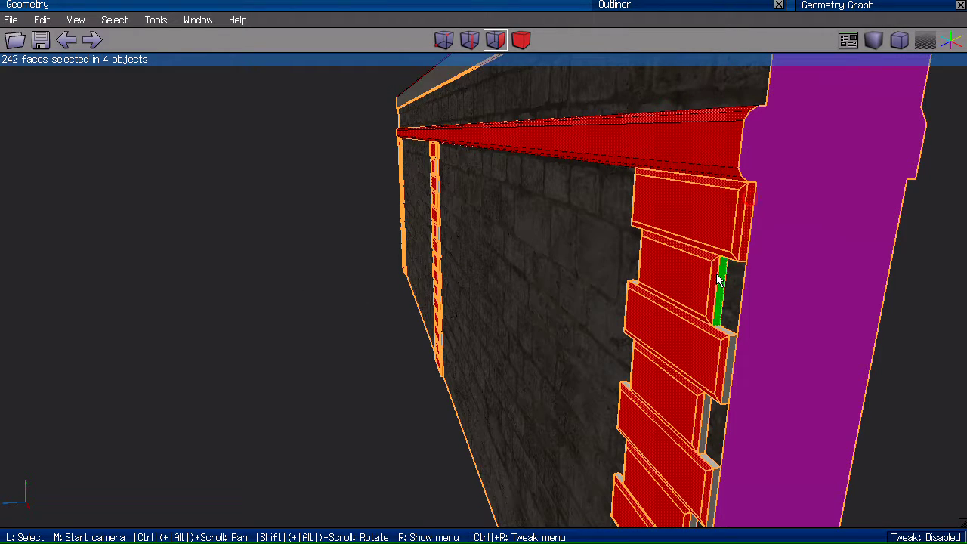
pyautogui.click(722, 304)
pyautogui.press('i')
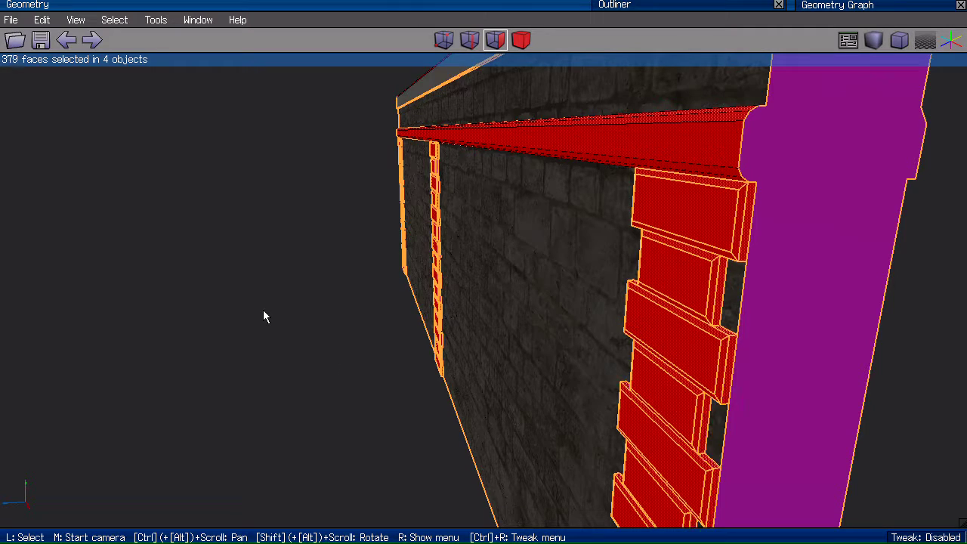
# Remove the unwanted faces along the wall's top coping from the selection
pyautogui.scroll(-8, 288, 223)
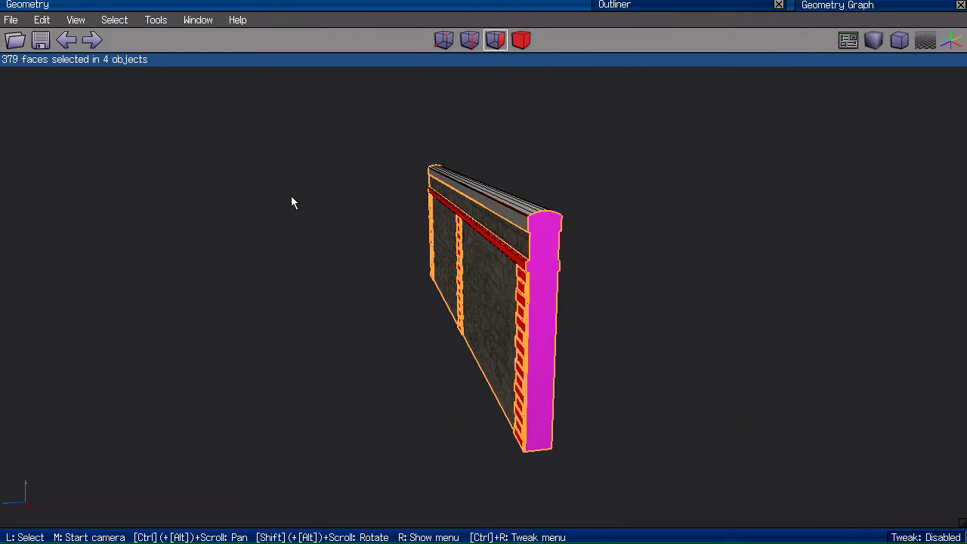
pyautogui.middleClick(291, 196)
pyautogui.click(608, 161)
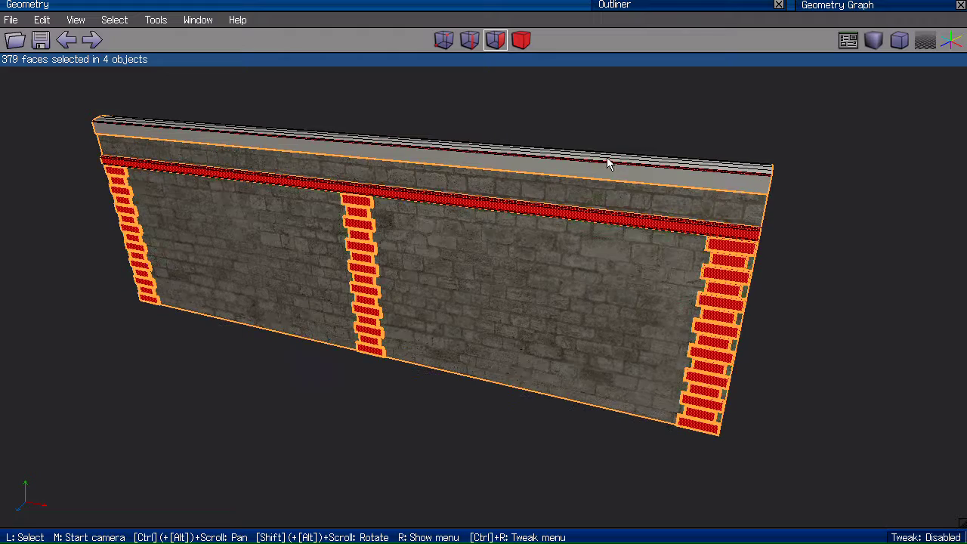
pyautogui.keyDown('ctrl'); pyautogui.moveTo(600, 108); pyautogui.dragTo(695, 194); pyautogui.keyUp('ctrl')
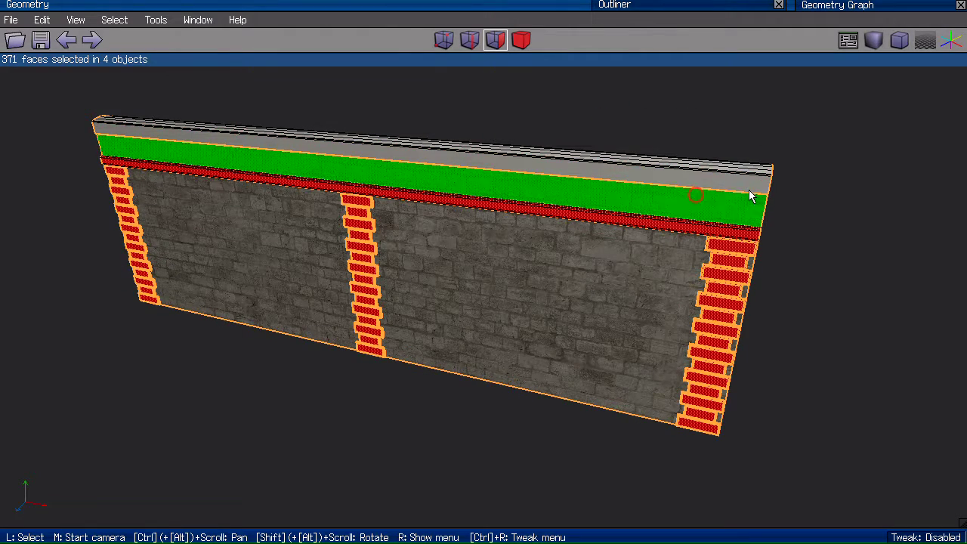
# Check the back and end of the wall for stray selected faces and align the view along the Z axis
pyautogui.middleClick(756, 195)
pyautogui.click(893, 201)
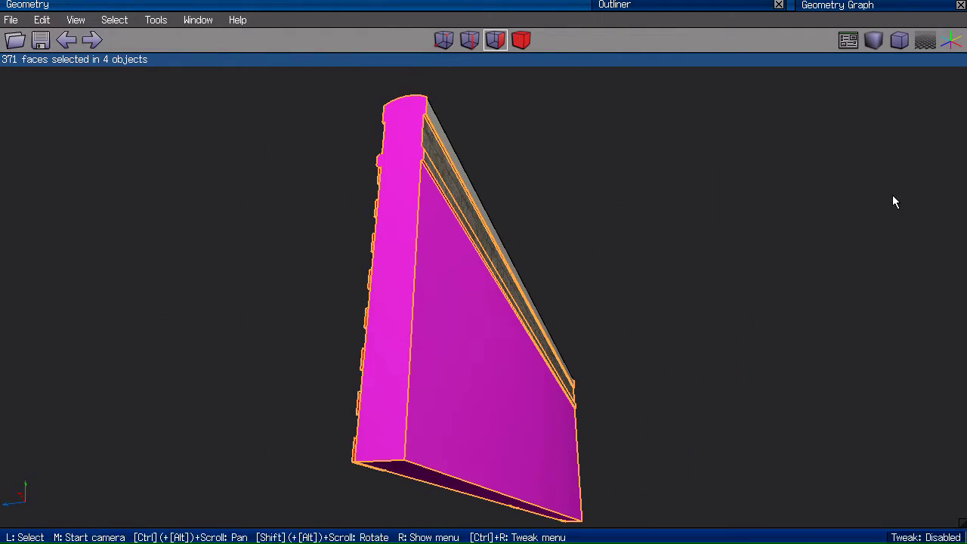
pyautogui.middleClick(826, 255)
pyautogui.click(898, 260)
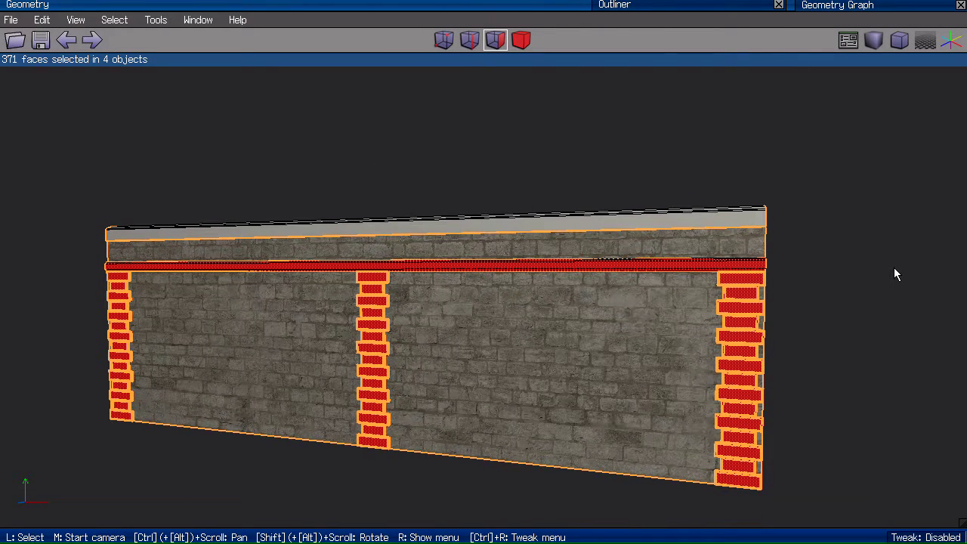
pyautogui.press('z')
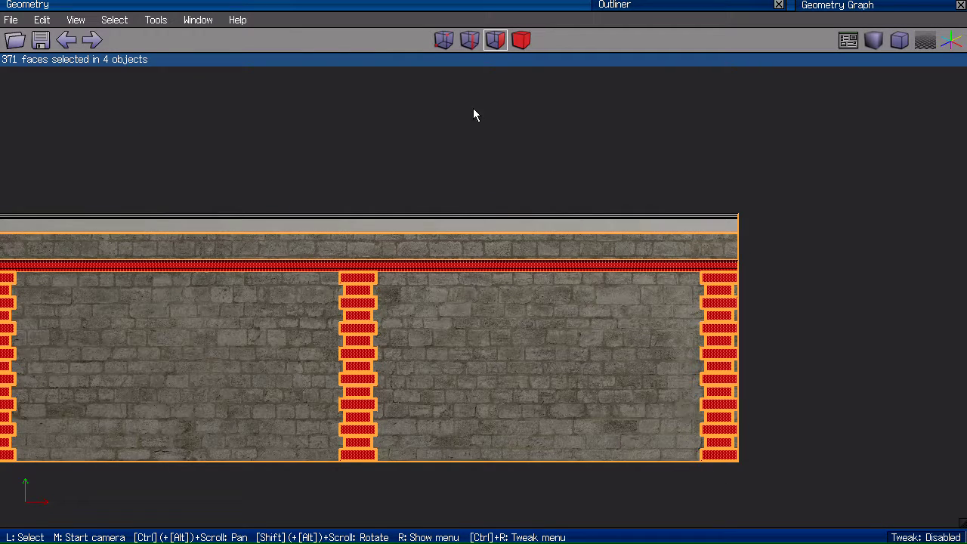
# Import the image PierresRenfort3.tif from the Textures Bords2Seine folder
pyautogui.click(10, 19)
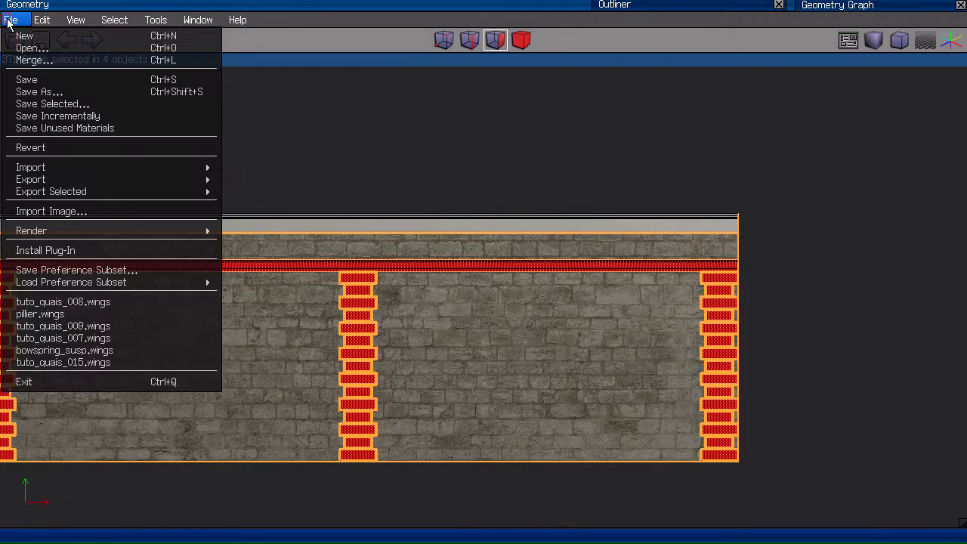
pyautogui.moveTo(36, 235)
pyautogui.click(43, 210)
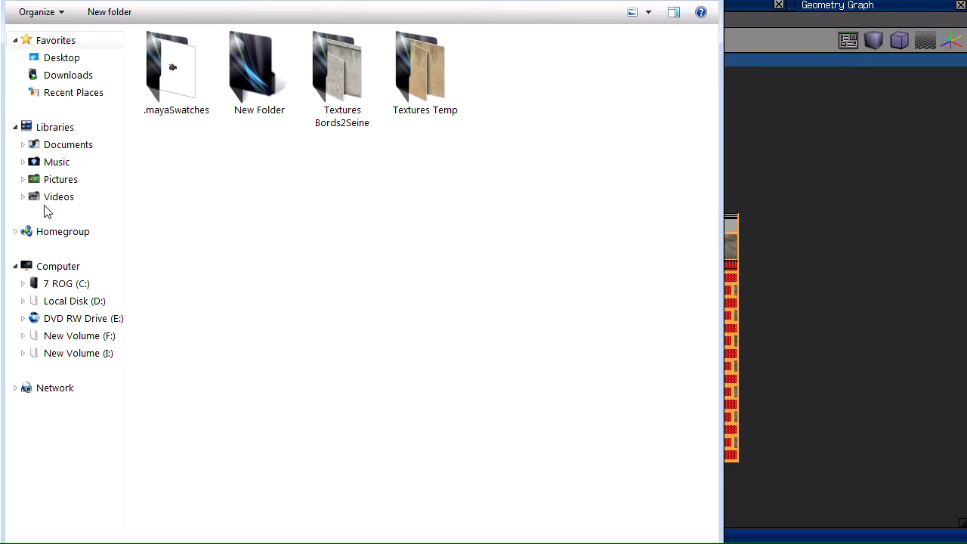
pyautogui.doubleClick(335, 132)
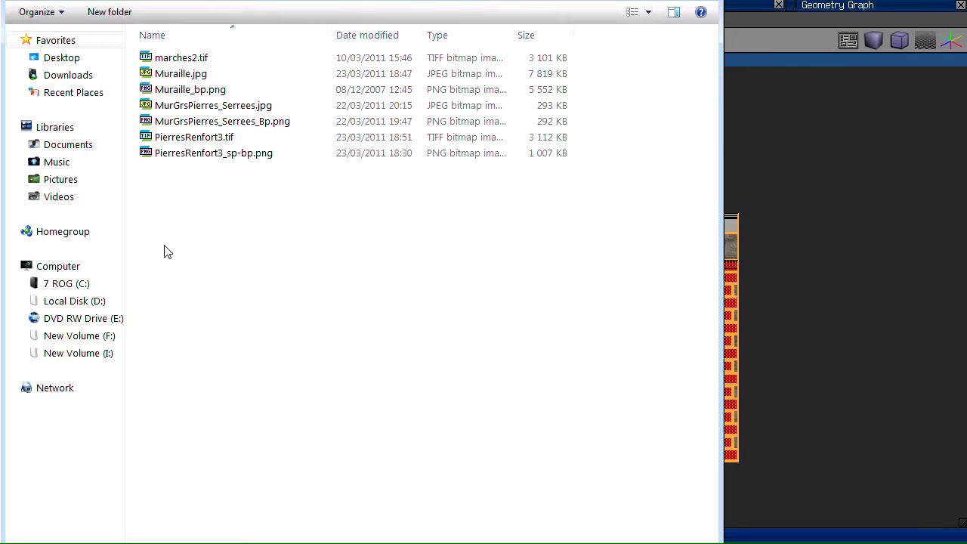
pyautogui.click(190, 138)
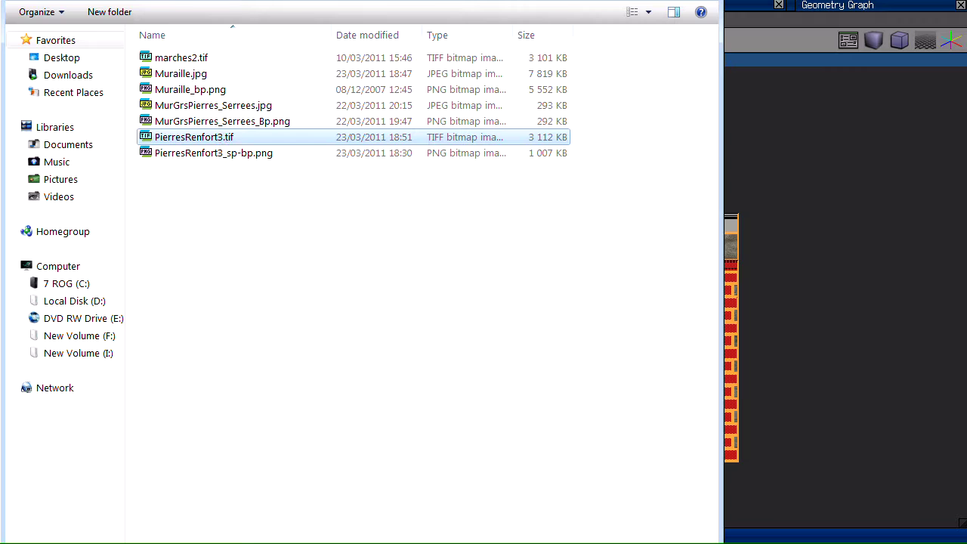
pyautogui.press('Return')
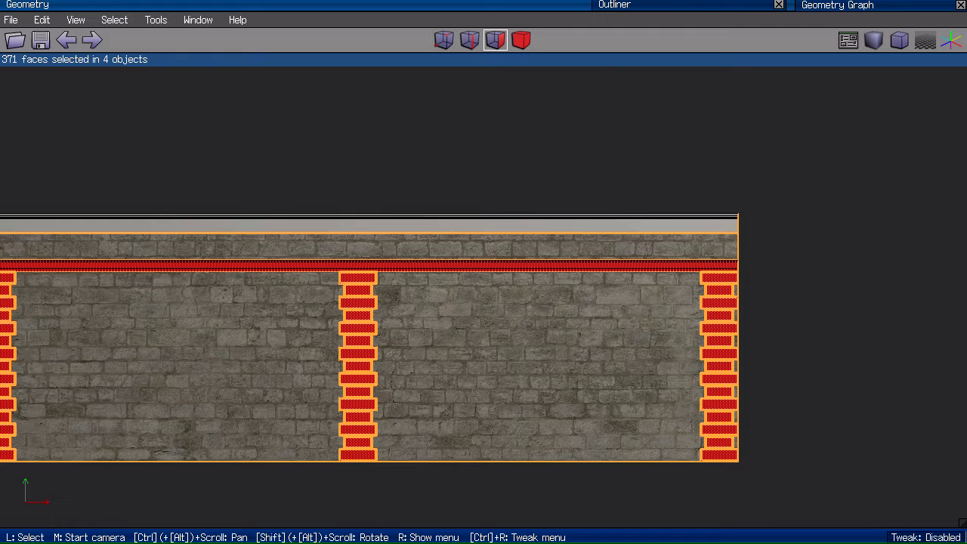
# Show the PierresRenfort3 image at full size to examine its stone band and stains, and close its view
pyautogui.click(731, 9)
pyautogui.click(663, 157)
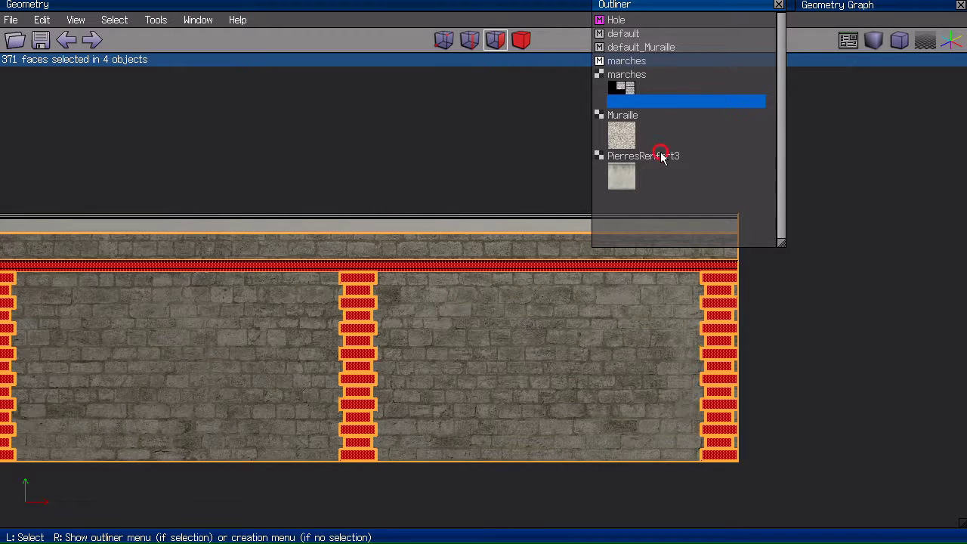
pyautogui.rightClick(663, 161)
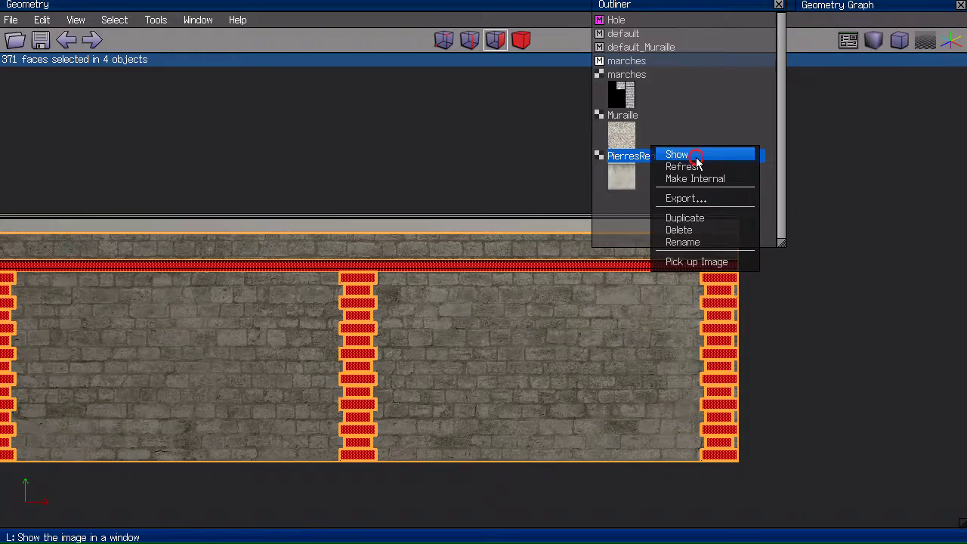
pyautogui.click(696, 159)
pyautogui.scroll(-5, 444, 195)
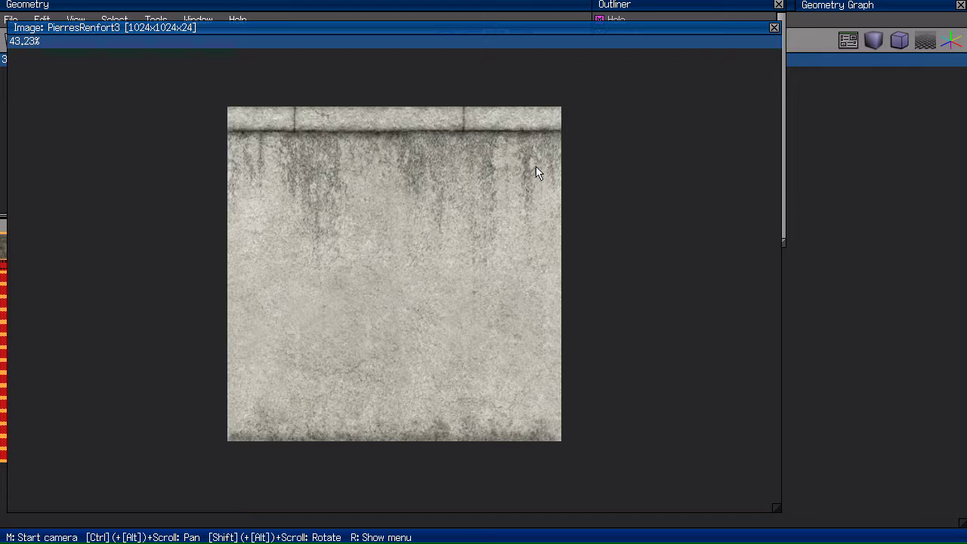
pyautogui.click(773, 27)
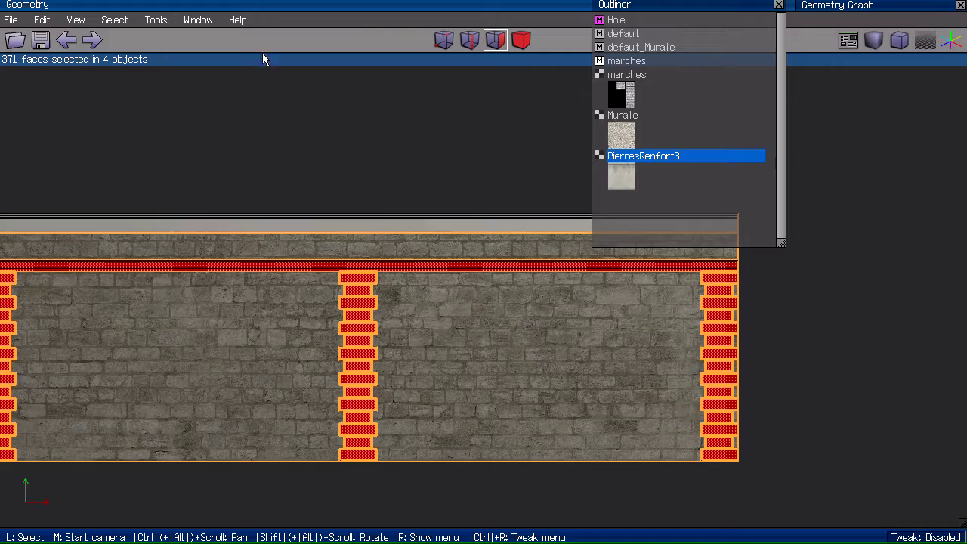
pyautogui.click(671, 5)
# Enter snap mode on the selected moulding and pillar block faces with PierresRenfort3 as the snap image
pyautogui.scroll(3, 552, 151)
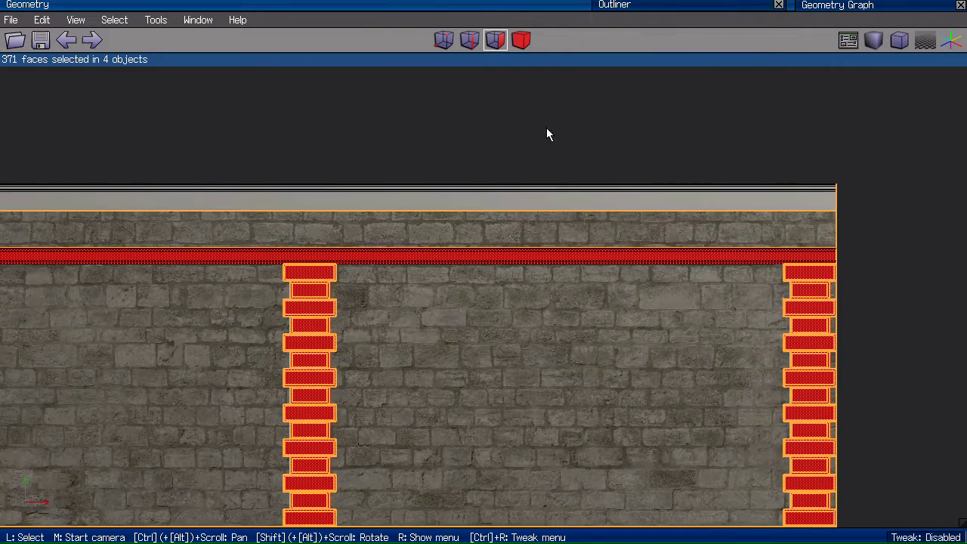
pyautogui.press('m')
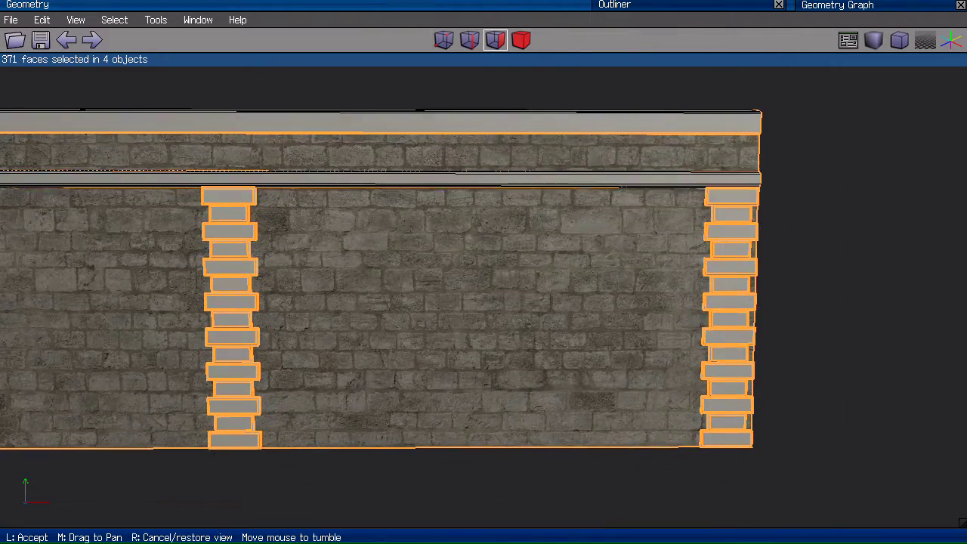
pyautogui.scroll(2, 484, 291)
pyautogui.scroll(3, 483, 290)
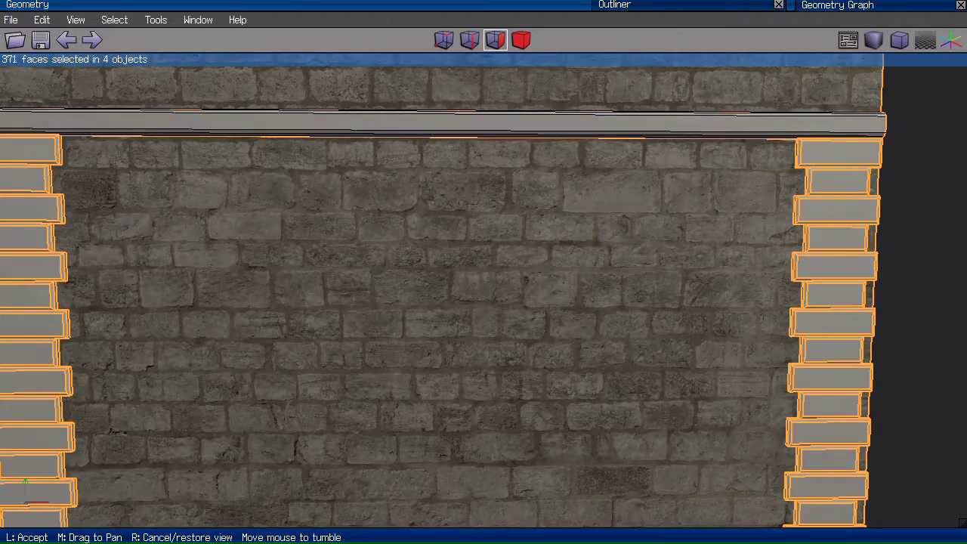
pyautogui.click(539, 126)
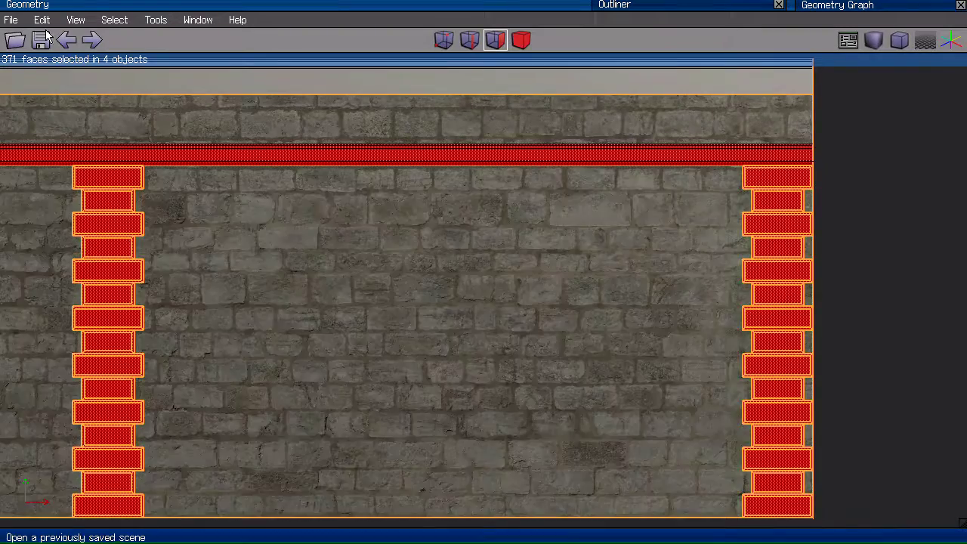
pyautogui.click(167, 20)
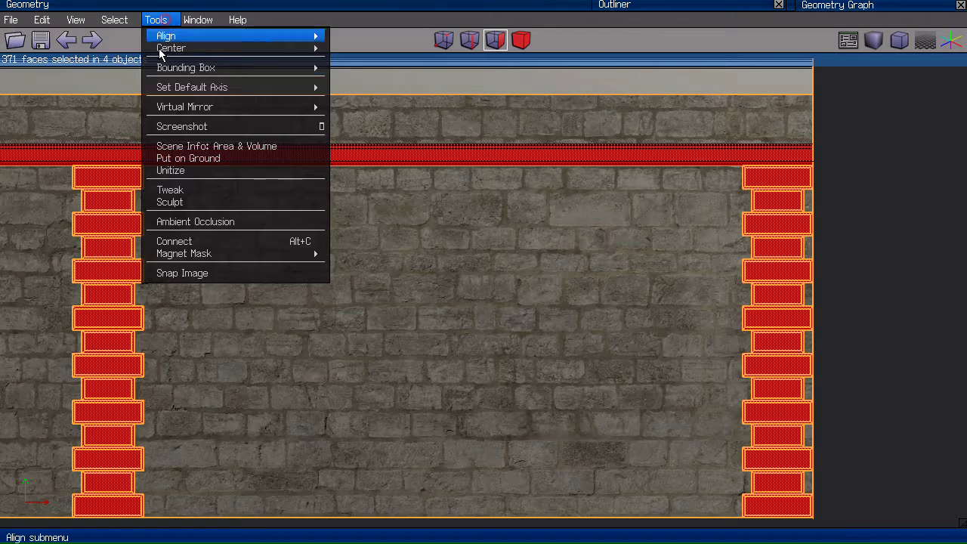
pyautogui.click(205, 273)
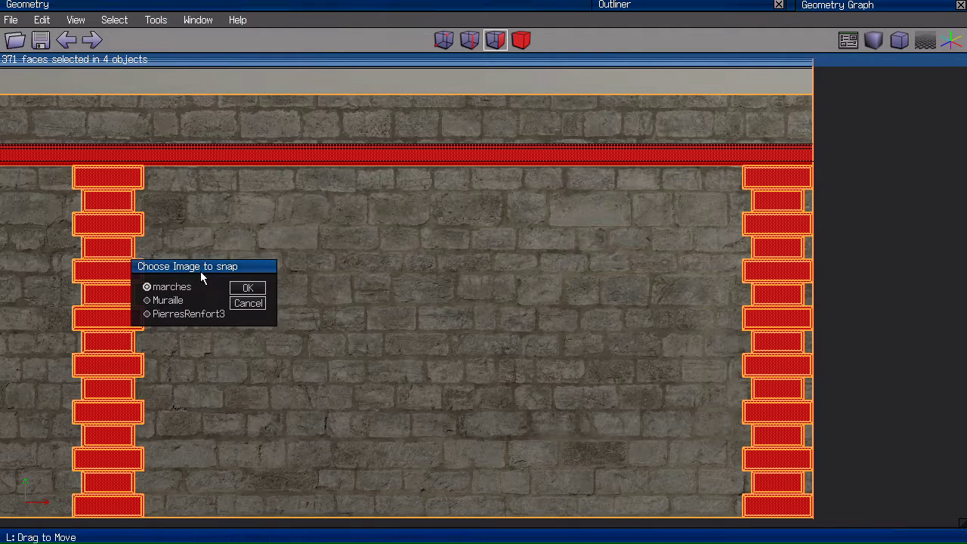
pyautogui.click(148, 316)
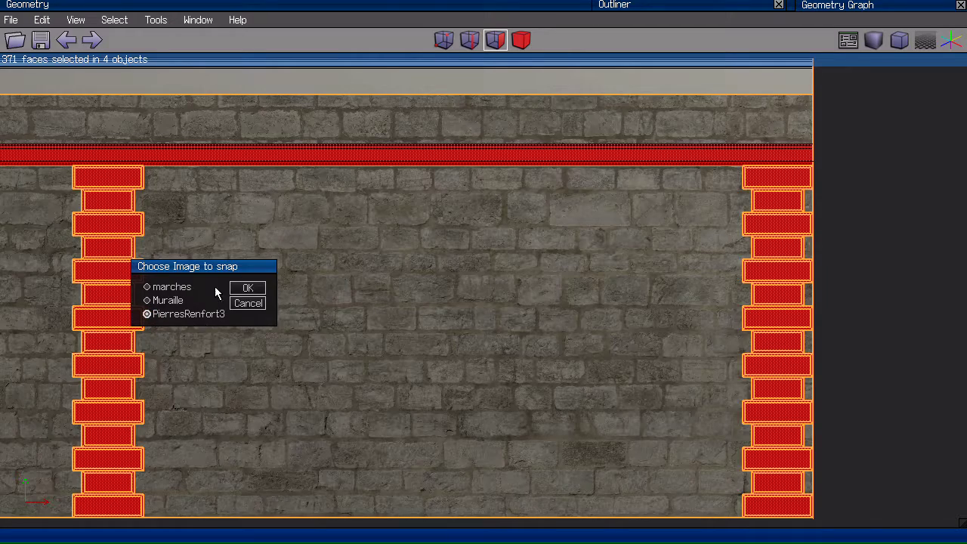
pyautogui.click(247, 289)
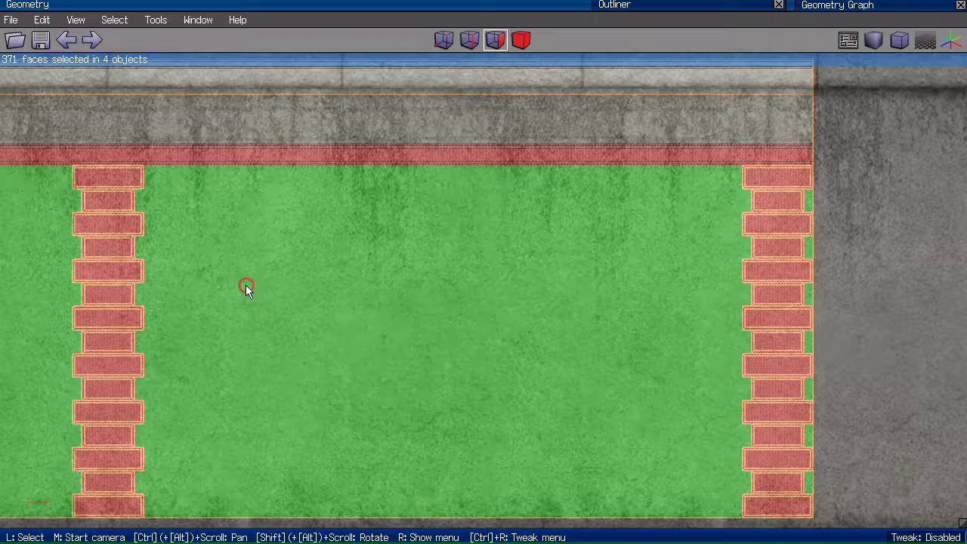
# Scale the snap image uniformly to bring its horizontal stone band just above the wall's front moulding
pyautogui.rightClick(852, 154)
pyautogui.click(858, 107)
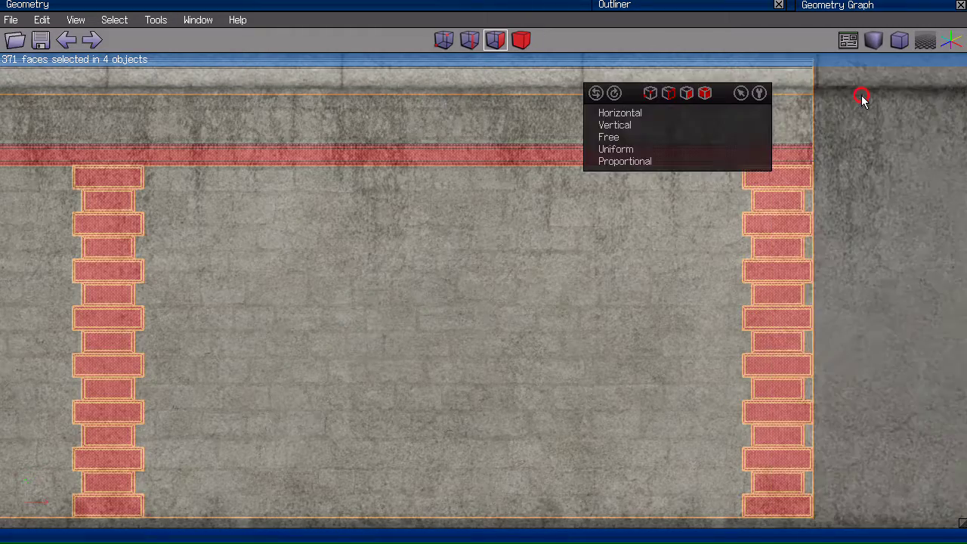
pyautogui.click(618, 150)
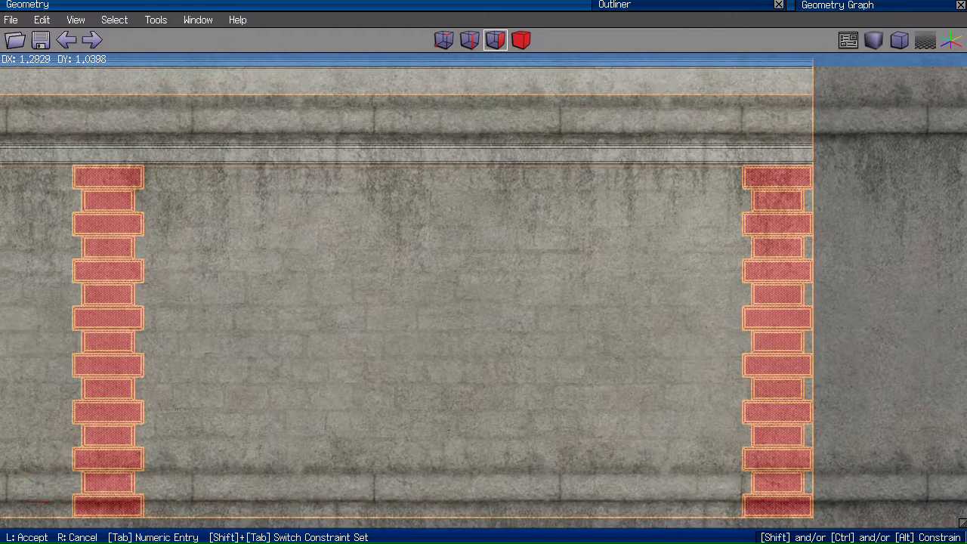
pyautogui.click(899, 132)
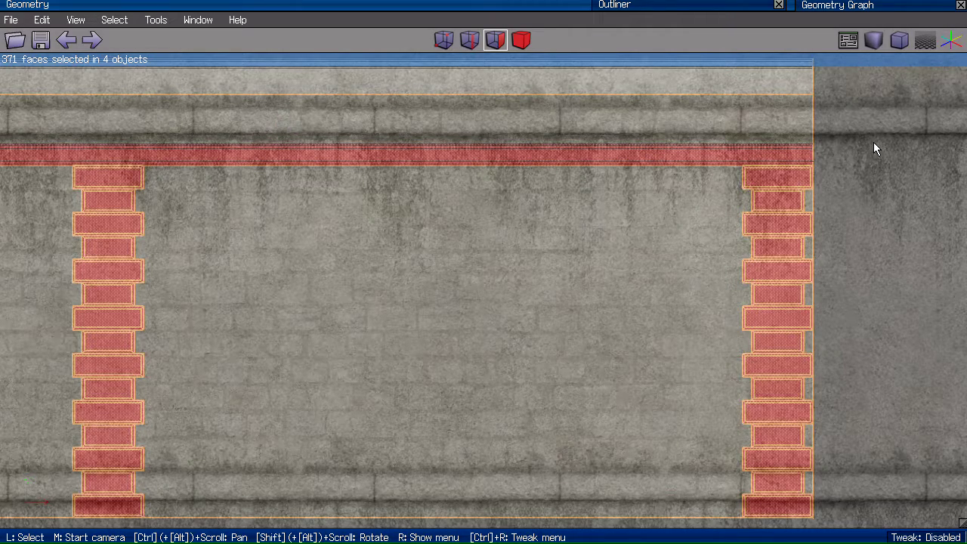
pyautogui.rightClick(848, 171)
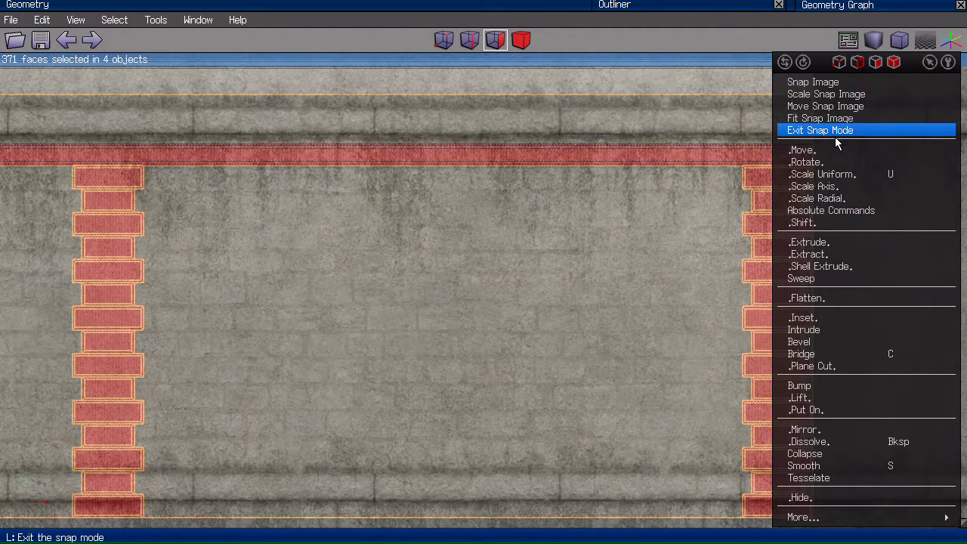
pyautogui.click(803, 149)
pyautogui.click(647, 208)
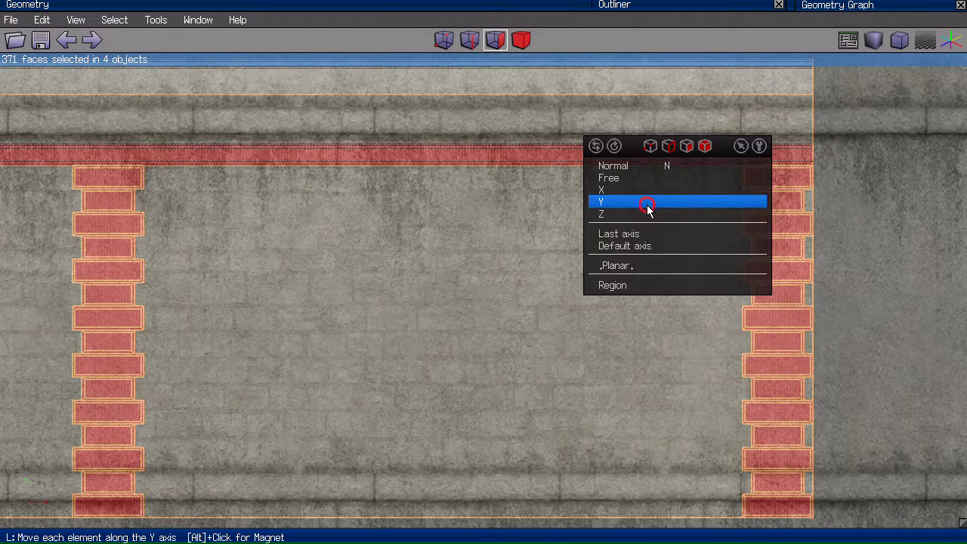
pyautogui.rightClick(906, 147)
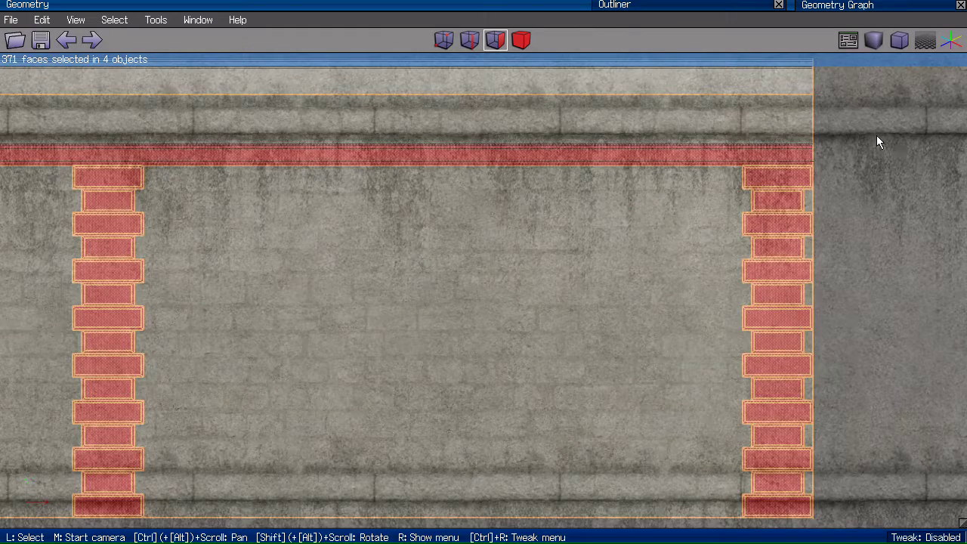
# Move the snap image vertically so its horizontal stone band lies over the front moulding
pyautogui.rightClick(877, 142)
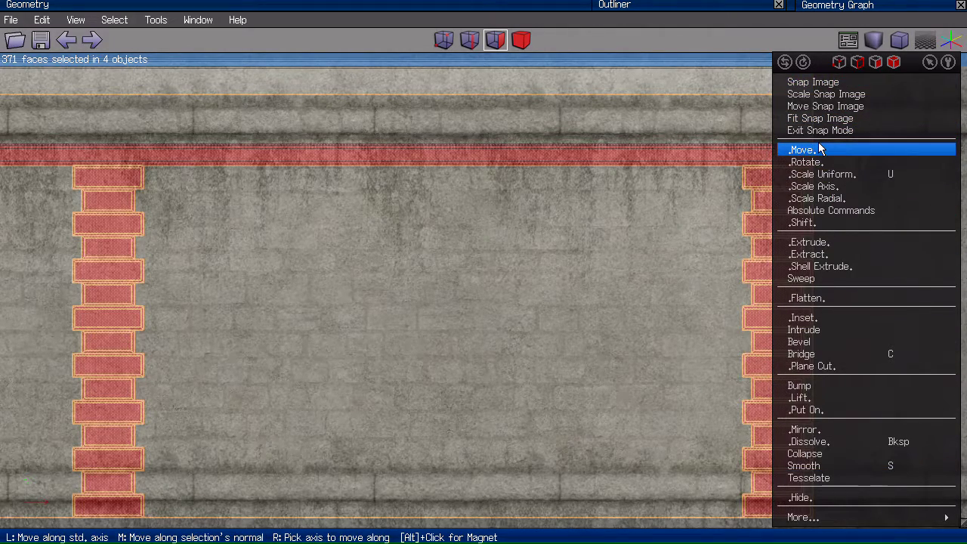
pyautogui.click(841, 110)
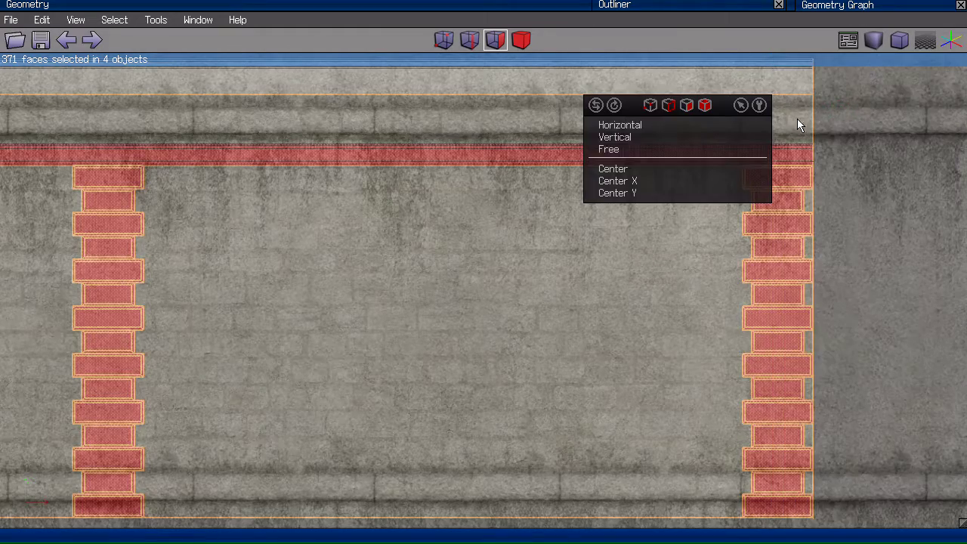
pyautogui.click(637, 136)
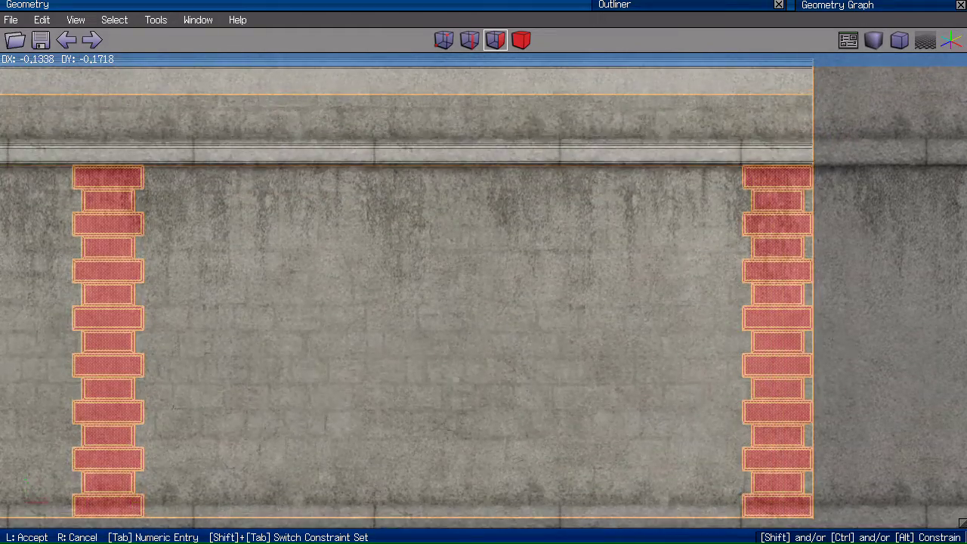
pyautogui.click(869, 121)
# Fine-tune the snap image's vertical scale and vertical position so its stone band fits the height of the front moulding
pyautogui.rightClick(869, 120)
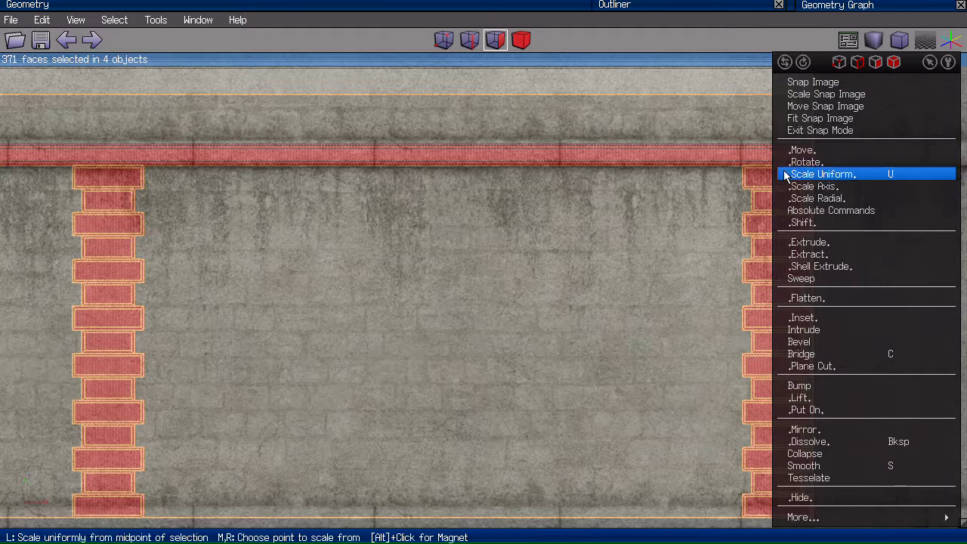
pyautogui.click(822, 94)
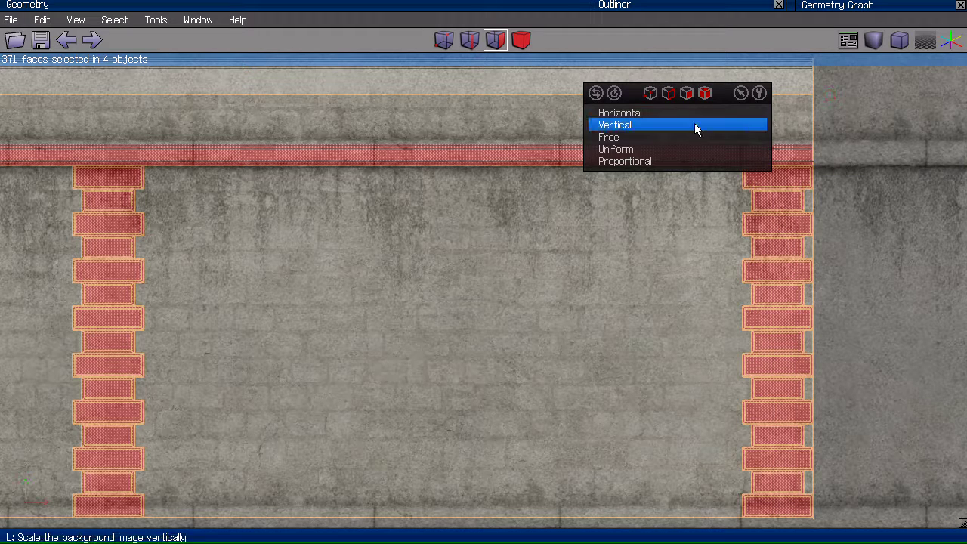
pyautogui.click(653, 123)
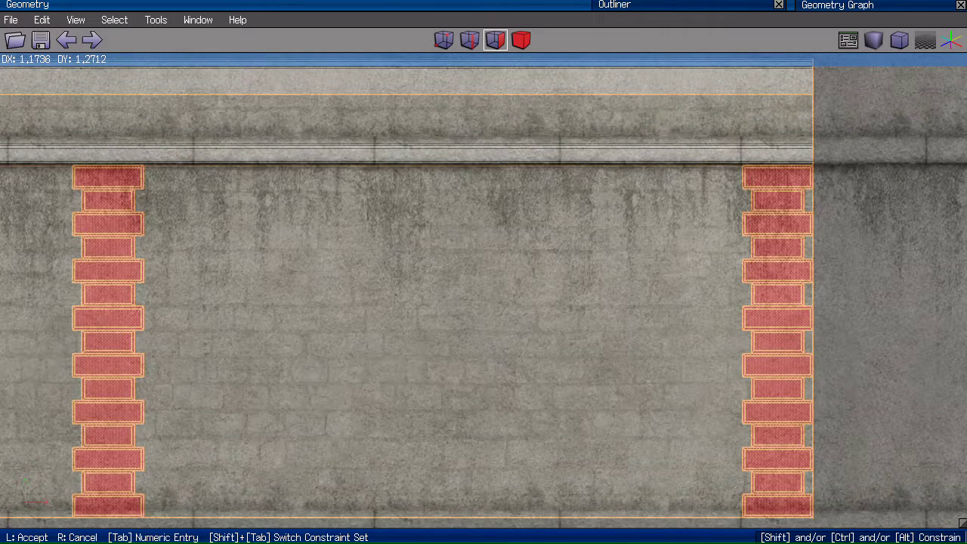
pyautogui.press('Return')
pyautogui.press('r')
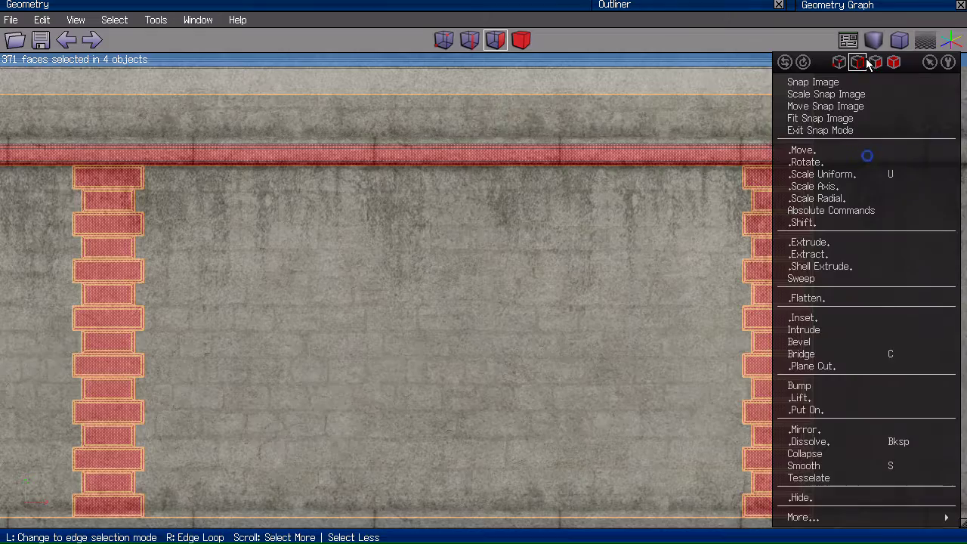
pyautogui.click(867, 103)
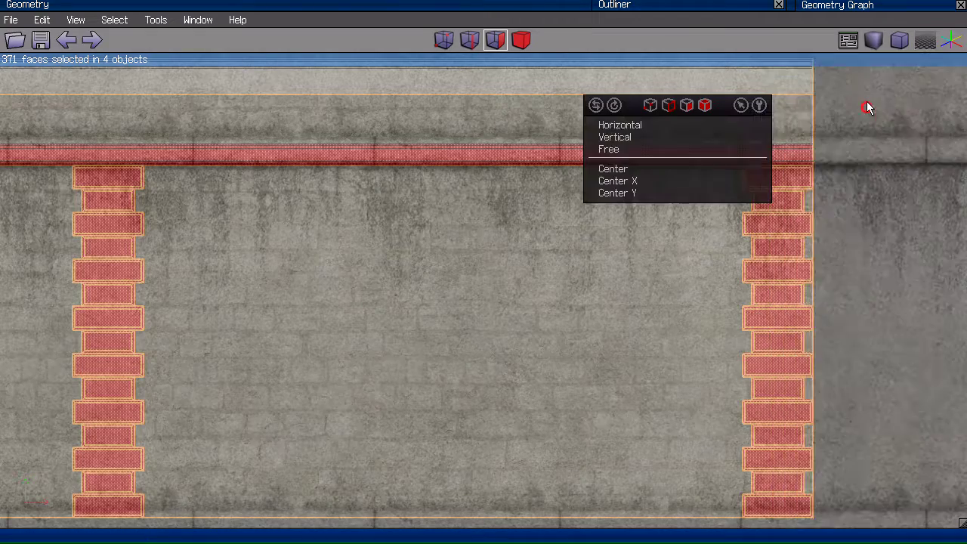
pyautogui.click(686, 140)
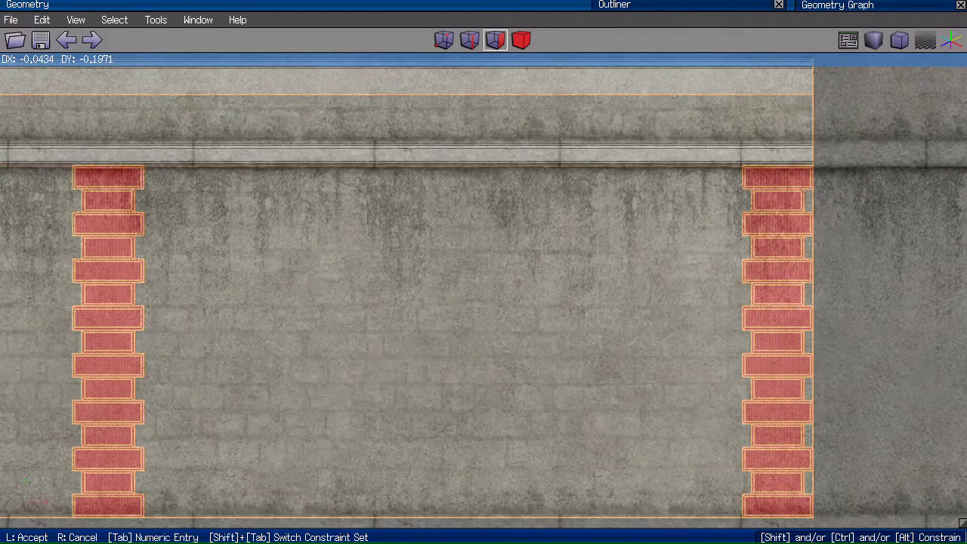
pyautogui.press('Return')
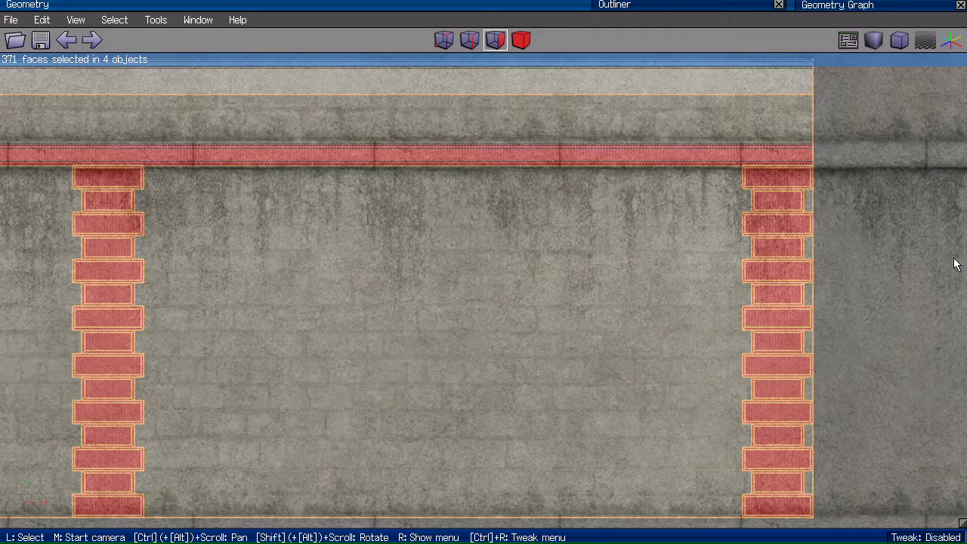
# Apply the snap image to the selected moulding and pillar block faces and exit snap mode
pyautogui.rightClick(846, 64)
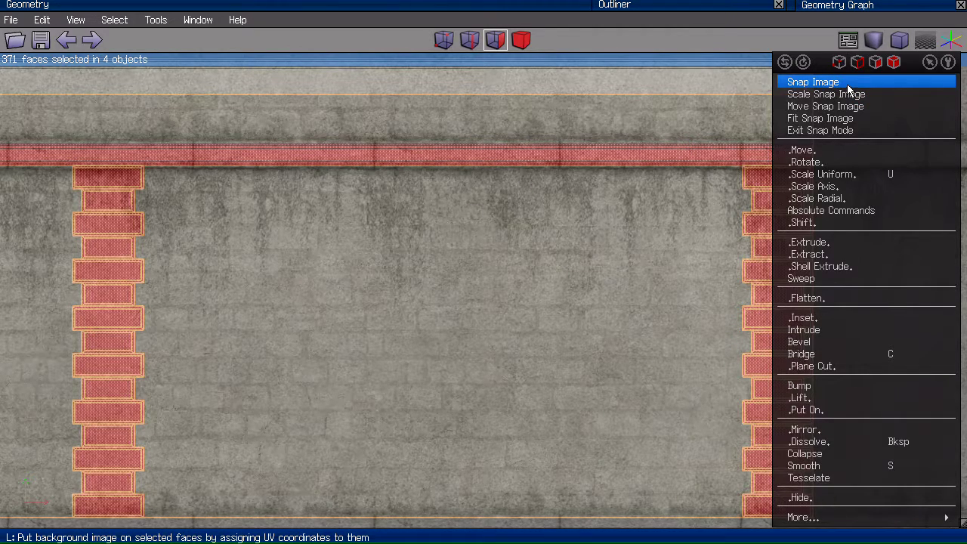
pyautogui.click(848, 88)
pyautogui.rightClick(847, 84)
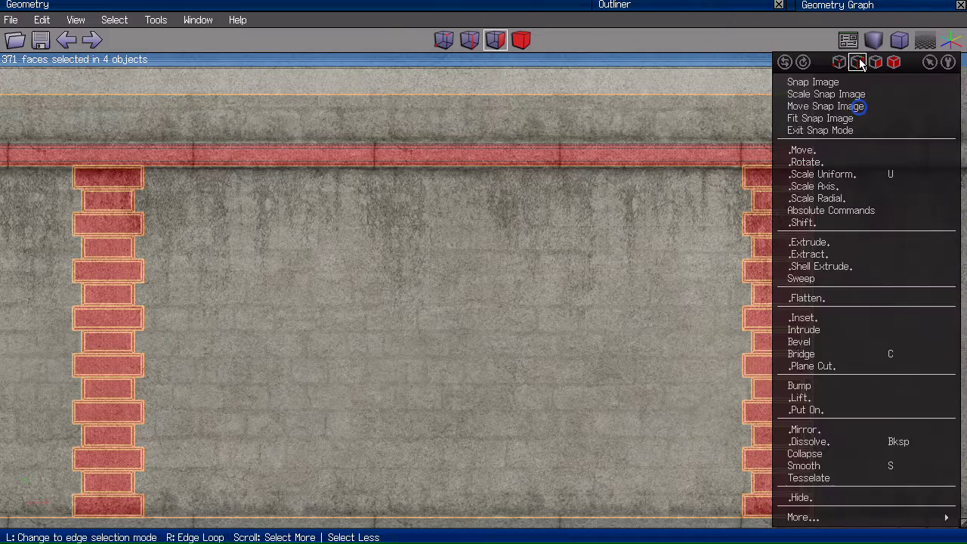
pyautogui.click(856, 131)
# Clear the selection, turn on the smooth preview and examine the textured moulding and pillars from the front and the side
pyautogui.scroll(-4, 861, 155)
pyautogui.middleClick(813, 183)
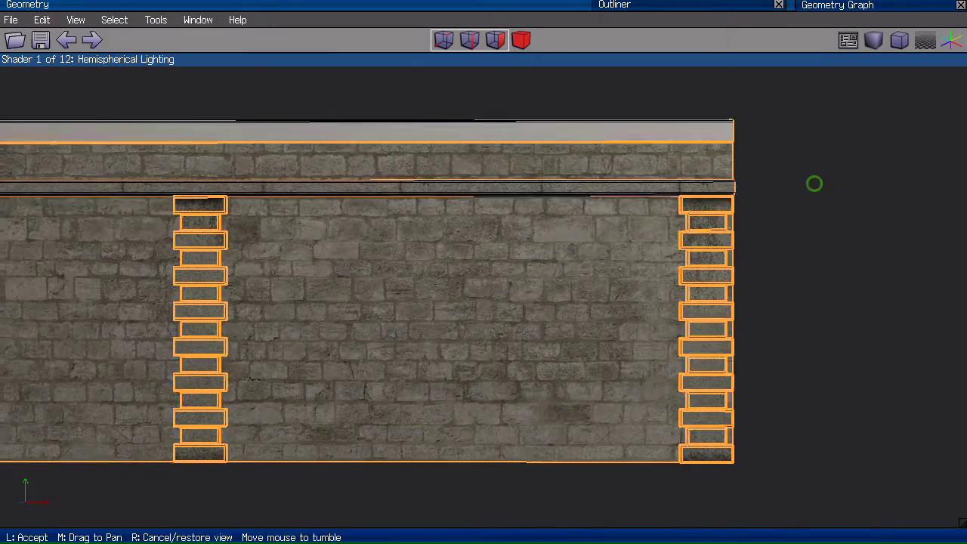
pyautogui.click(815, 183)
pyautogui.press('Tab')
pyautogui.middleClick(820, 180)
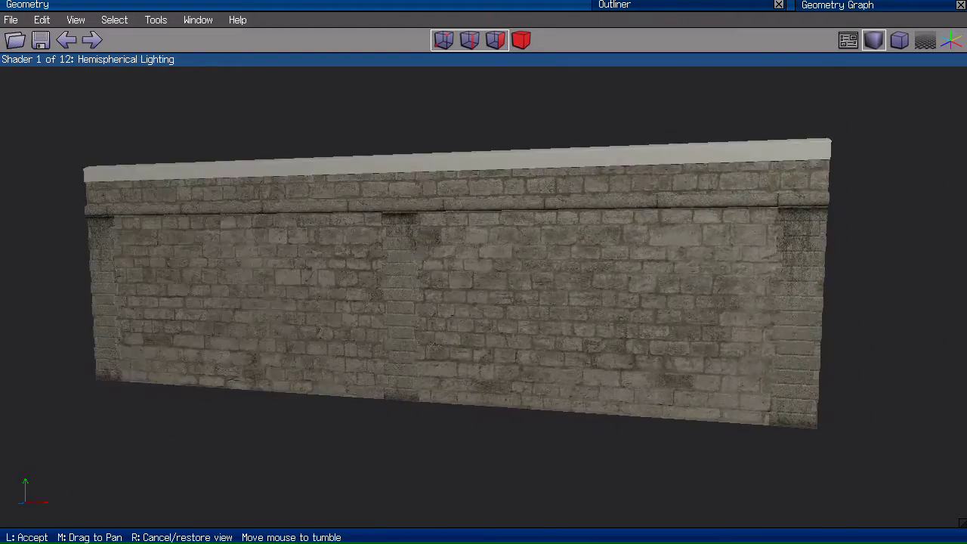
pyautogui.click(635, 291)
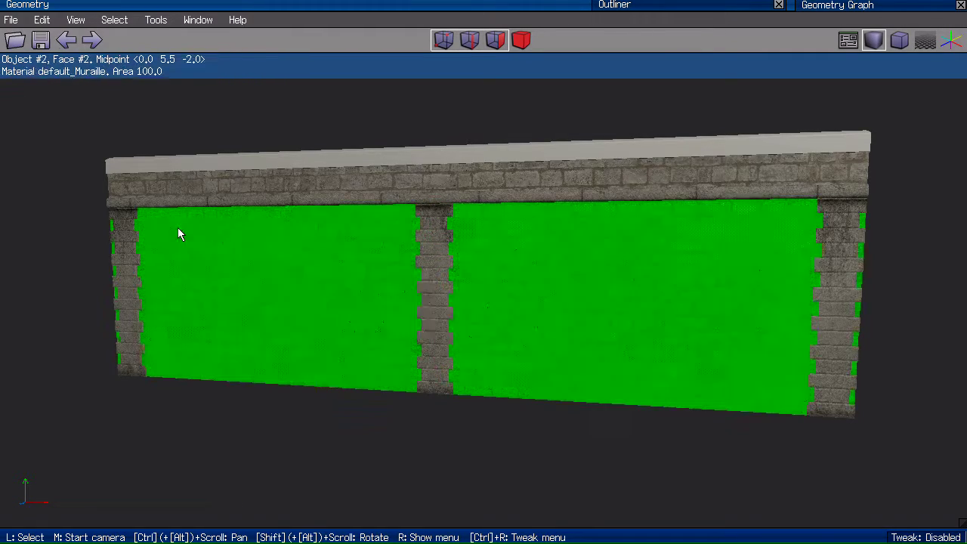
pyautogui.middleClick(534, 238)
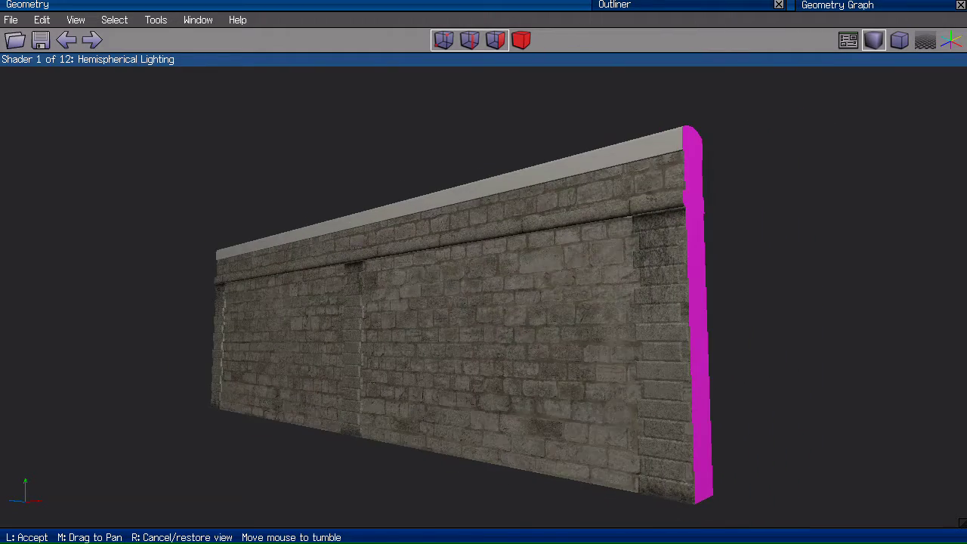
pyautogui.click(206, 420)
pyautogui.scroll(4, 114, 313)
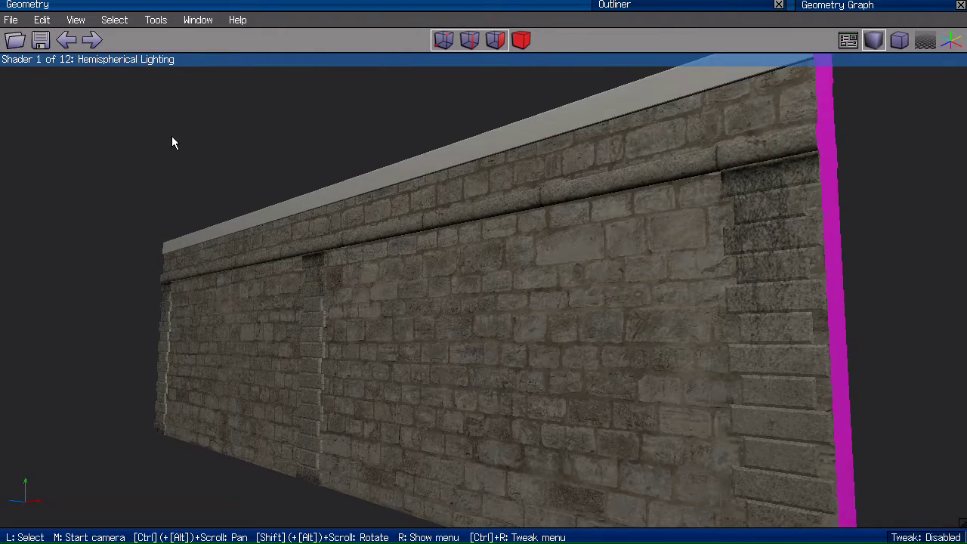
# Examine the textured moulding, pillar blocks and coping close up from the wall's end, leaving no face selected
pyautogui.scroll(2, 196, 144)
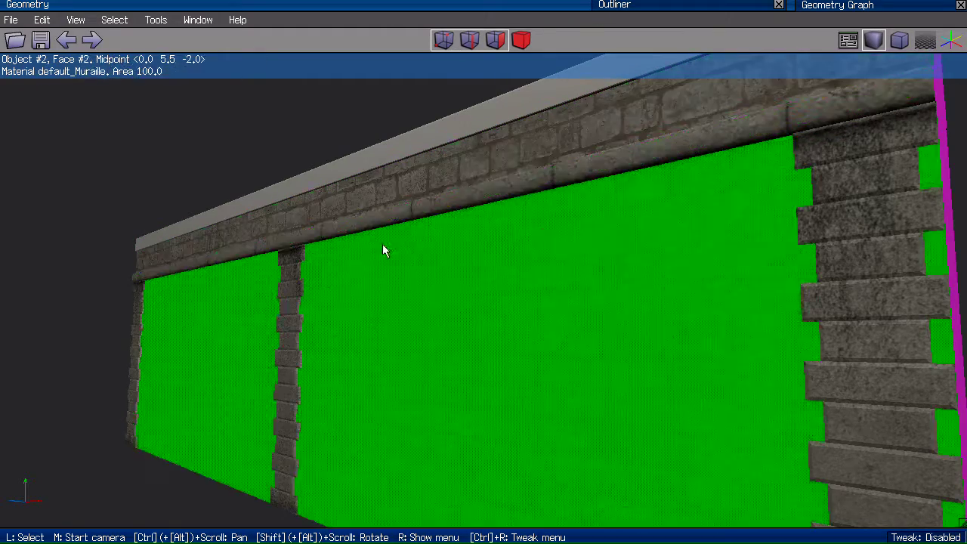
pyautogui.scroll(-5, 172, 362)
pyautogui.middleClick(259, 120)
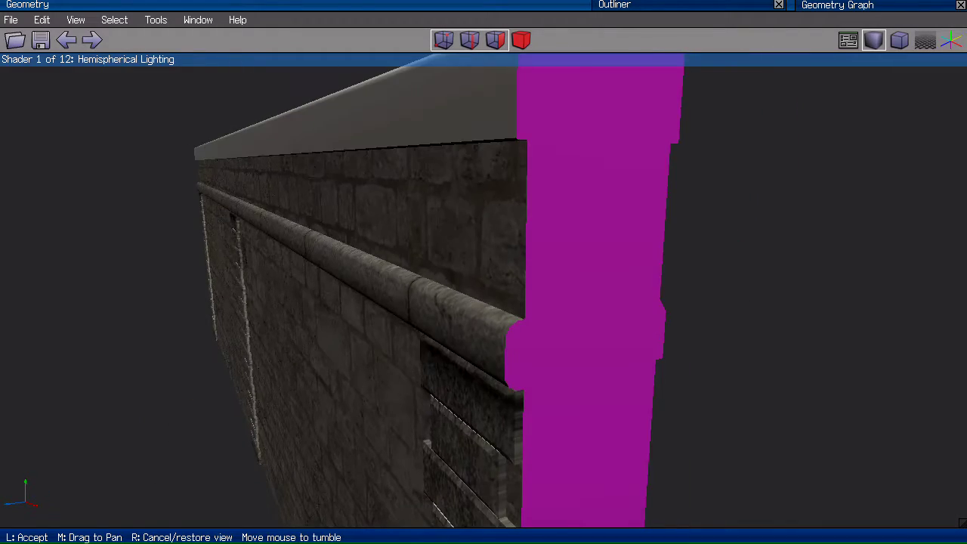
pyautogui.click(484, 271)
pyautogui.middleClick(161, 260)
pyautogui.click(270, 360)
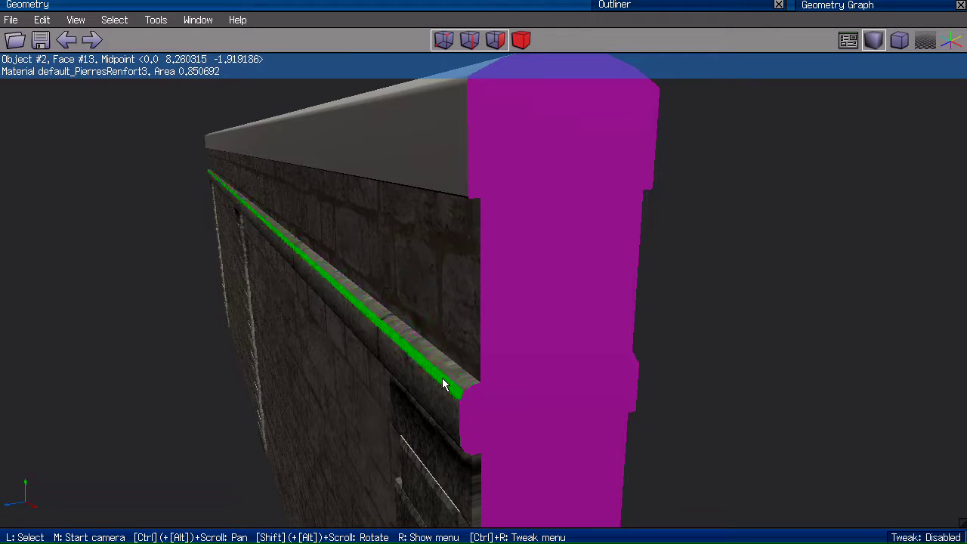
pyautogui.middleClick(500, 360)
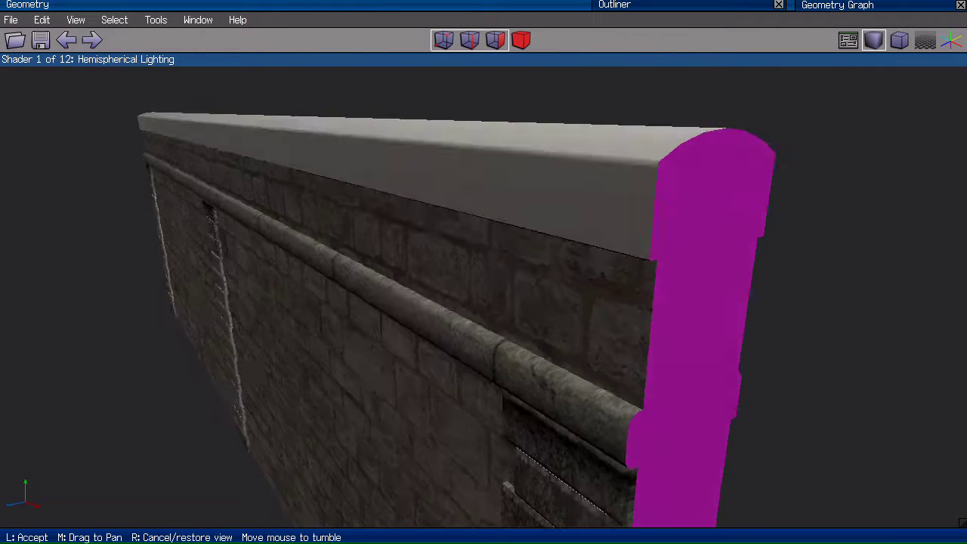
pyautogui.click(677, 285)
pyautogui.middleClick(701, 302)
pyautogui.click(684, 285)
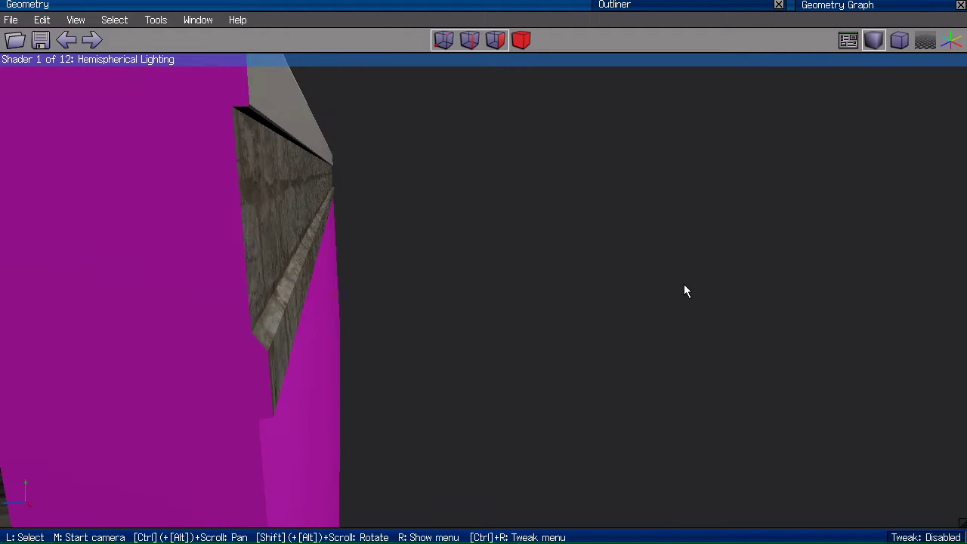
pyautogui.middleClick(335, 308)
pyautogui.click(491, 285)
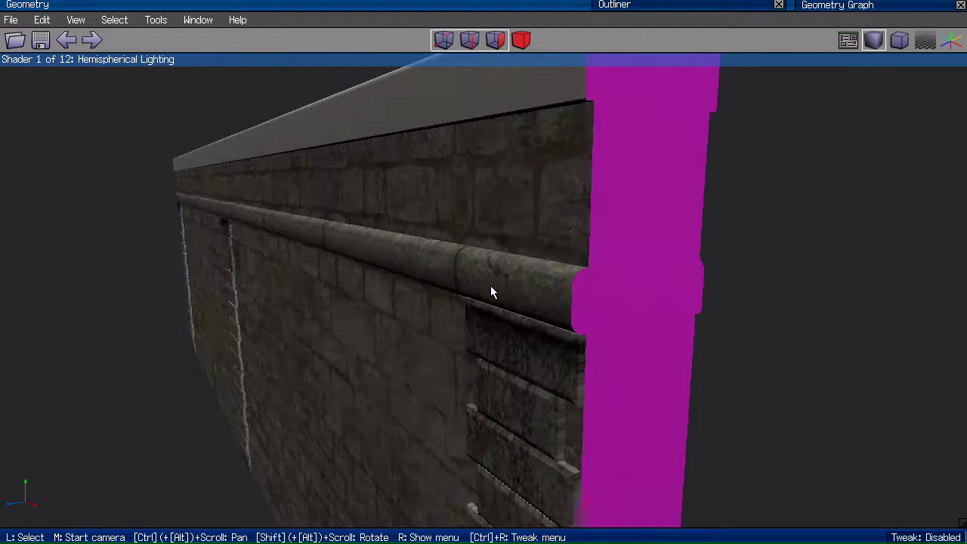
pyautogui.click(509, 266)
pyautogui.scroll(-4, 779, 322)
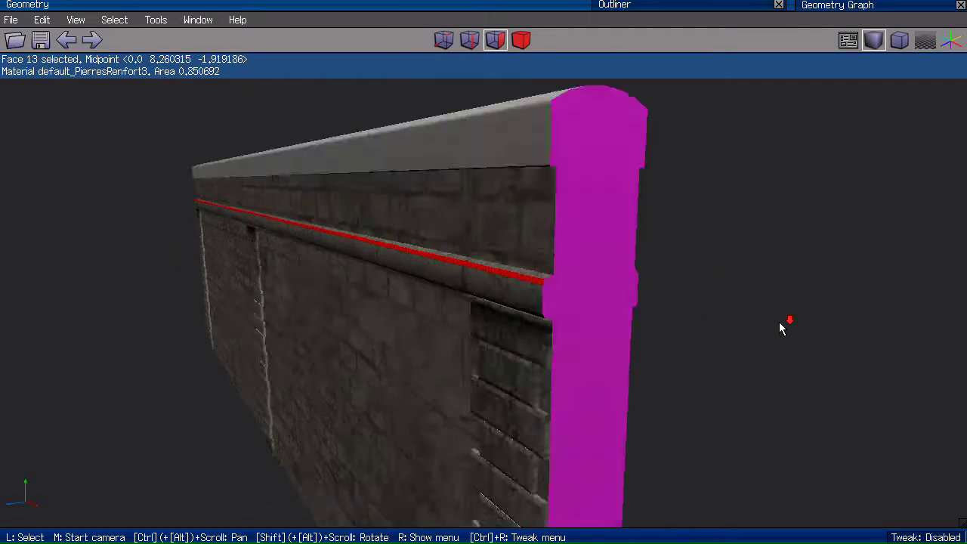
pyautogui.press('space')
# Examine the whole textured wall from a distance at several angles
pyautogui.scroll(-3, 677, 231)
pyautogui.middleClick(677, 231)
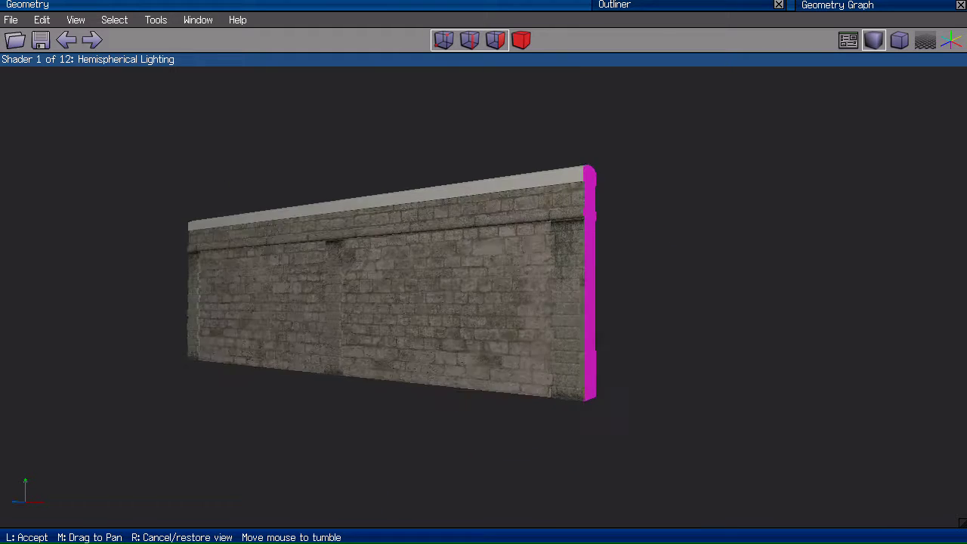
pyautogui.click(678, 242)
pyautogui.middleClick(676, 243)
pyautogui.click(675, 243)
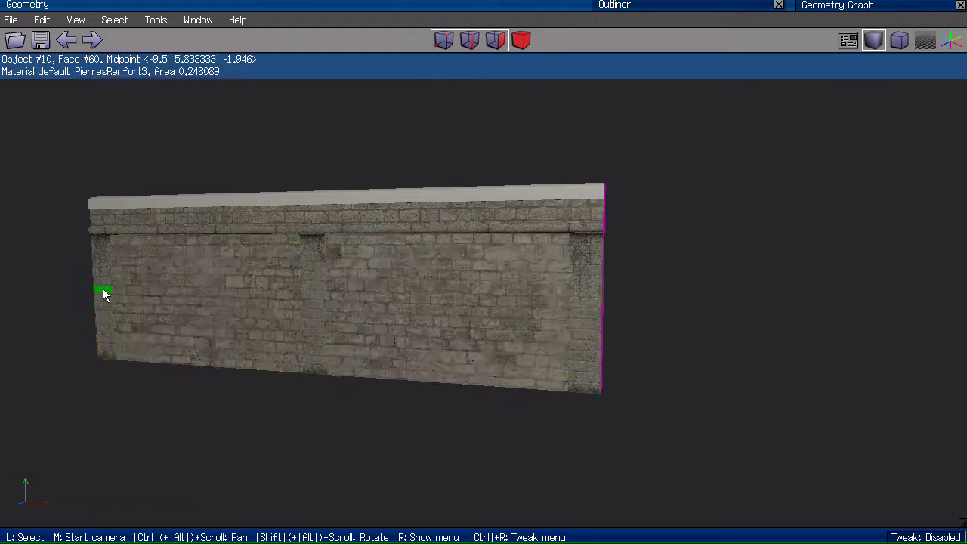
pyautogui.scroll(-2, 632, 143)
pyautogui.middleClick(618, 162)
pyautogui.click(618, 163)
pyautogui.middleClick(621, 186)
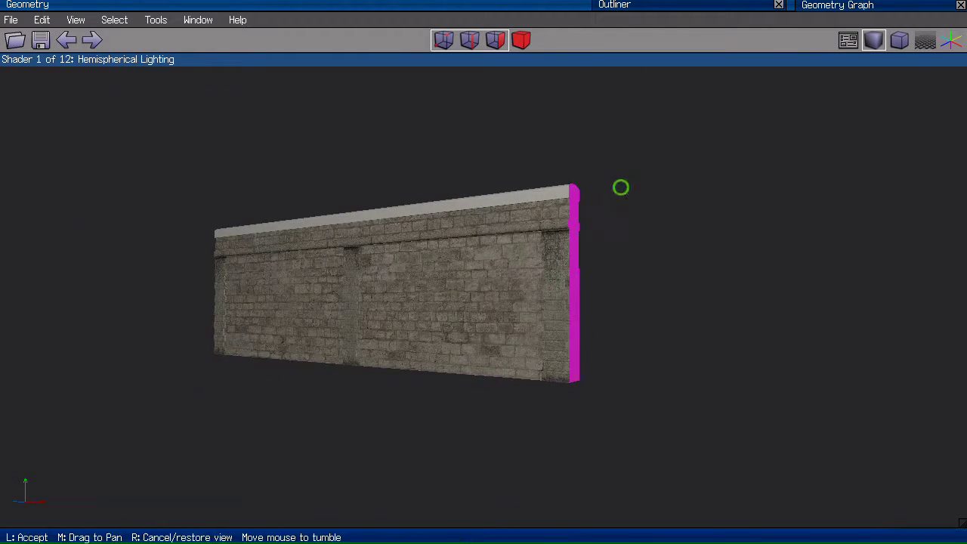
pyautogui.click(673, 176)
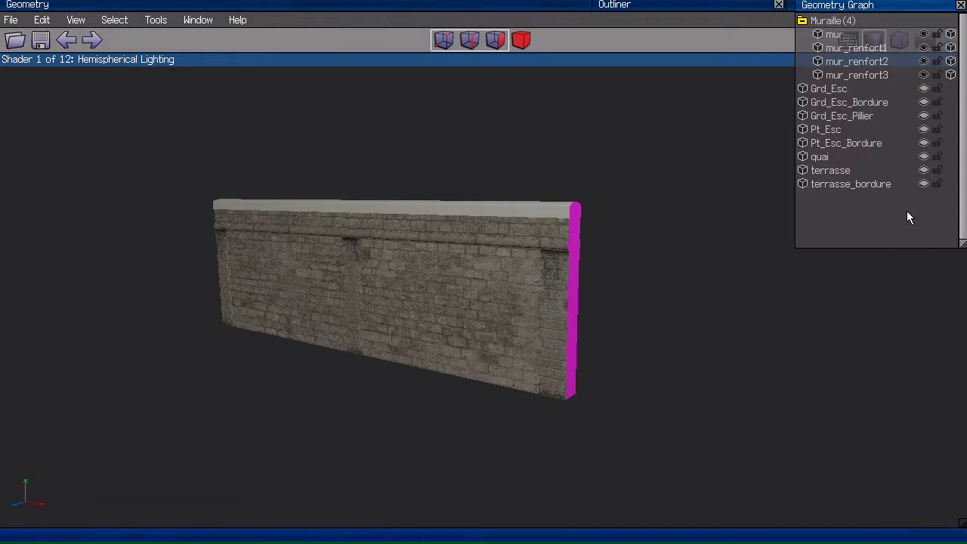
# Make the quai object visible and view it together with the textured wall
pyautogui.click(924, 157)
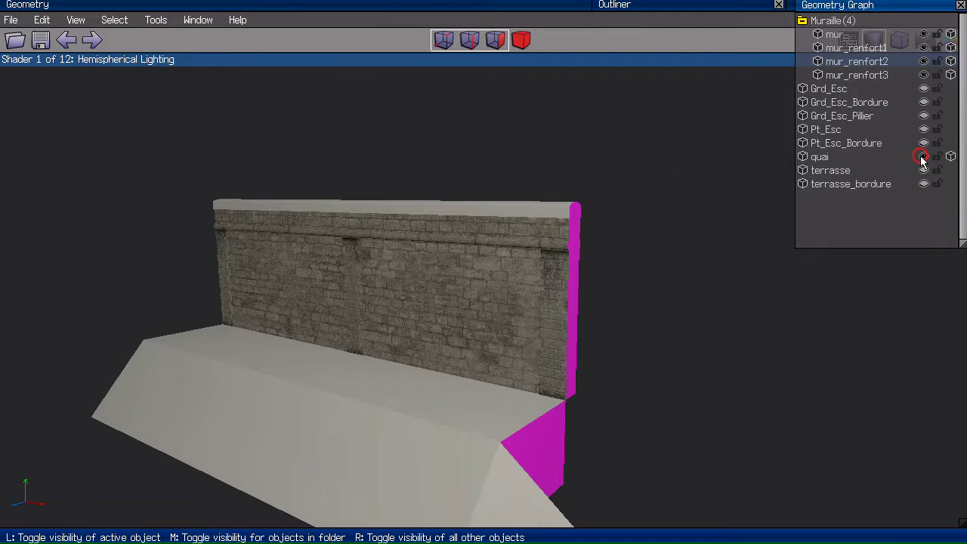
pyautogui.scroll(-2, 712, 263)
pyautogui.middleClick(712, 262)
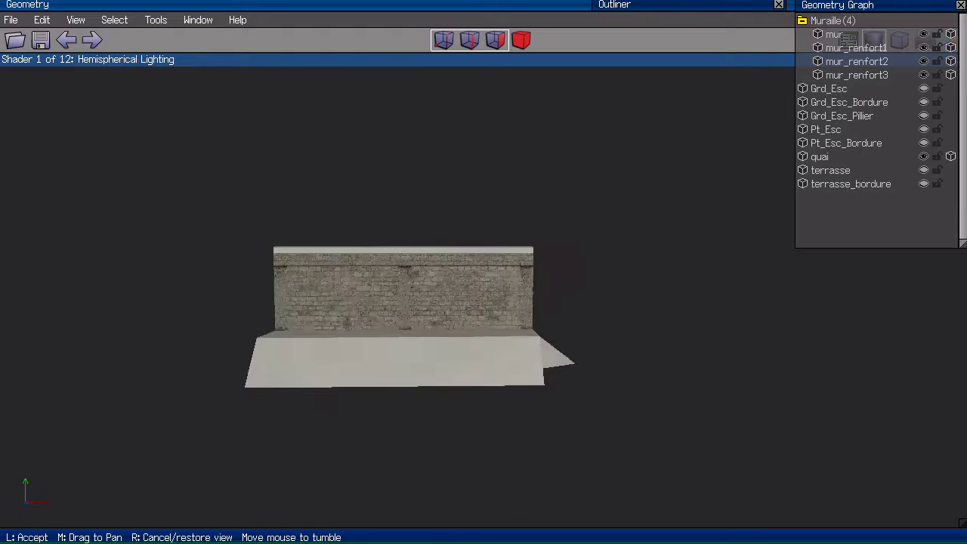
pyautogui.click(633, 246)
pyautogui.middleClick(583, 217)
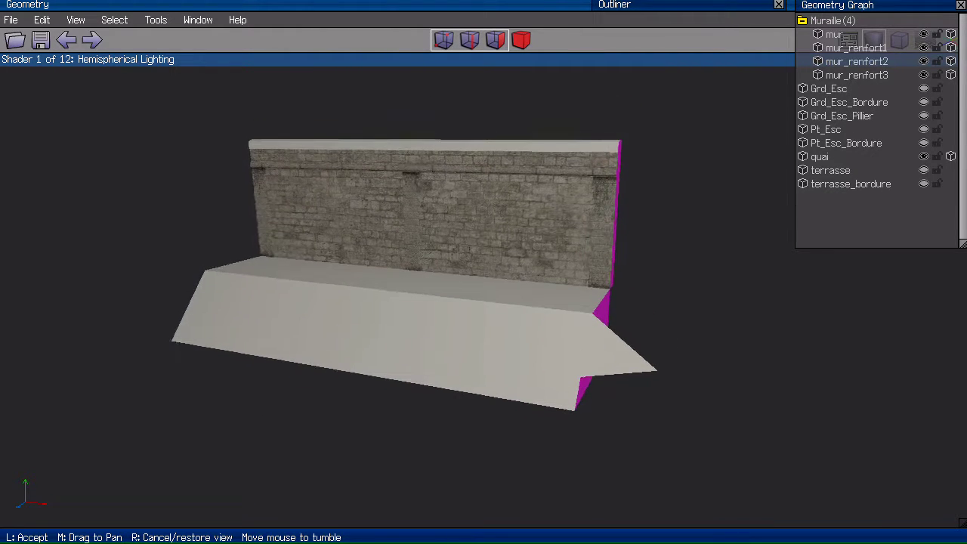
pyautogui.click(590, 217)
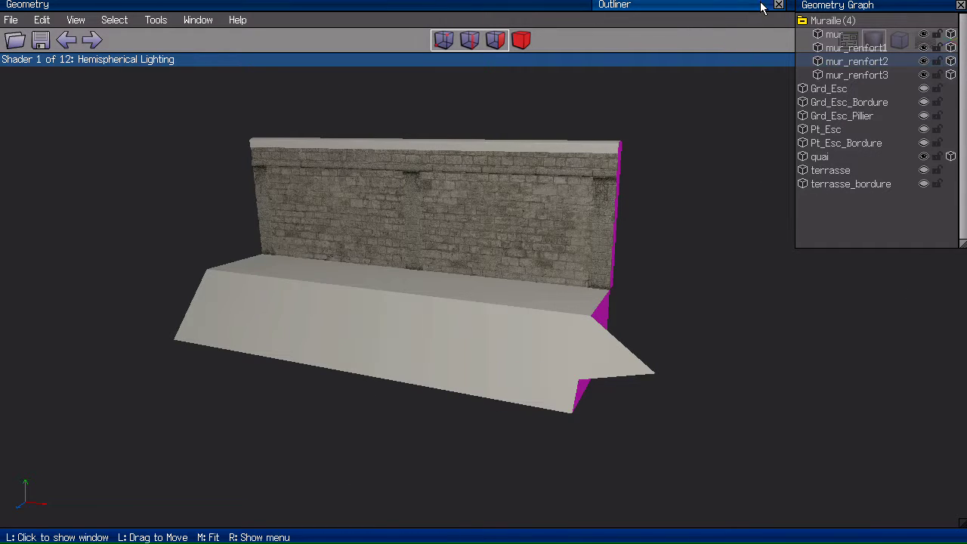
# Duplicate the quai object, and hide and lock the copy
pyautogui.click(804, 157)
pyautogui.rightClick(817, 161)
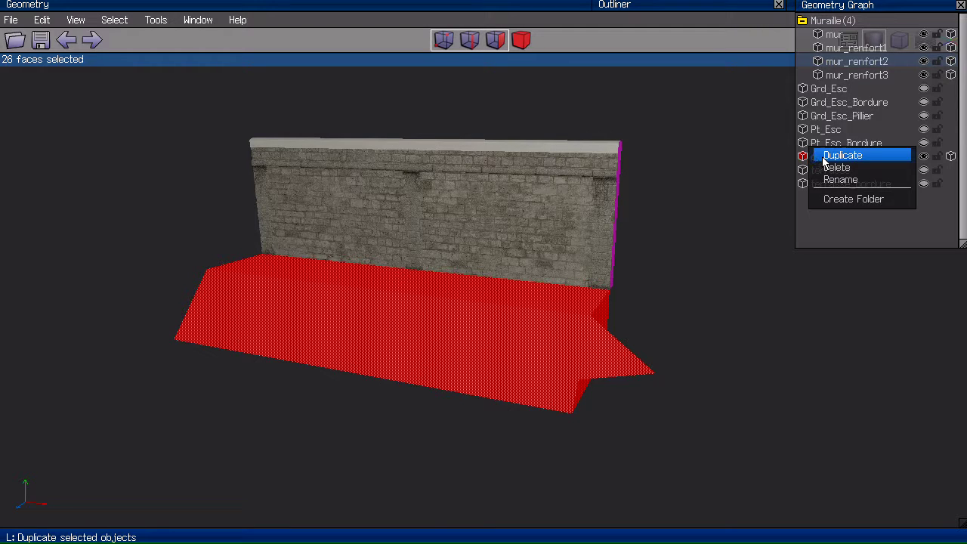
pyautogui.click(870, 156)
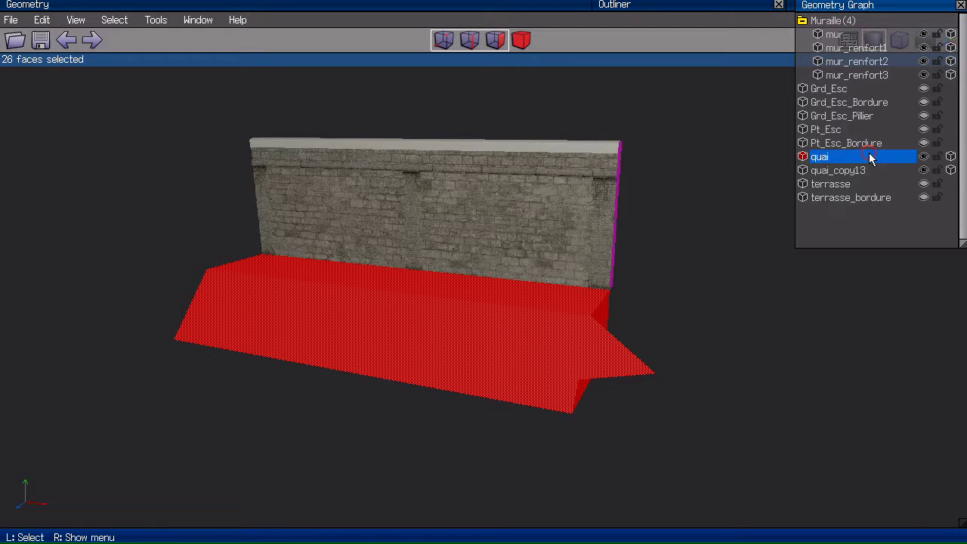
pyautogui.click(937, 170)
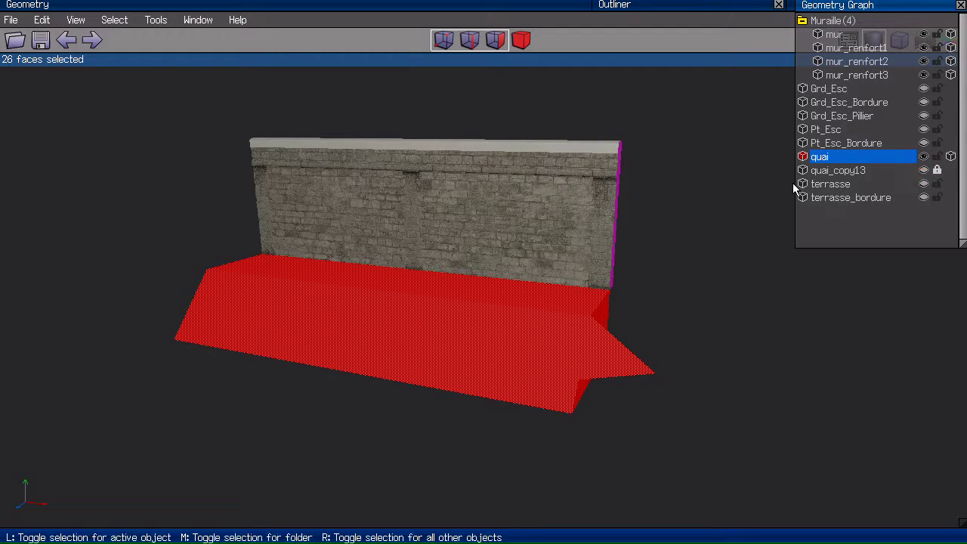
# Turn on Workmode to show the quay's edges and clear the quai selection
pyautogui.middleClick(691, 216)
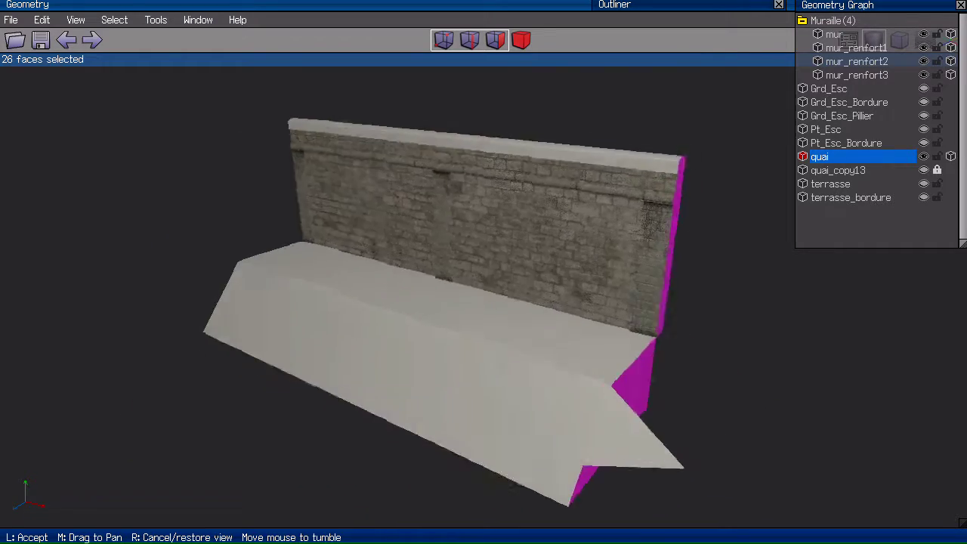
pyautogui.scroll(4, 483, 295)
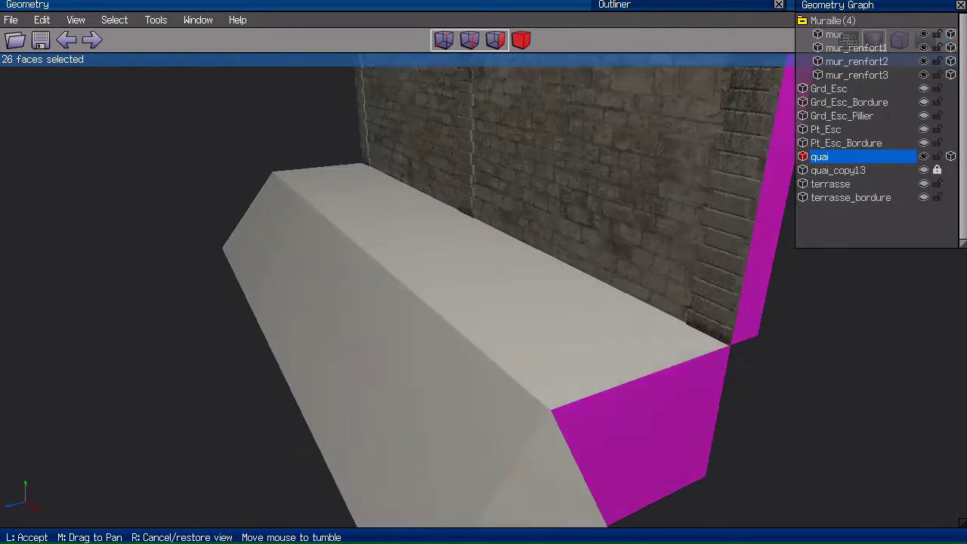
pyautogui.click(691, 217)
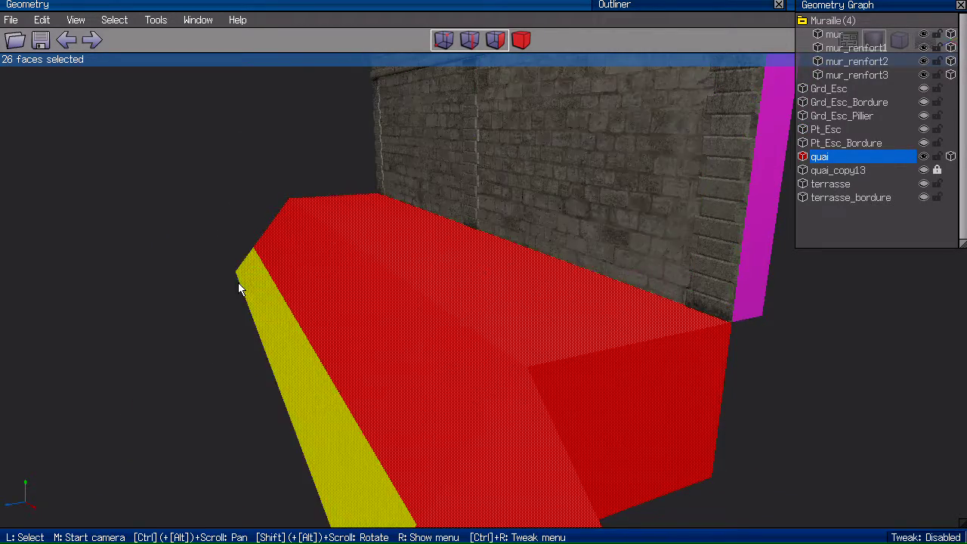
pyautogui.middleClick(223, 195)
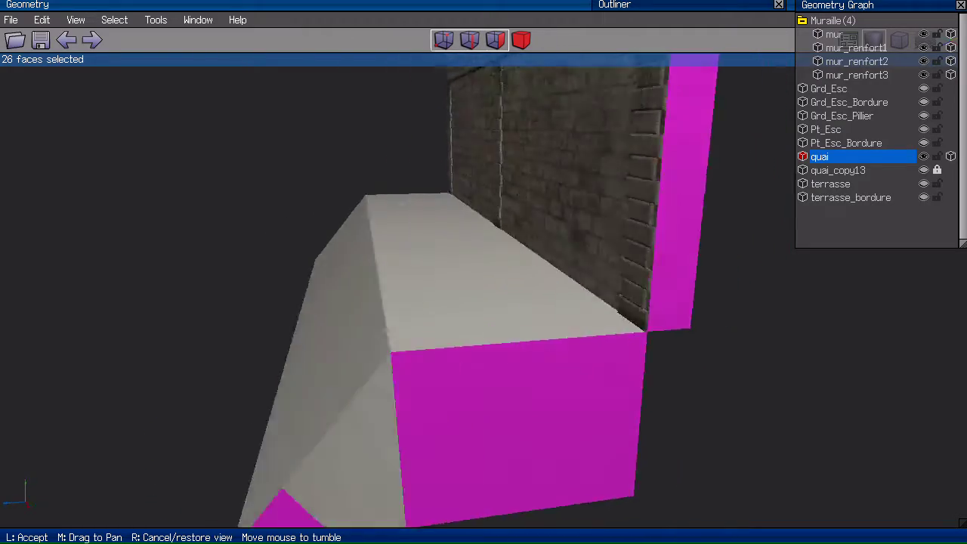
pyautogui.click(483, 272)
pyautogui.press('Tab')
pyautogui.middleClick(188, 322)
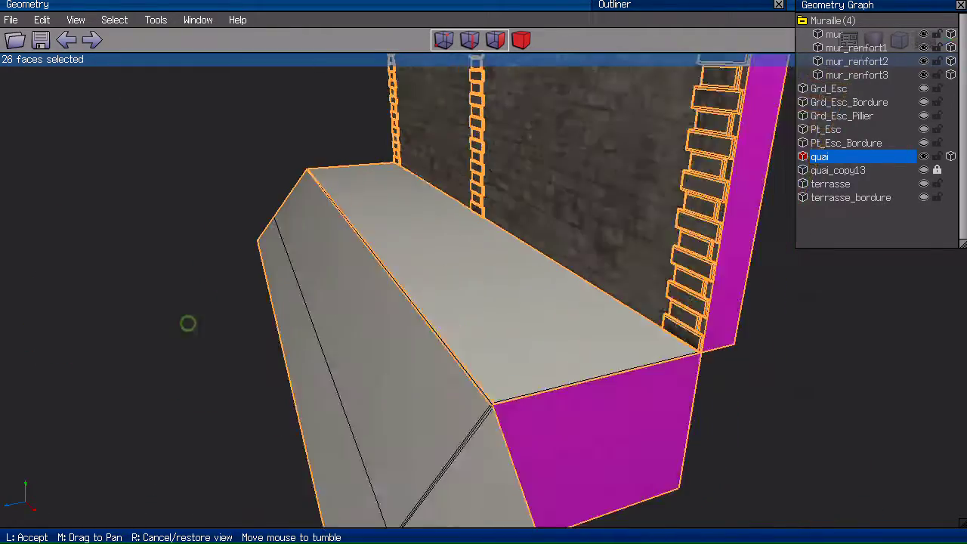
pyautogui.scroll(3, 484, 272)
pyautogui.click(484, 272)
pyautogui.press('space')
# Select the upper sloped face along the quay's front and align the view to the selection
pyautogui.middleClick(227, 282)
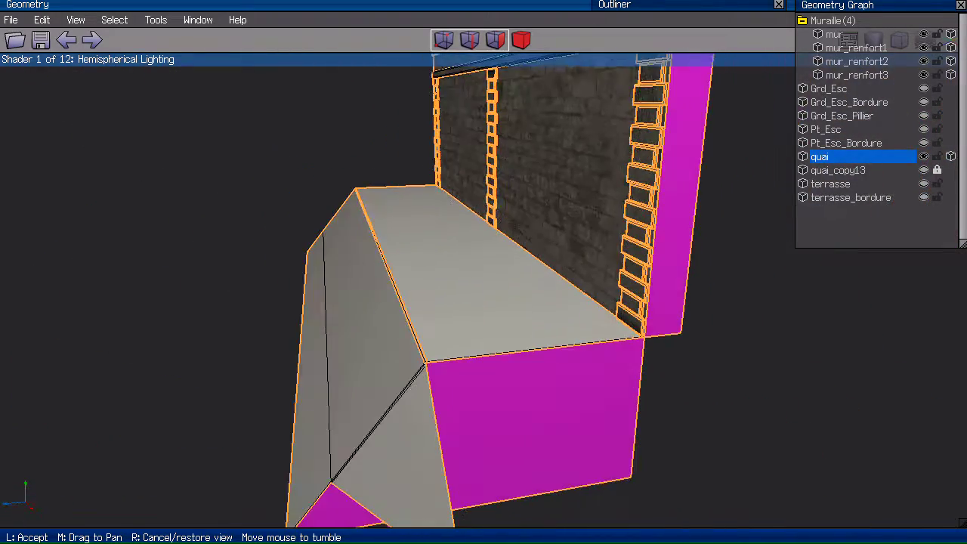
pyautogui.click(349, 335)
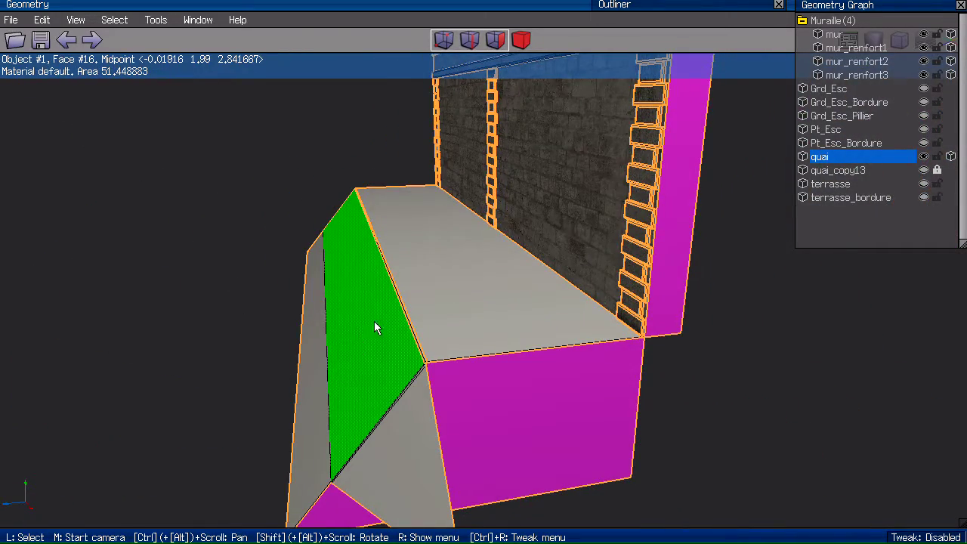
pyautogui.middleClick(357, 317)
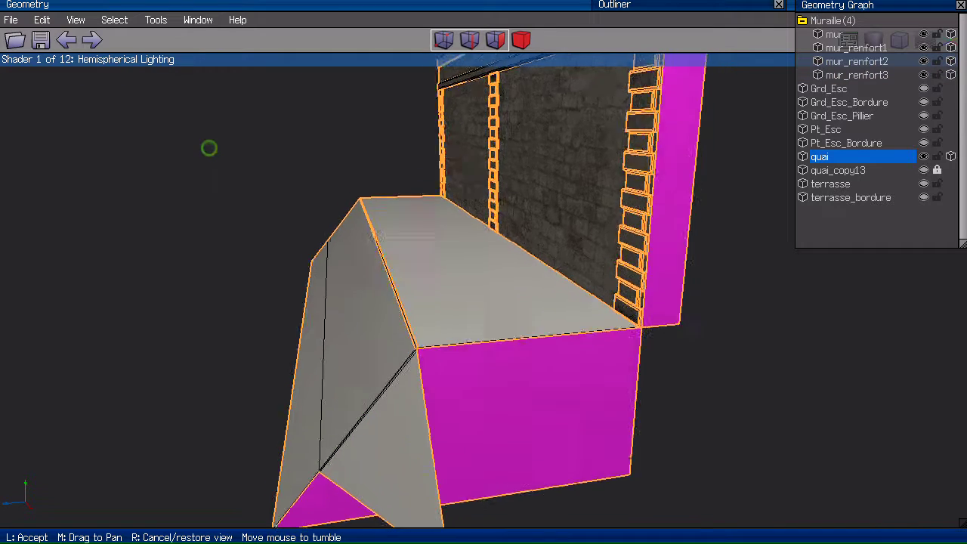
pyautogui.click(221, 157)
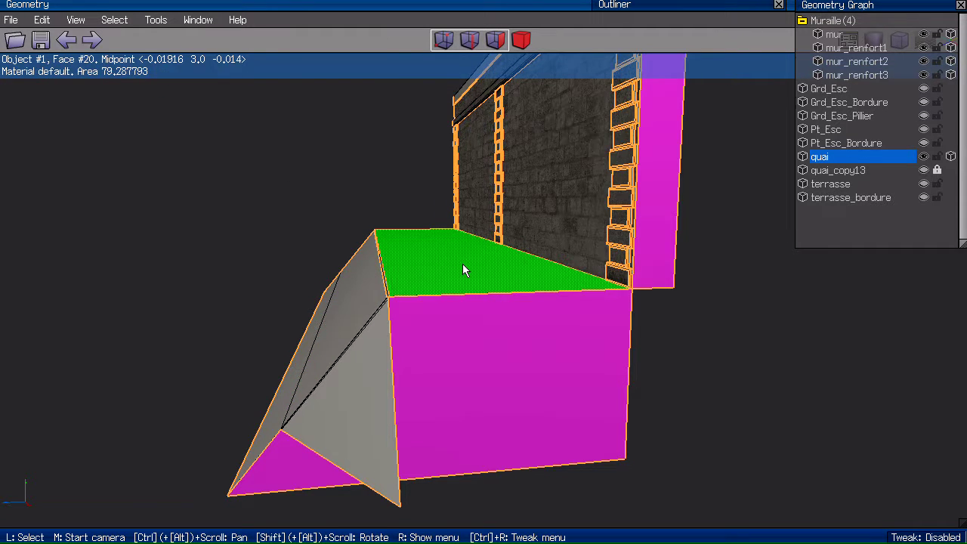
pyautogui.middleClick(290, 194)
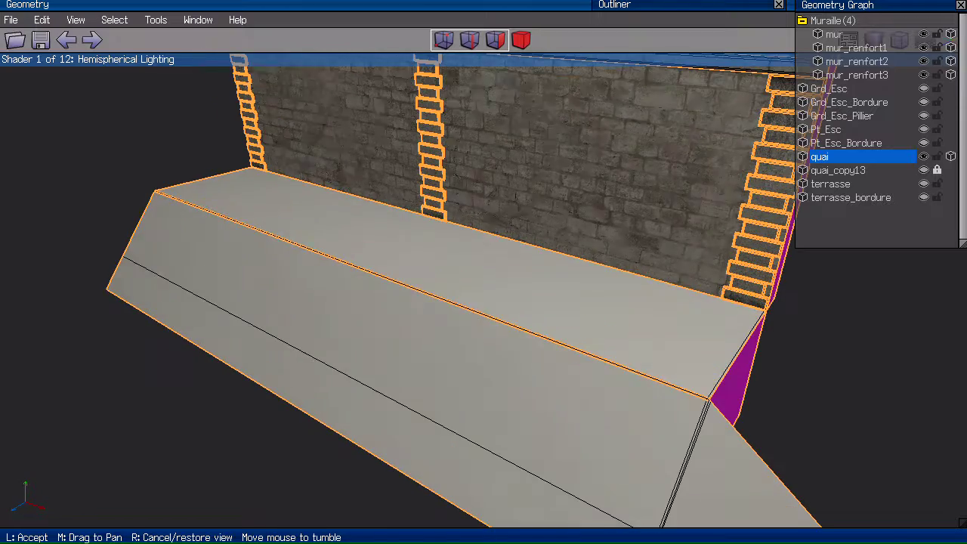
pyautogui.click(287, 208)
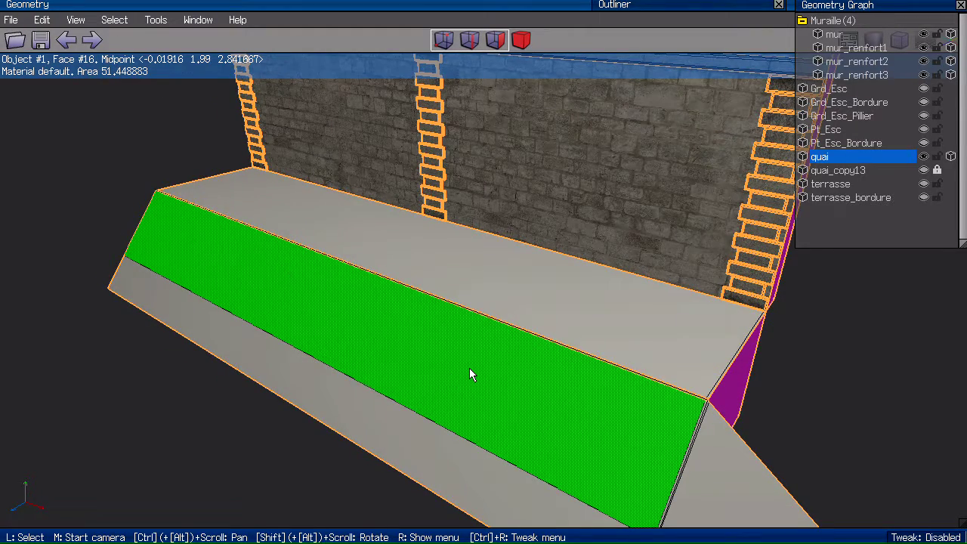
pyautogui.click(470, 370)
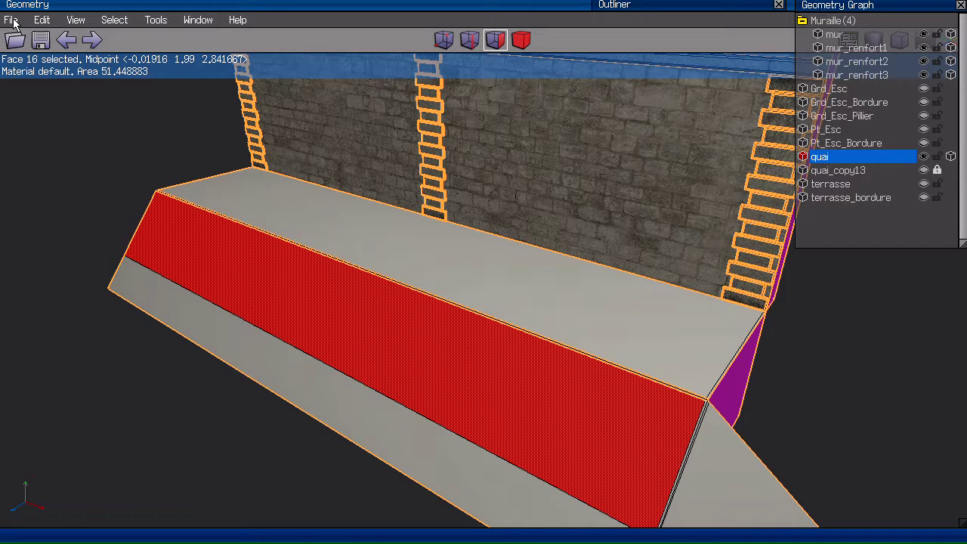
pyautogui.click(76, 21)
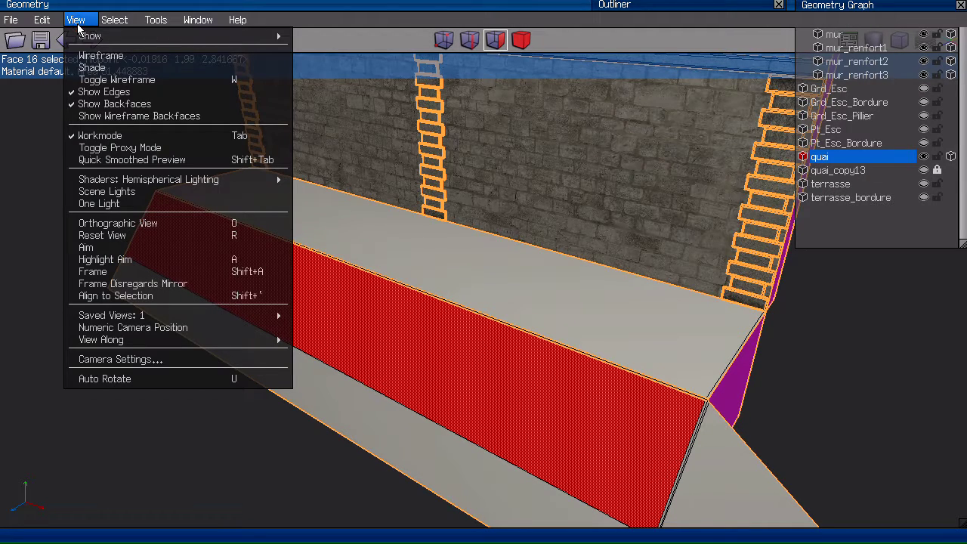
pyautogui.click(170, 295)
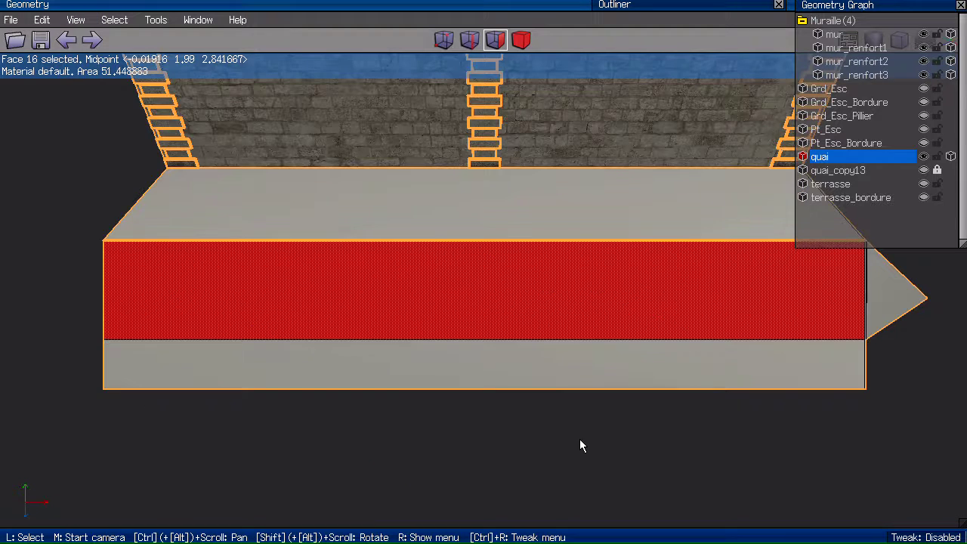
# View the selected sloped quay face along the Y axis
pyautogui.middleClick(315, 442)
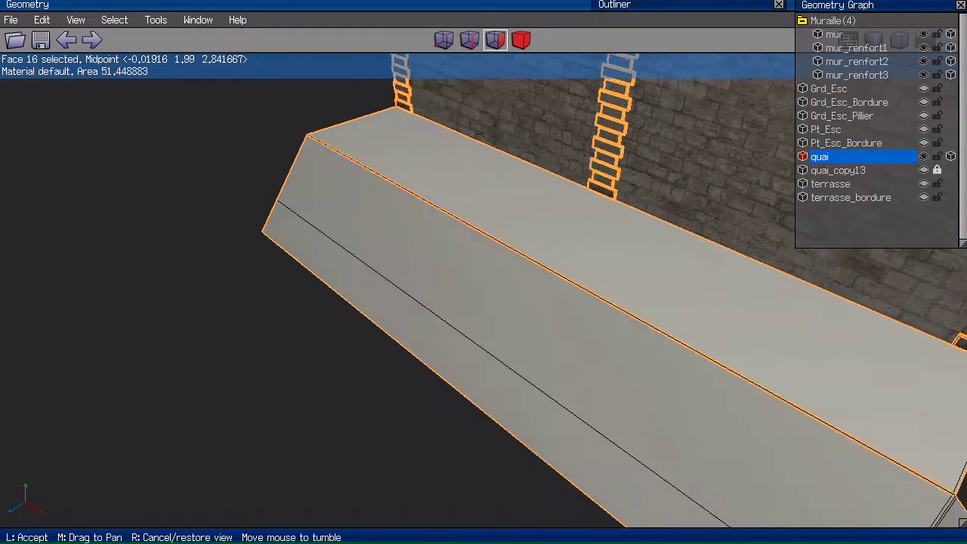
pyautogui.rightClick(315, 449)
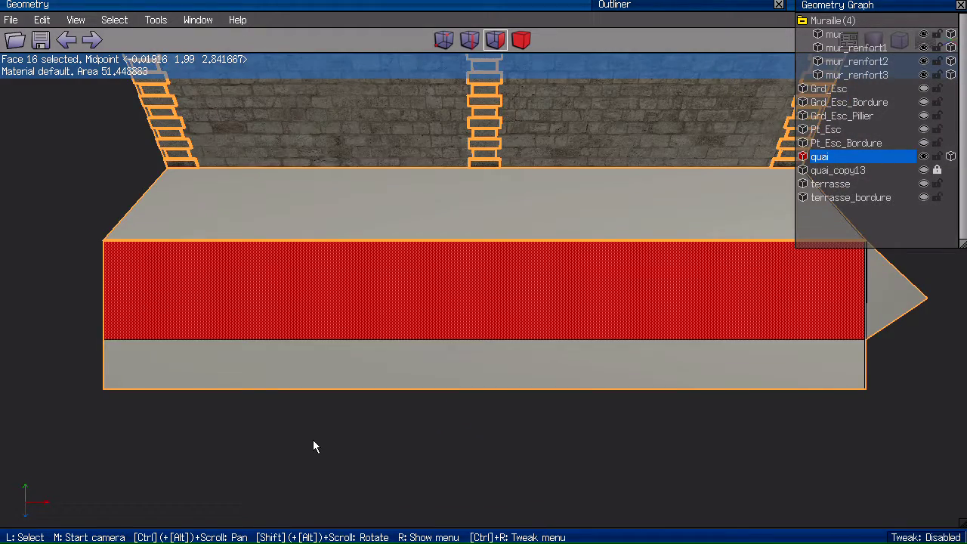
pyautogui.press('y')
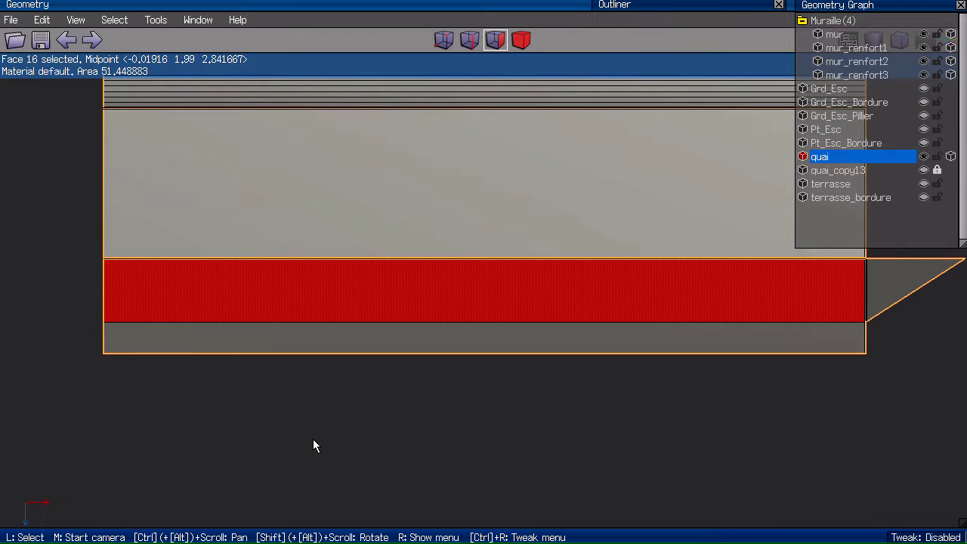
# View the quay from the front along the Z axis, and align the view to the selected sloped face
pyautogui.press('z')
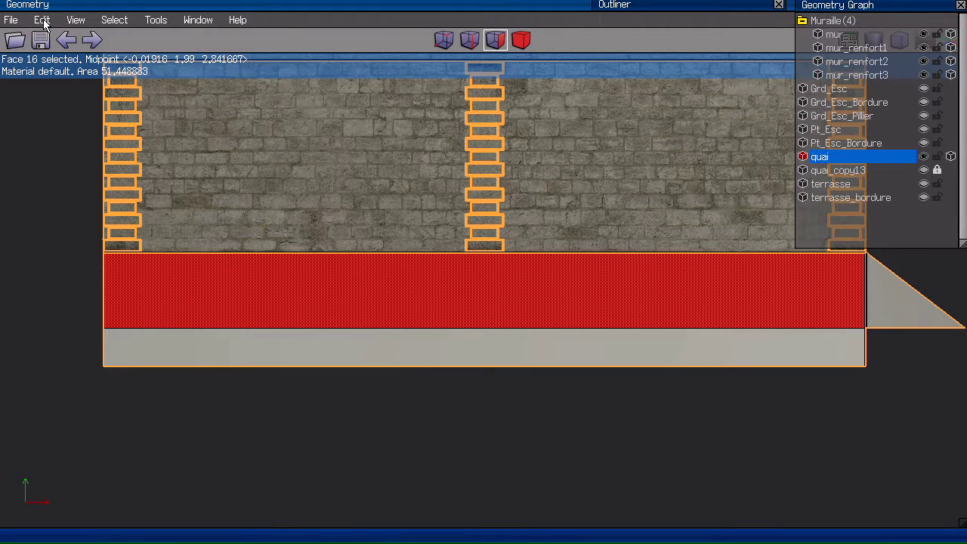
pyautogui.click(76, 19)
pyautogui.click(139, 287)
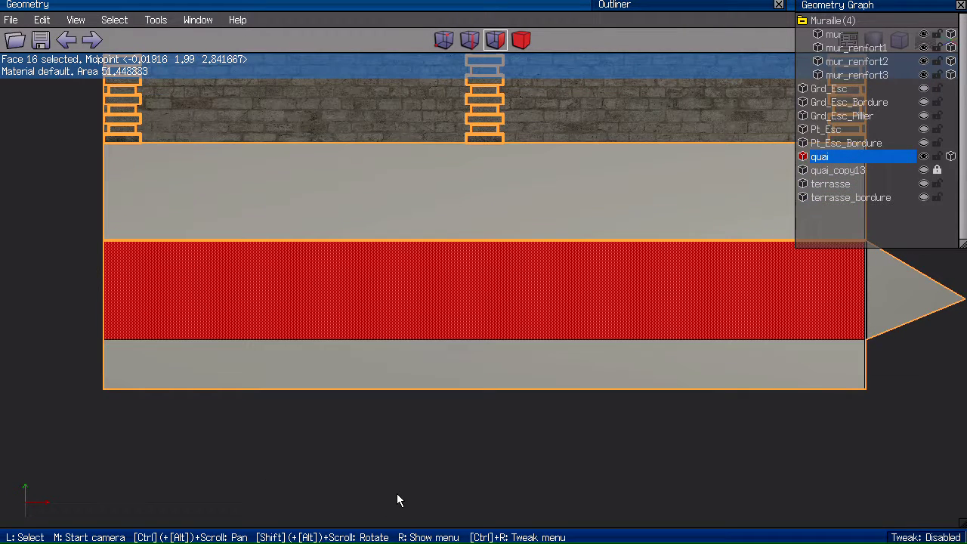
# Select the long edges along the quay's front and convert them to a selection of the adjacent top and sloped faces
pyautogui.keyDown('shift'); pyautogui.click(371, 367); pyautogui.keyUp('shift')
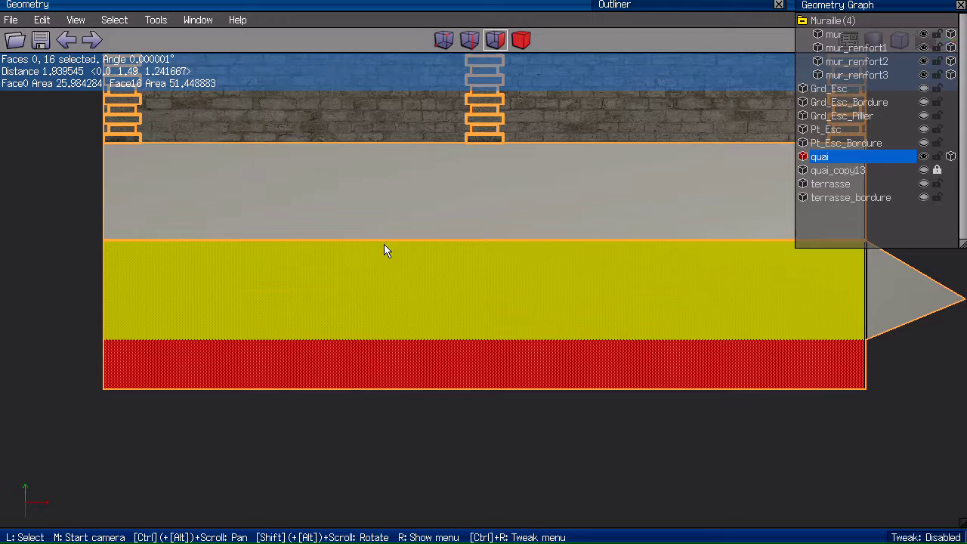
pyautogui.press('space')
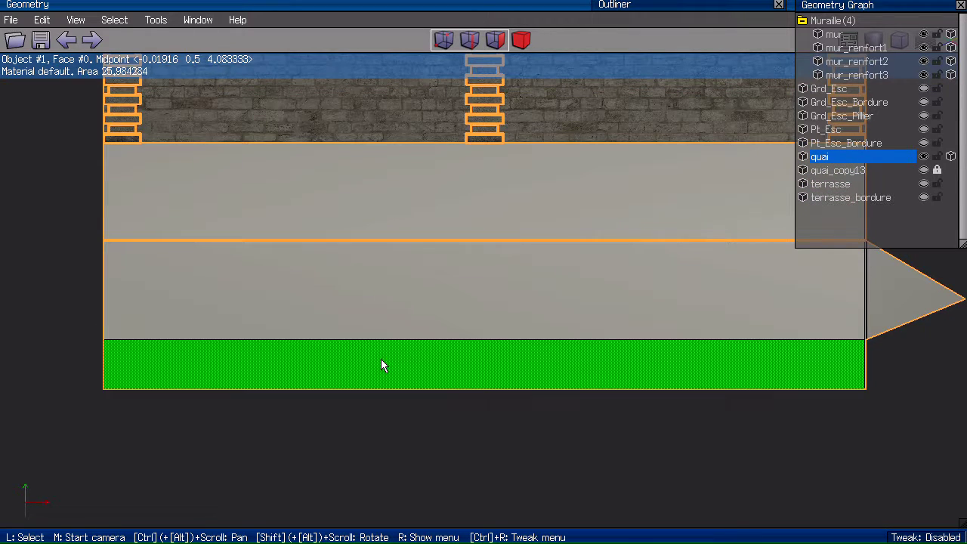
pyautogui.click(412, 228)
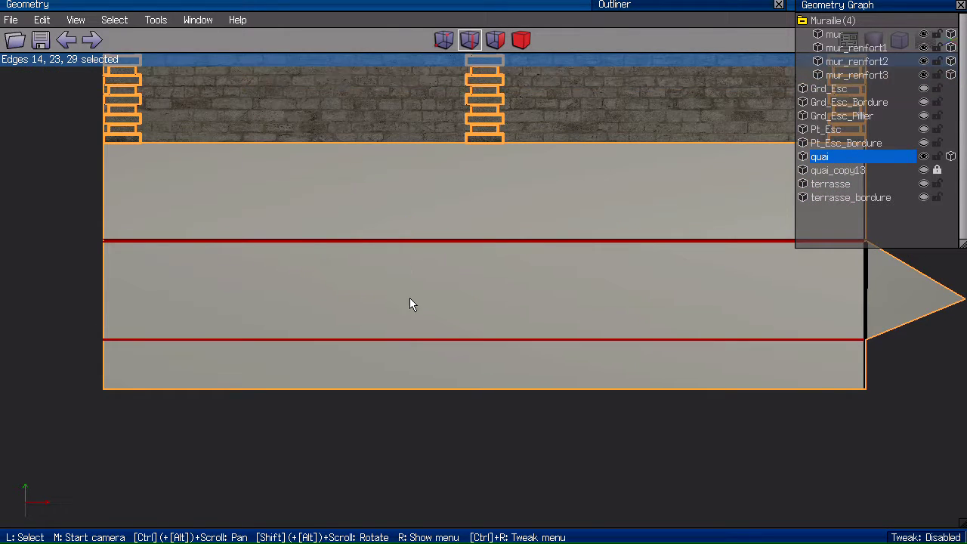
pyautogui.click(407, 338)
pyautogui.press('f')
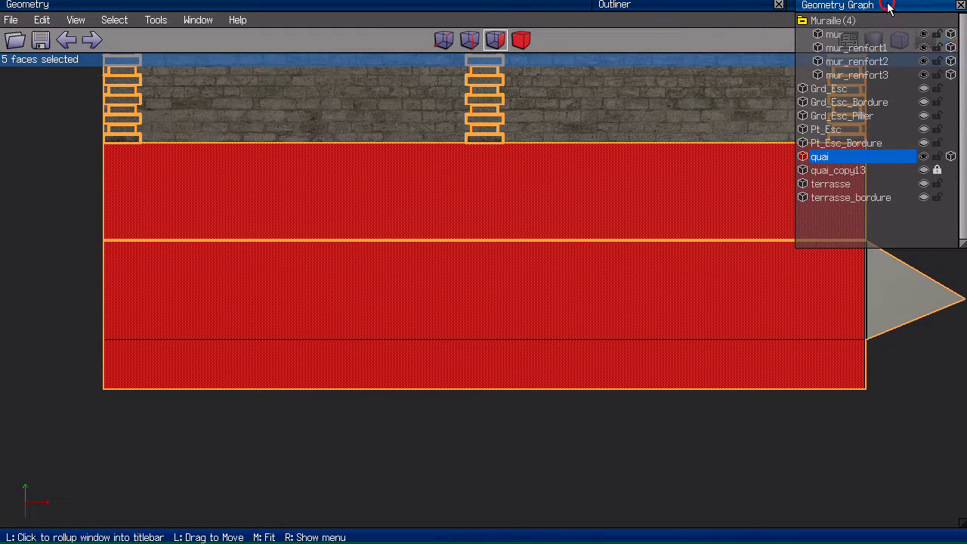
# Switch to orthogonal view and add the quay's triangular side faces to the face selection
pyautogui.click(827, 5)
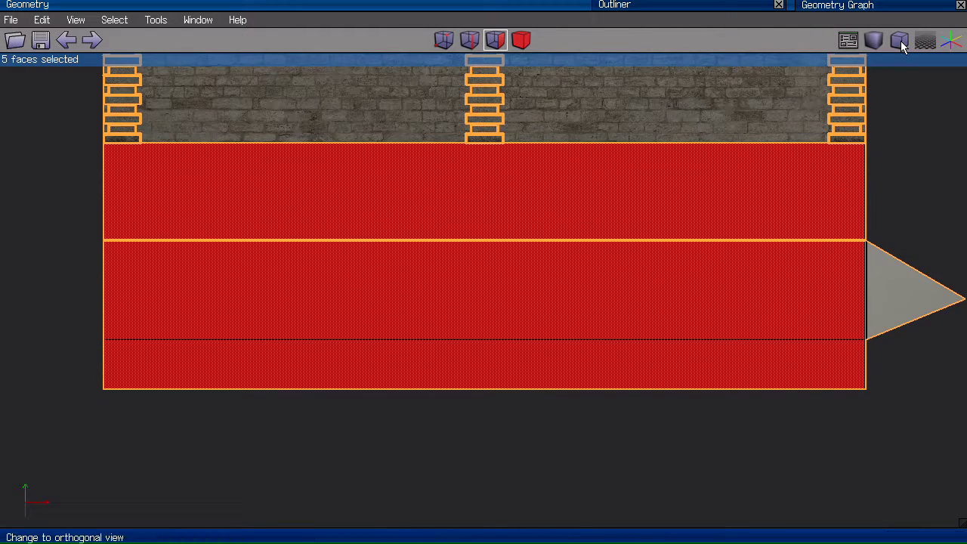
pyautogui.click(901, 41)
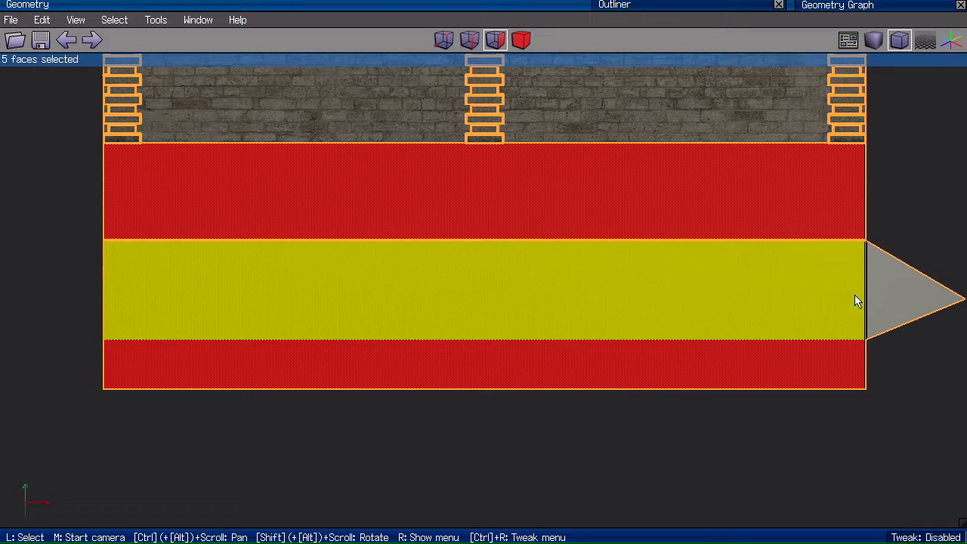
pyautogui.keyDown('shift'); pyautogui.click(871, 293); pyautogui.keyUp('shift')
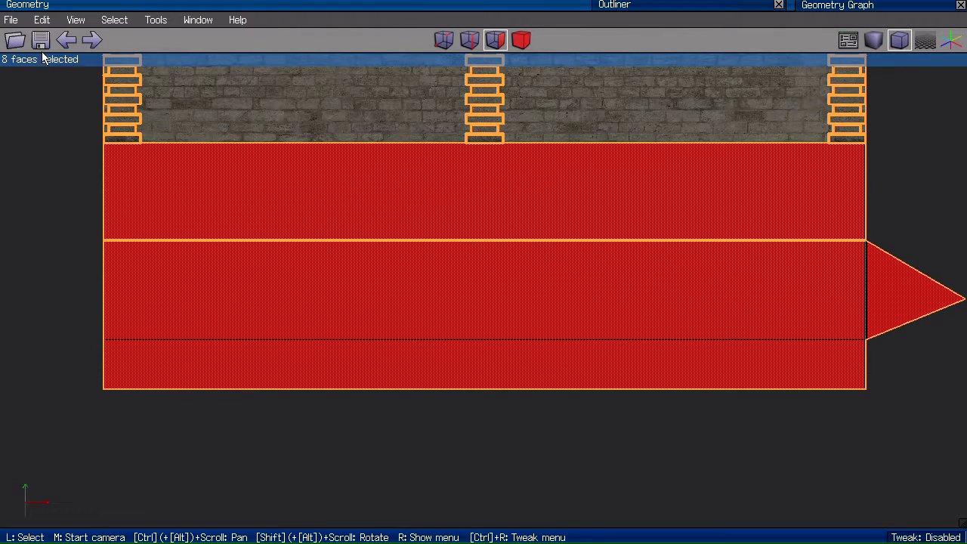
# Start Snap Image with the PierresRenfort3 image over the selected quay faces
pyautogui.click(720, 8)
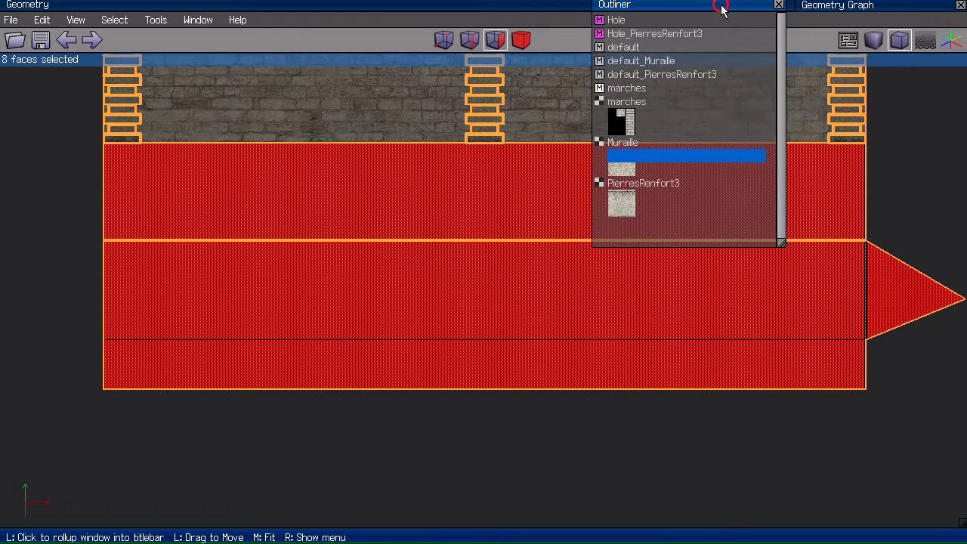
pyautogui.click(720, 7)
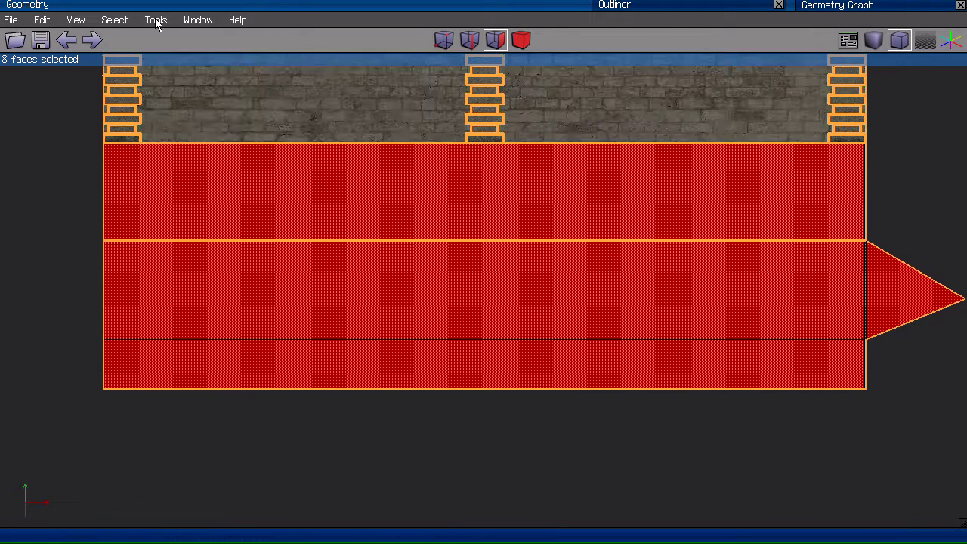
pyautogui.click(155, 20)
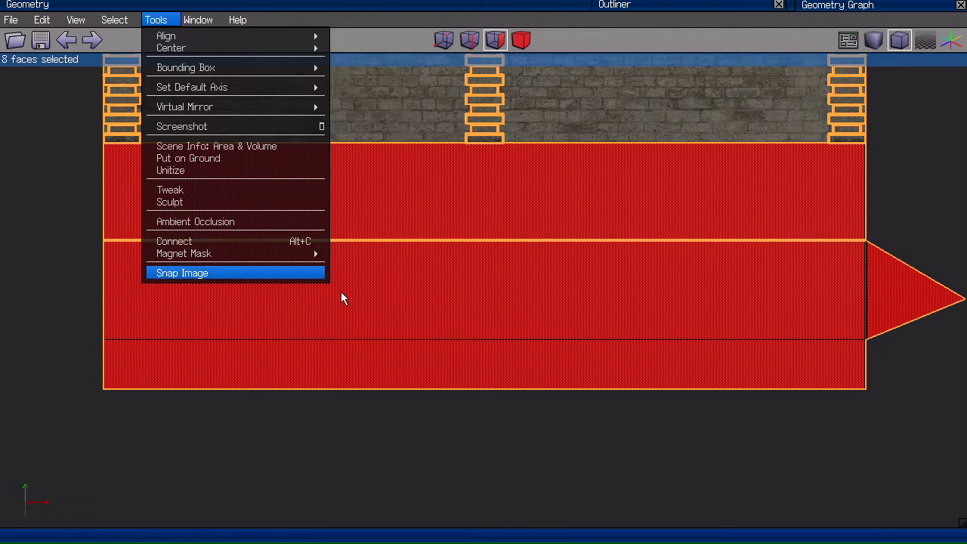
pyautogui.click(222, 276)
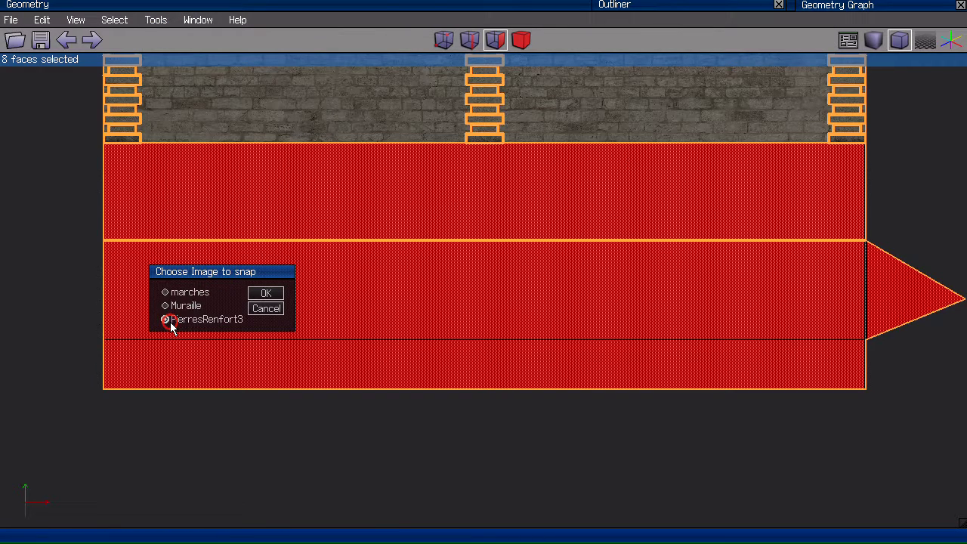
pyautogui.click(269, 293)
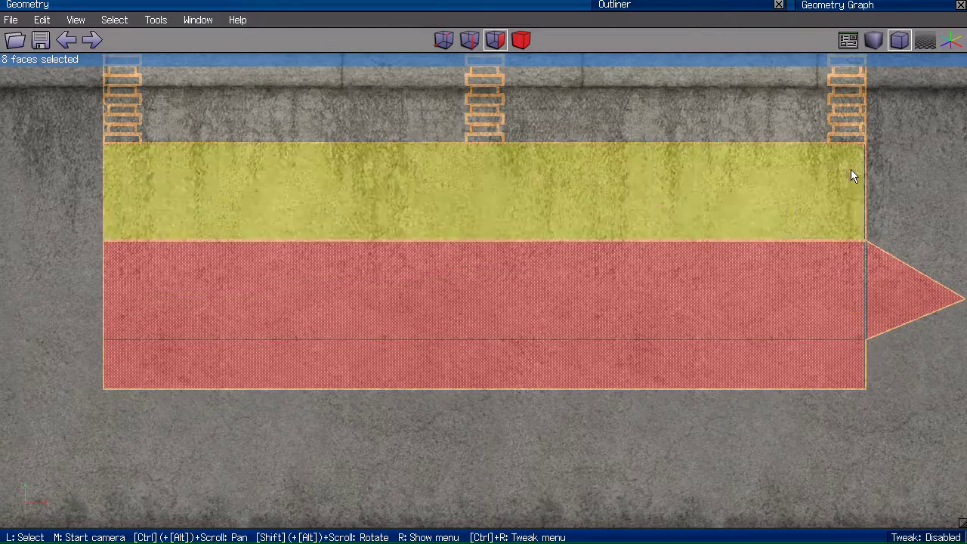
# Move the snap image vertically so its stone ledge lies near the quay's upper front edge
pyautogui.rightClick(919, 137)
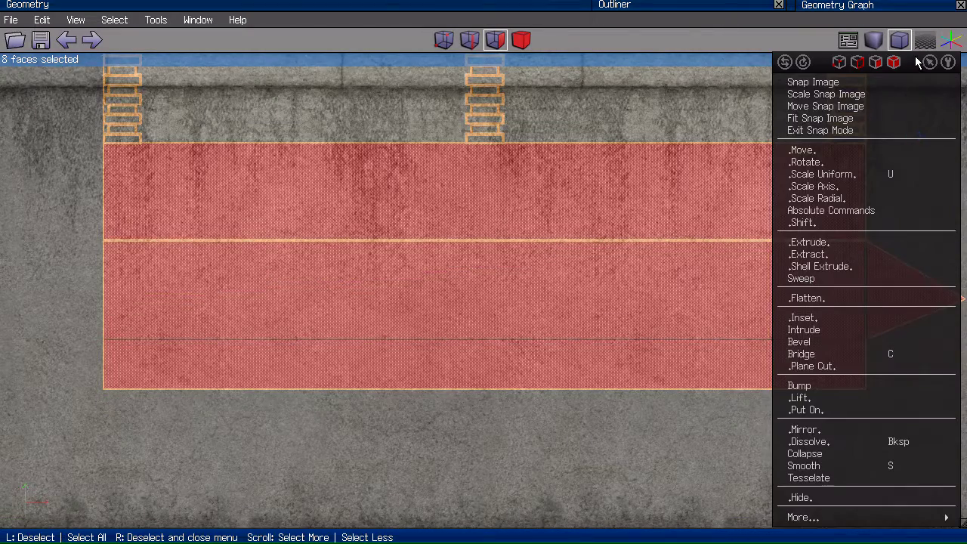
pyautogui.click(556, 506)
pyautogui.scroll(1, 580, 455)
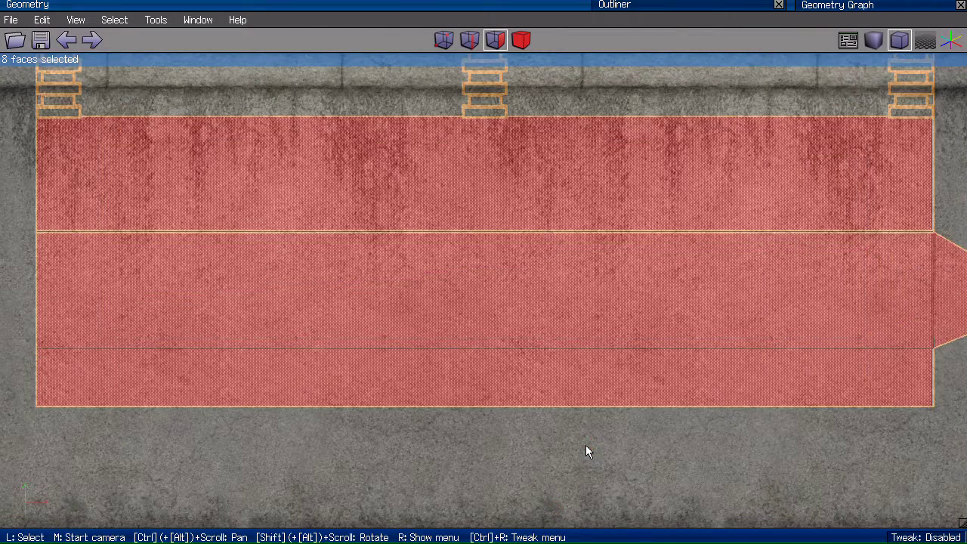
pyautogui.rightClick(587, 446)
pyautogui.click(587, 102)
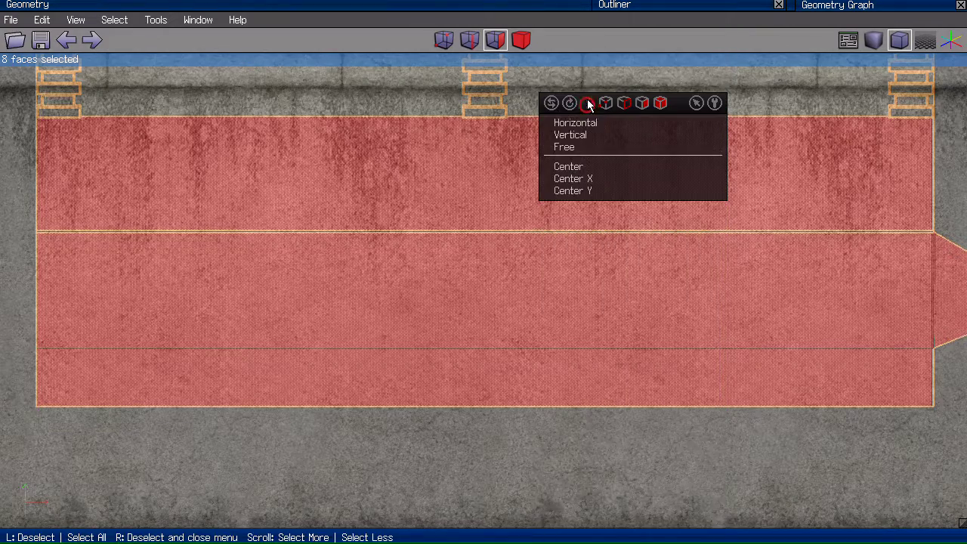
pyautogui.click(580, 135)
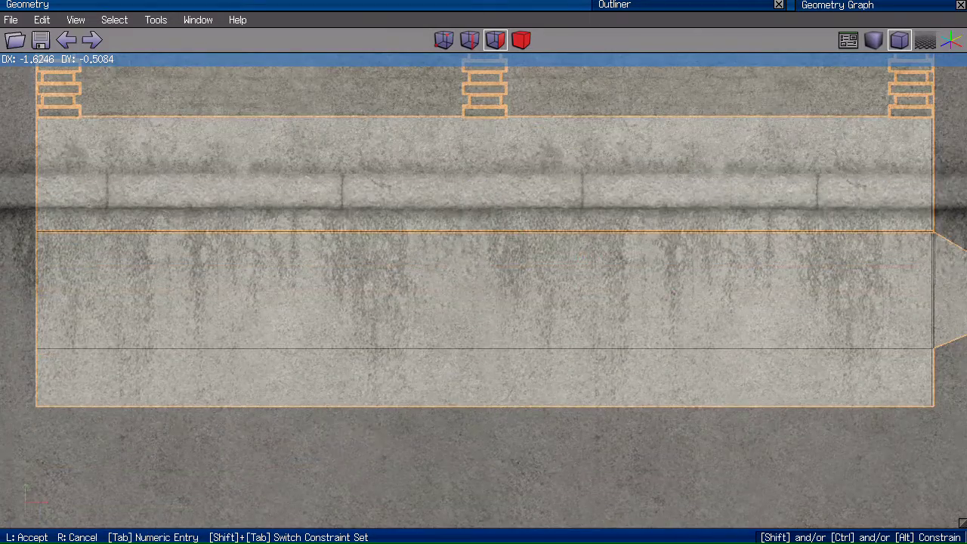
pyautogui.click(675, 174)
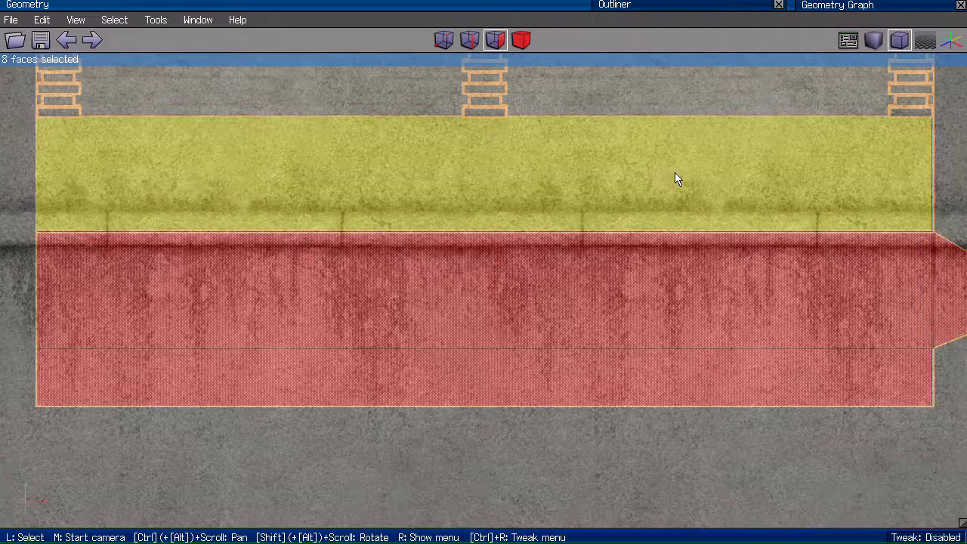
# Scale the snap image down so that its pattern repeats several times across the quay faces
pyautogui.rightClick(857, 110)
pyautogui.click(846, 95)
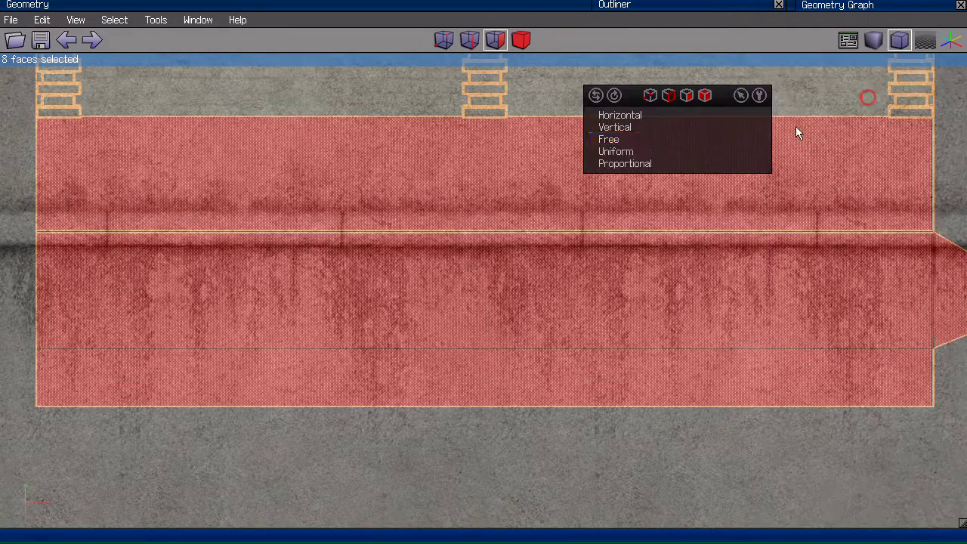
pyautogui.click(671, 160)
pyautogui.click(679, 201)
pyautogui.rightClick(787, 75)
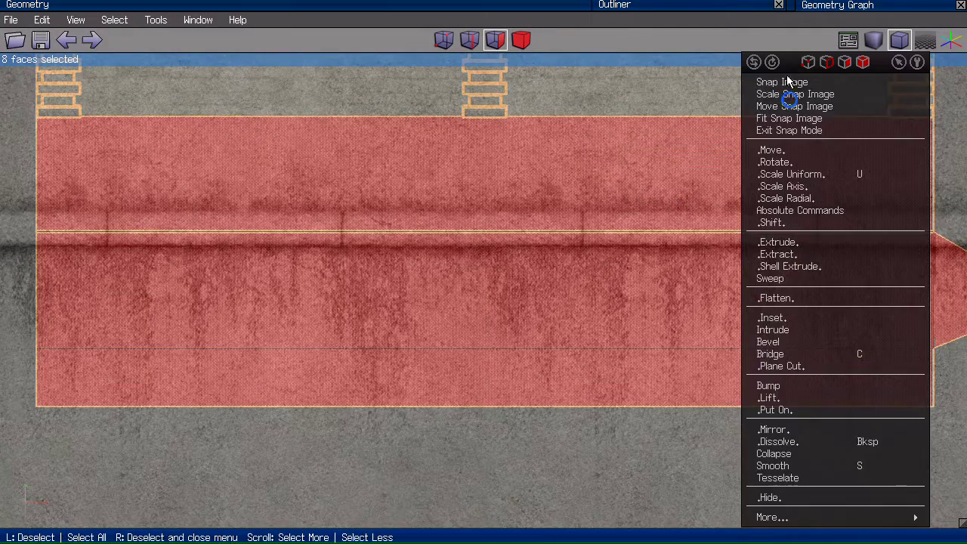
pyautogui.click(783, 94)
pyautogui.click(778, 149)
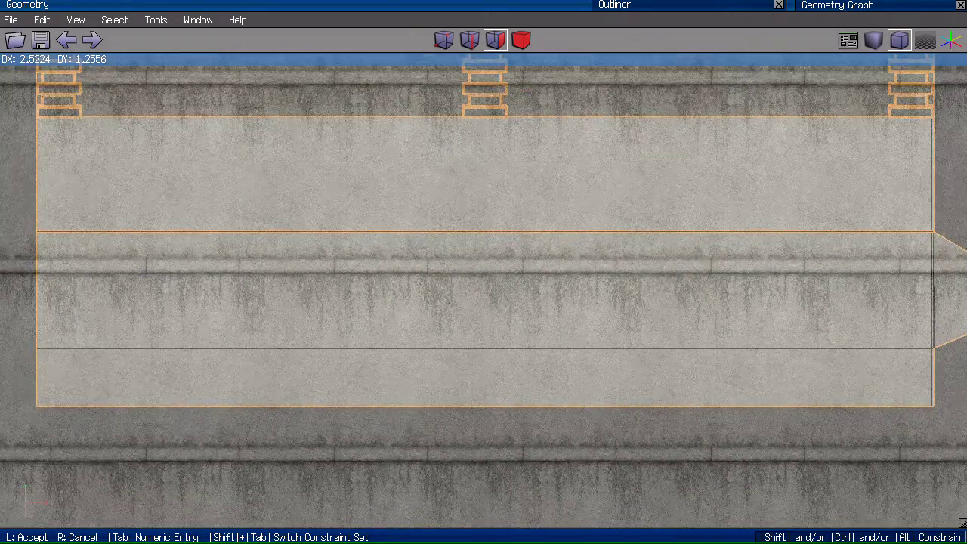
pyautogui.click(484, 275)
# Shift the scaled snap image vertically to bring its ledge onto the edge between the quay's top and sloped front
pyautogui.rightClick(624, 174)
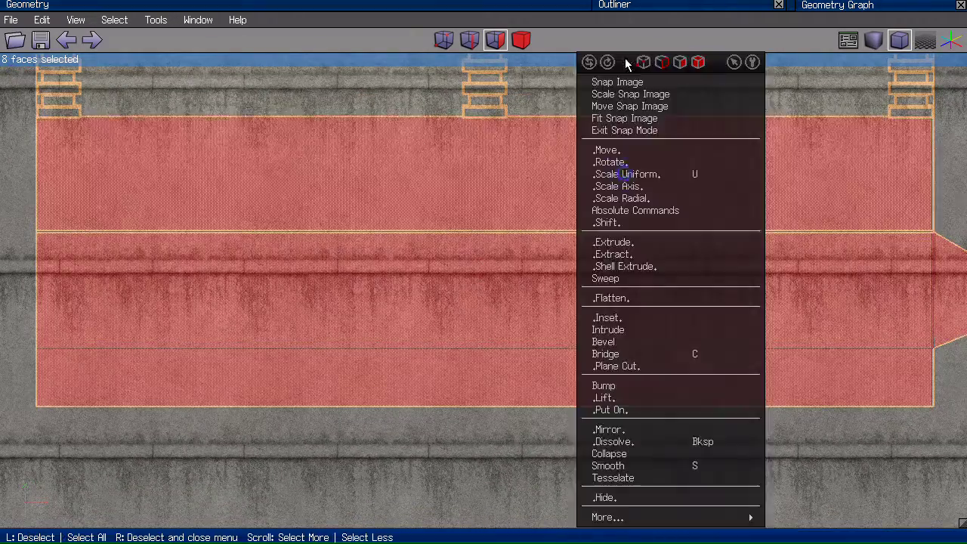
pyautogui.click(617, 114)
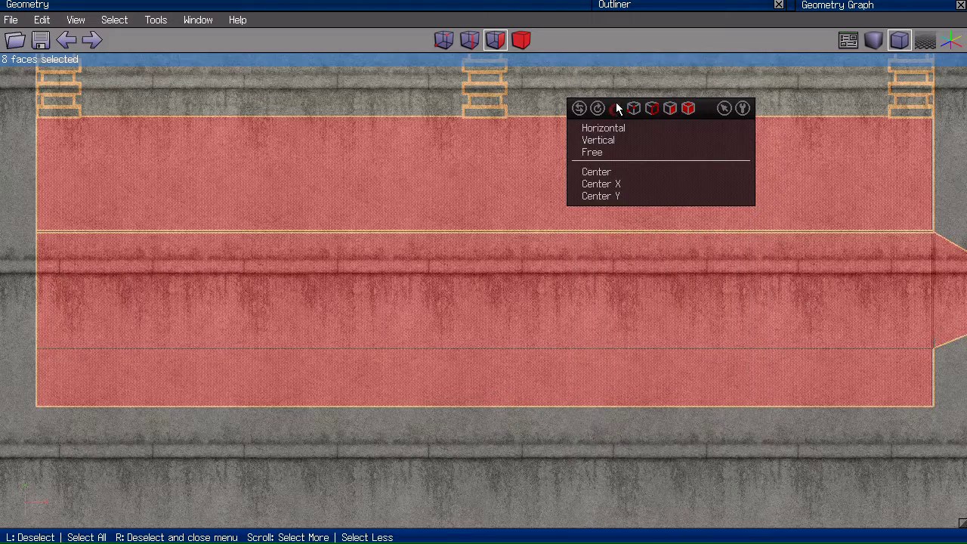
pyautogui.click(599, 137)
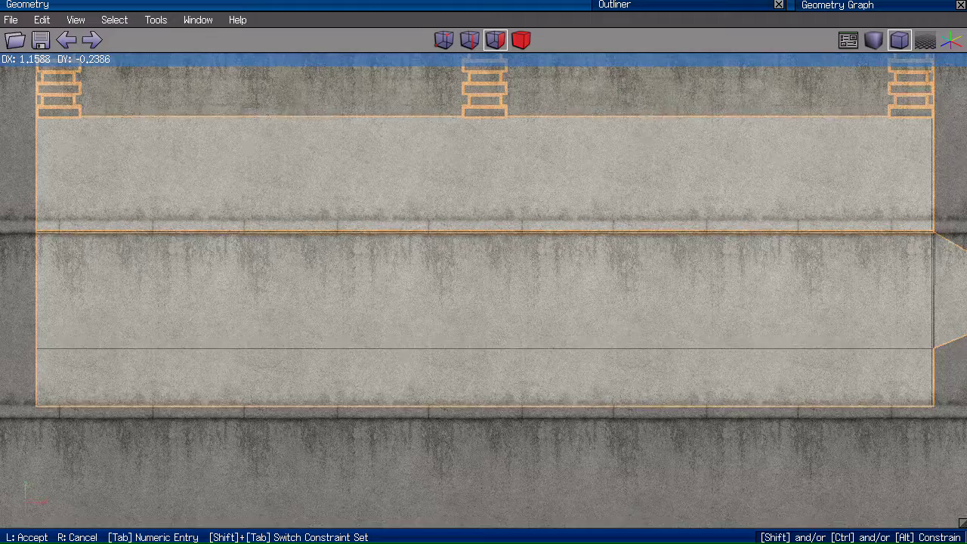
pyautogui.click(590, 149)
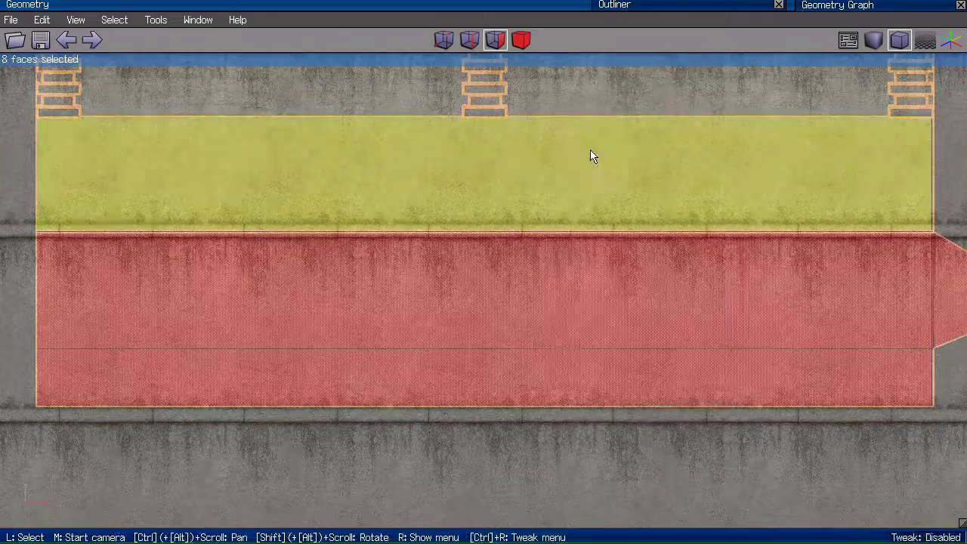
# Fine-tune the snap image's scale, and nudge it vertically until the ledge's lower line meets the quay's front edge
pyautogui.rightClick(590, 149)
pyautogui.click(587, 94)
pyautogui.click(587, 125)
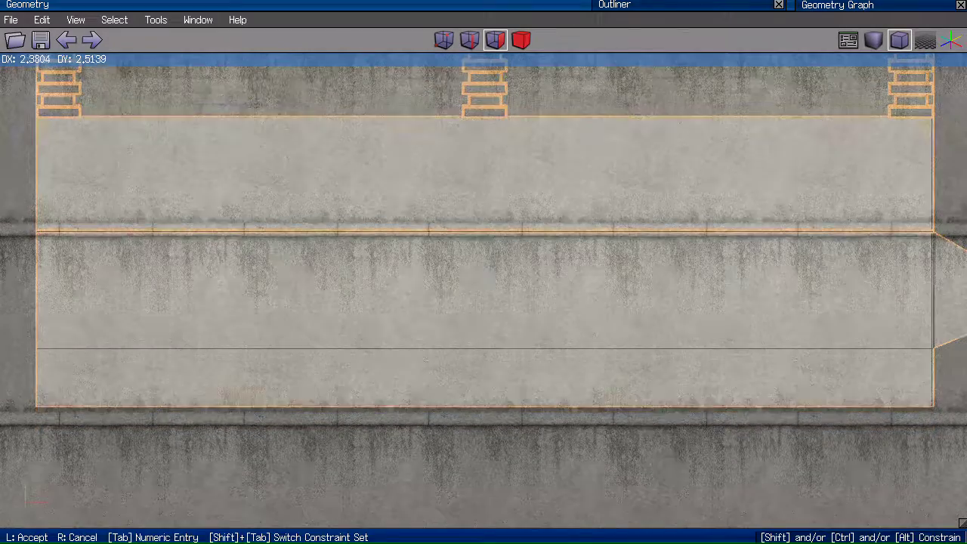
pyautogui.click(590, 106)
pyautogui.rightClick(590, 105)
pyautogui.click(590, 106)
pyautogui.click(587, 135)
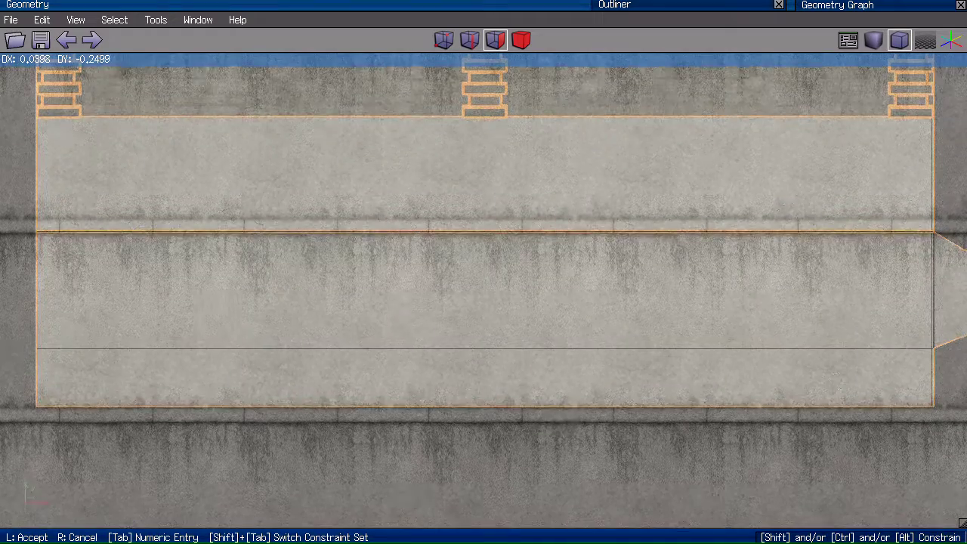
pyautogui.click(470, 160)
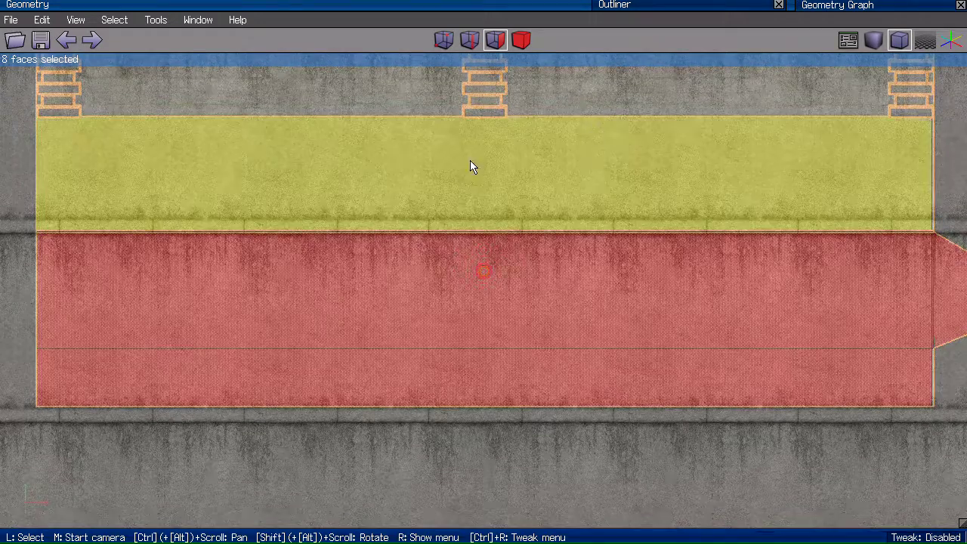
# Apply the snap image to the selected quay faces and exit snap mode
pyautogui.rightClick(551, 63)
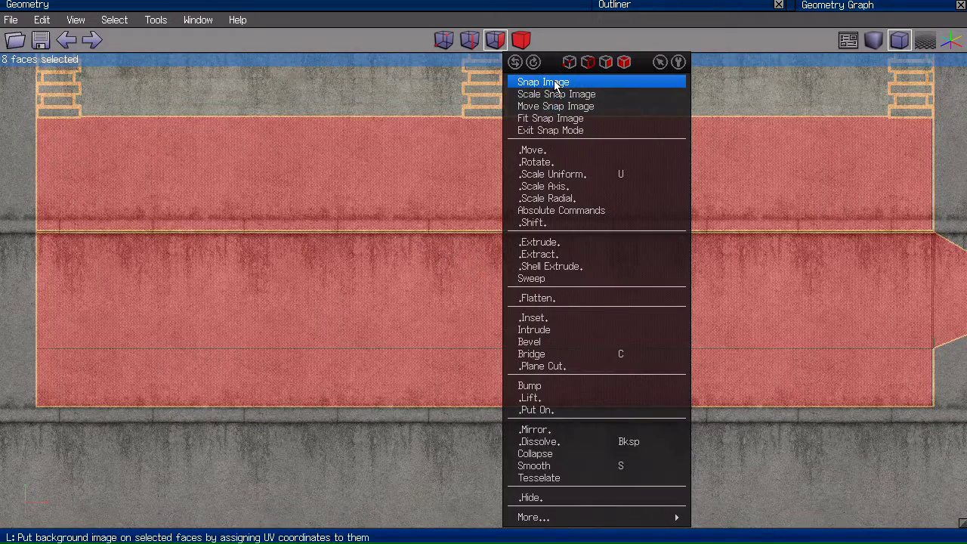
pyautogui.click(554, 82)
pyautogui.press('r')
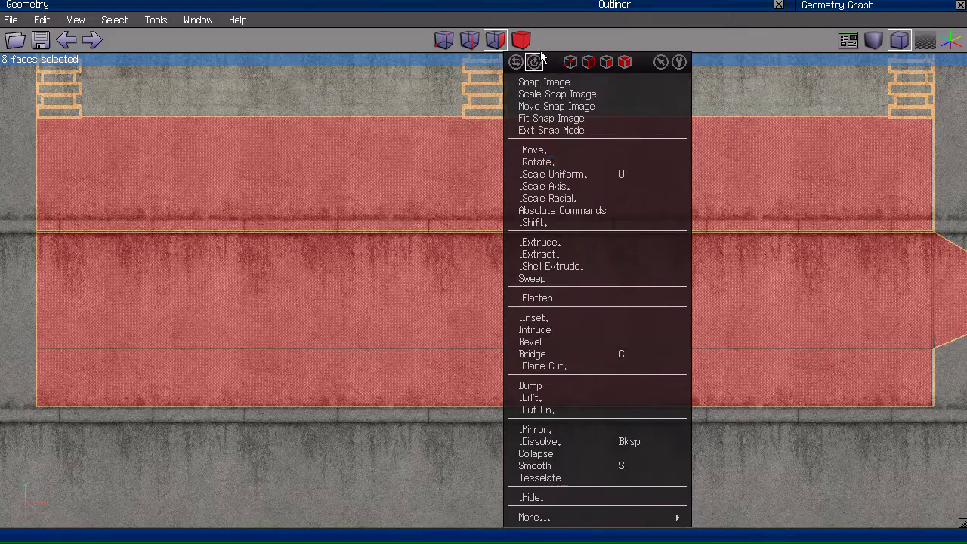
pyautogui.click(575, 130)
# Return to perspective view and clear the face selection to show the quay's applied texture
pyautogui.press('m')
pyautogui.click(286, 209)
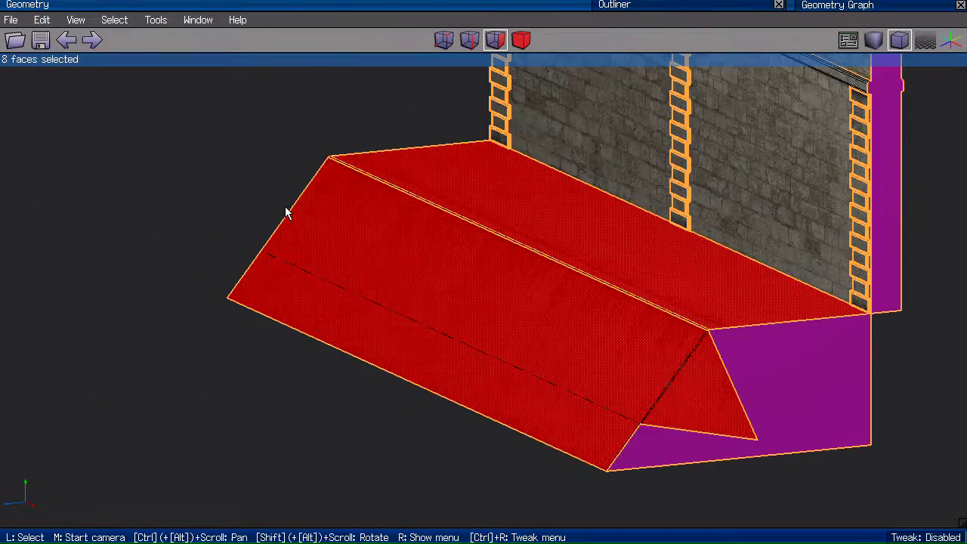
pyautogui.click(900, 43)
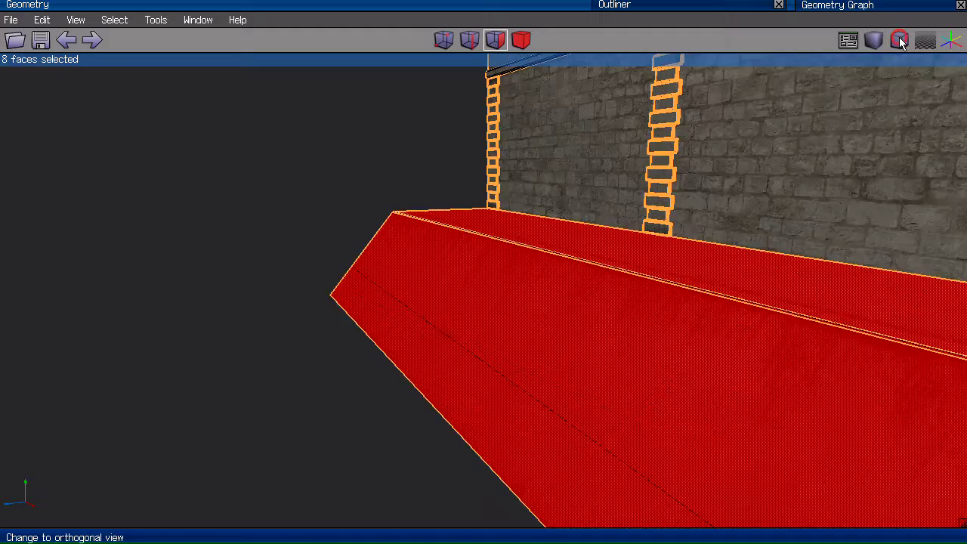
pyautogui.scroll(-3, 147, 151)
pyautogui.press('space')
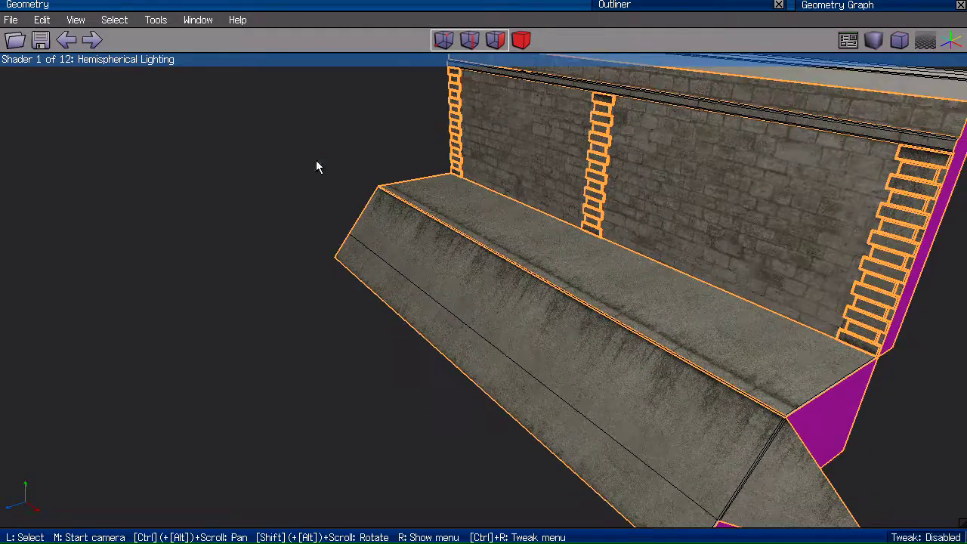
# Examine the texture on the quay's top, sloped front and side faces from different angles
pyautogui.press('m')
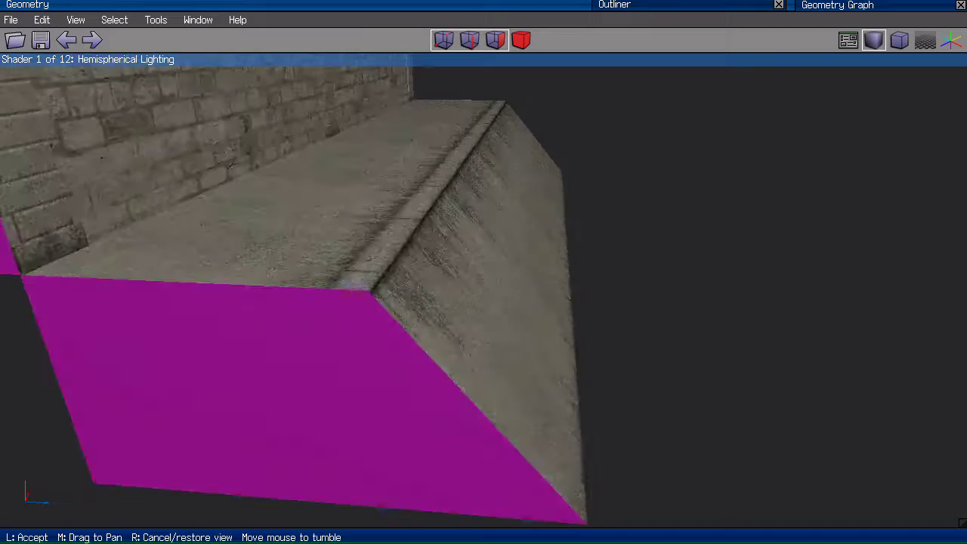
pyautogui.click(359, 144)
pyautogui.click(442, 276)
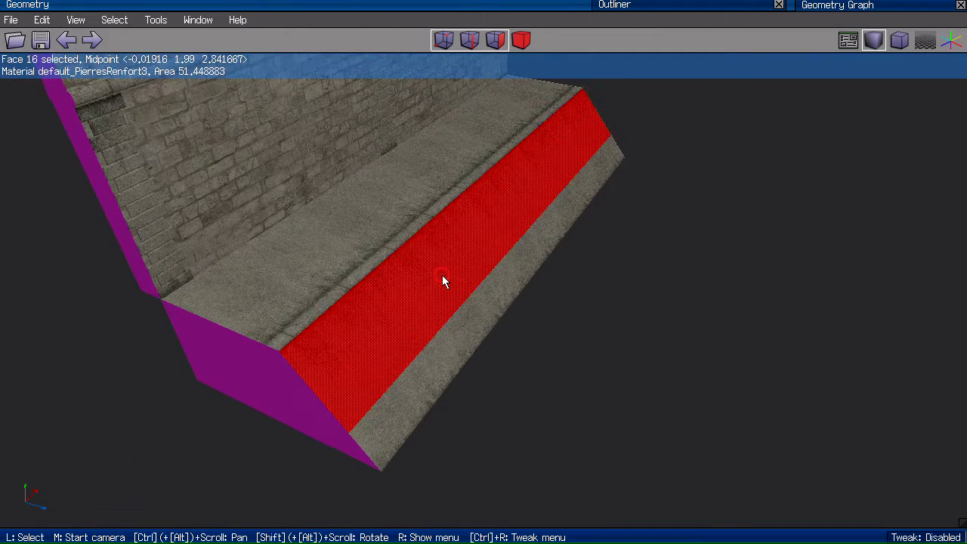
pyautogui.moveTo(436, 241); pyautogui.dragTo(412, 224)
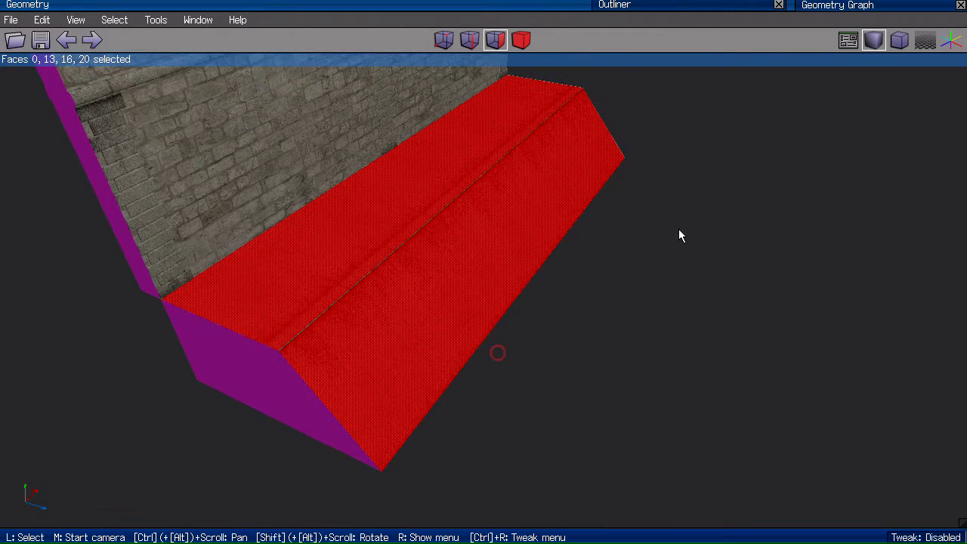
pyautogui.middleClick(703, 192)
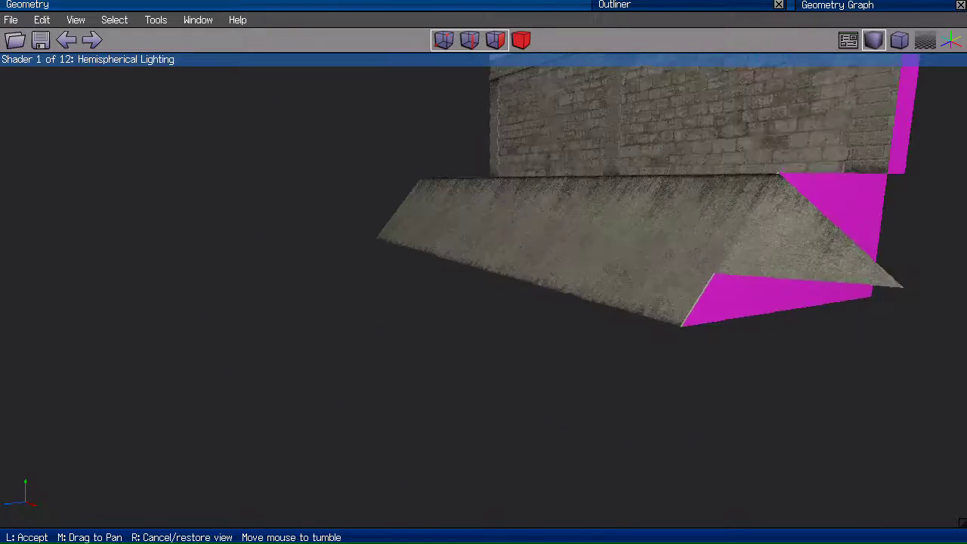